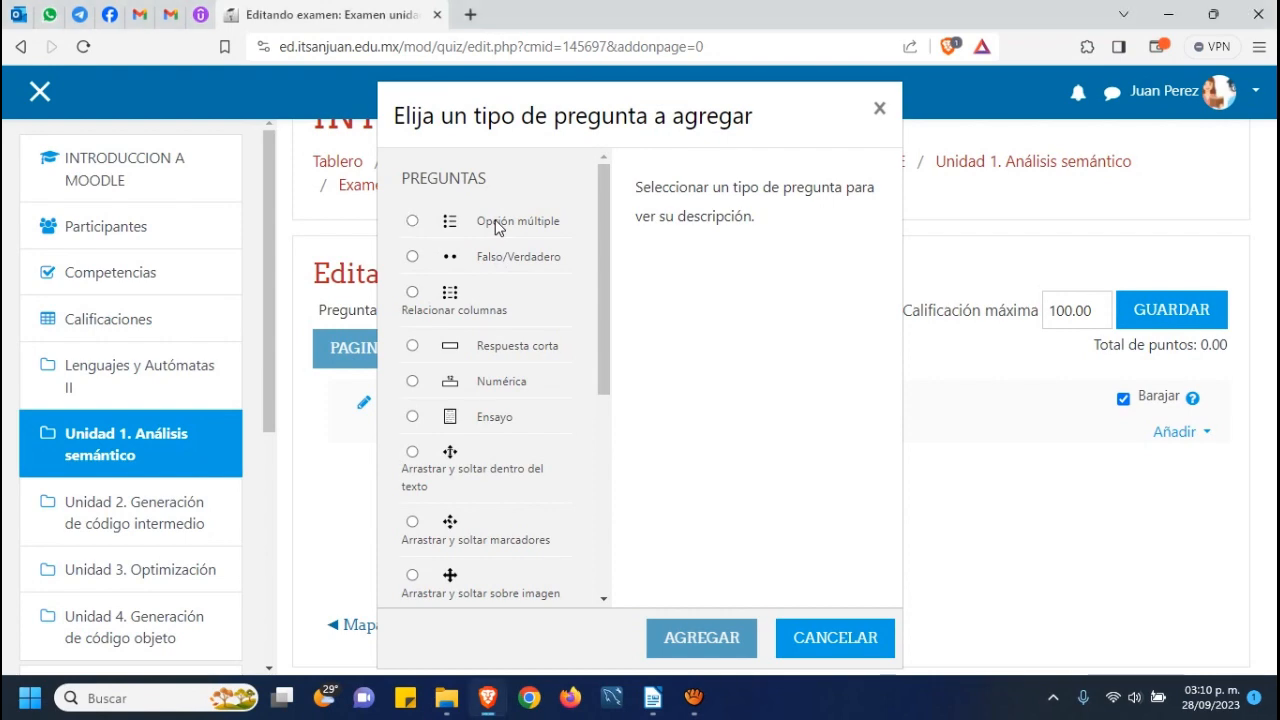
# Step: Add an Opción múltiple question to the exam and set its category to "Por defecto en Examen unidad 1"
pyautogui.click(495, 228)
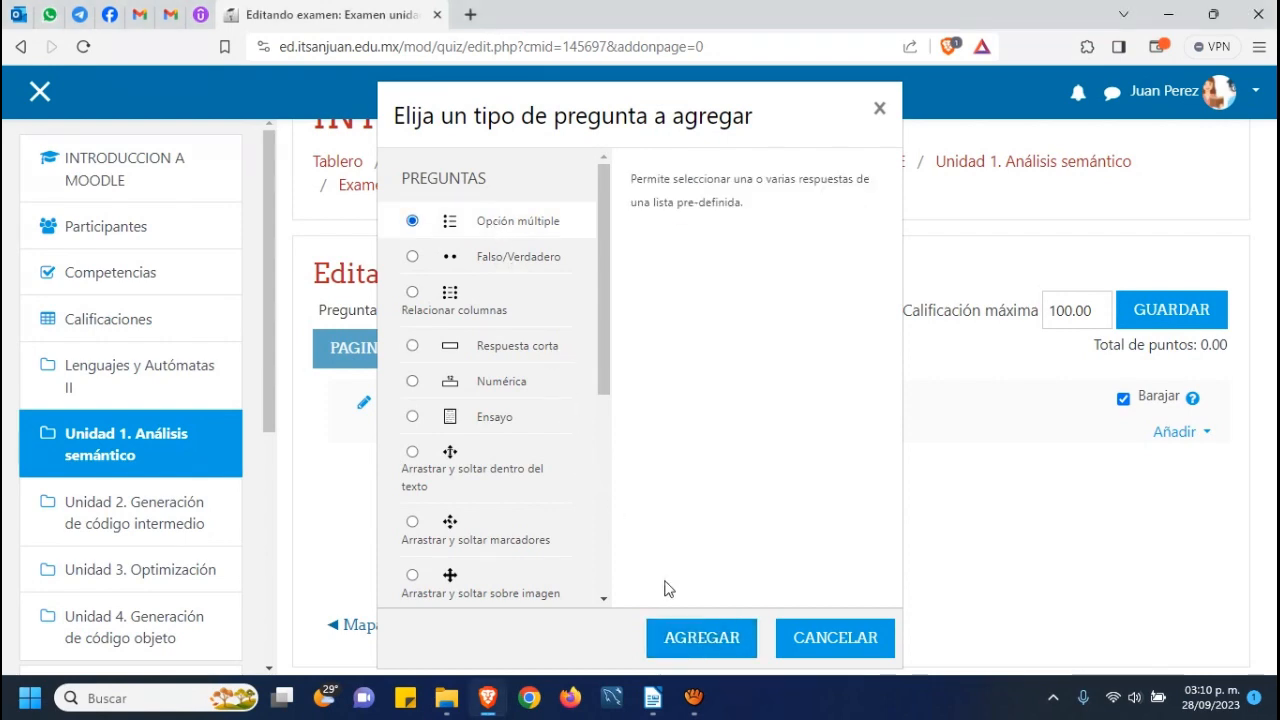
pyautogui.click(690, 636)
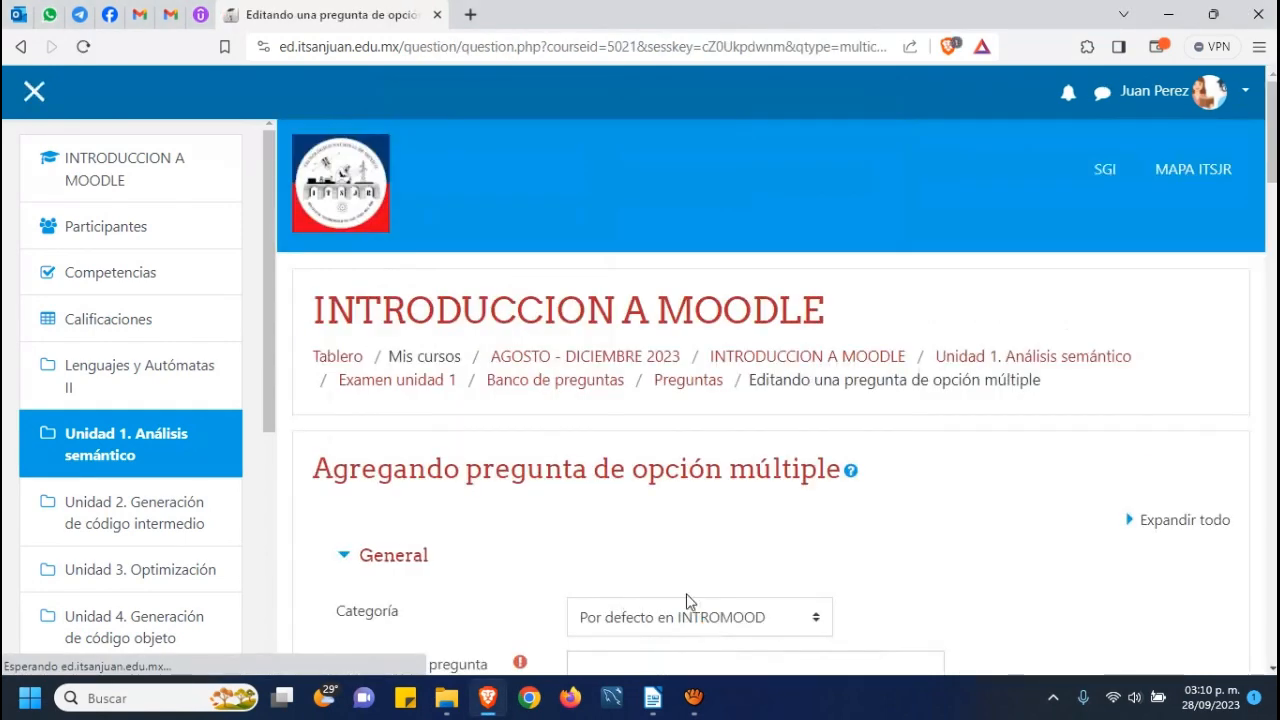
pyautogui.scroll(-2, 689, 600)
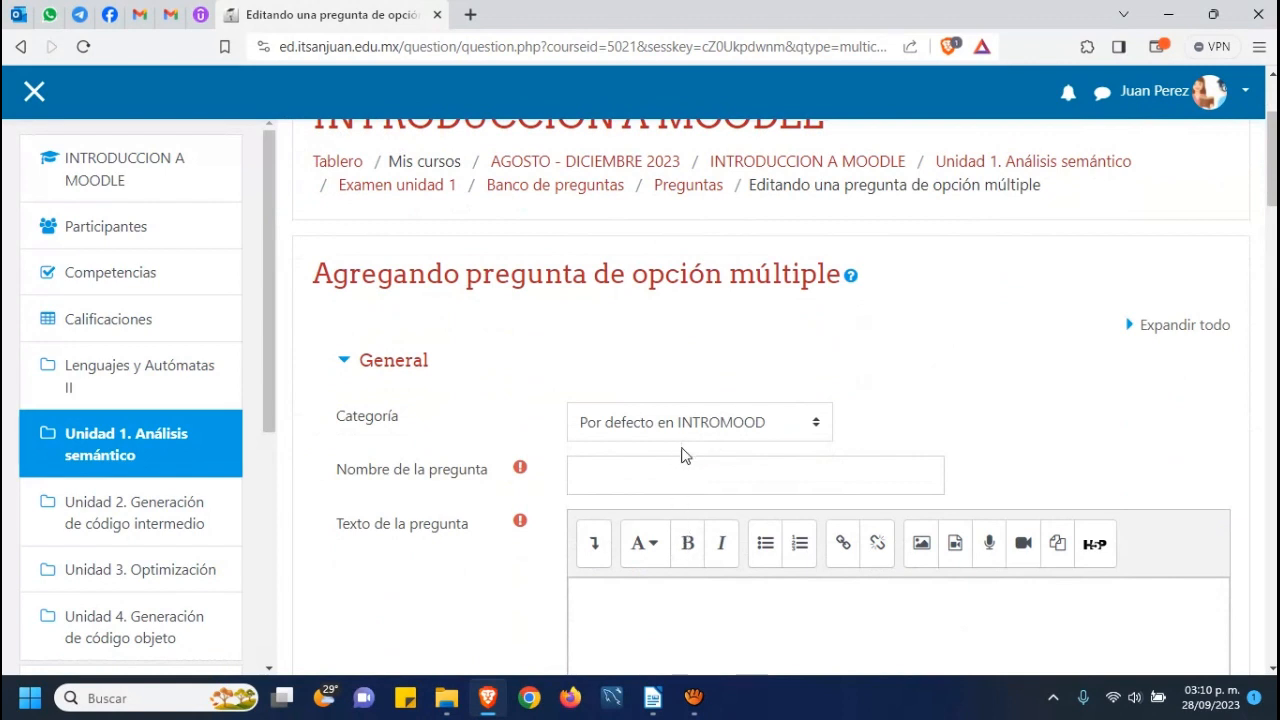
pyautogui.click(816, 430)
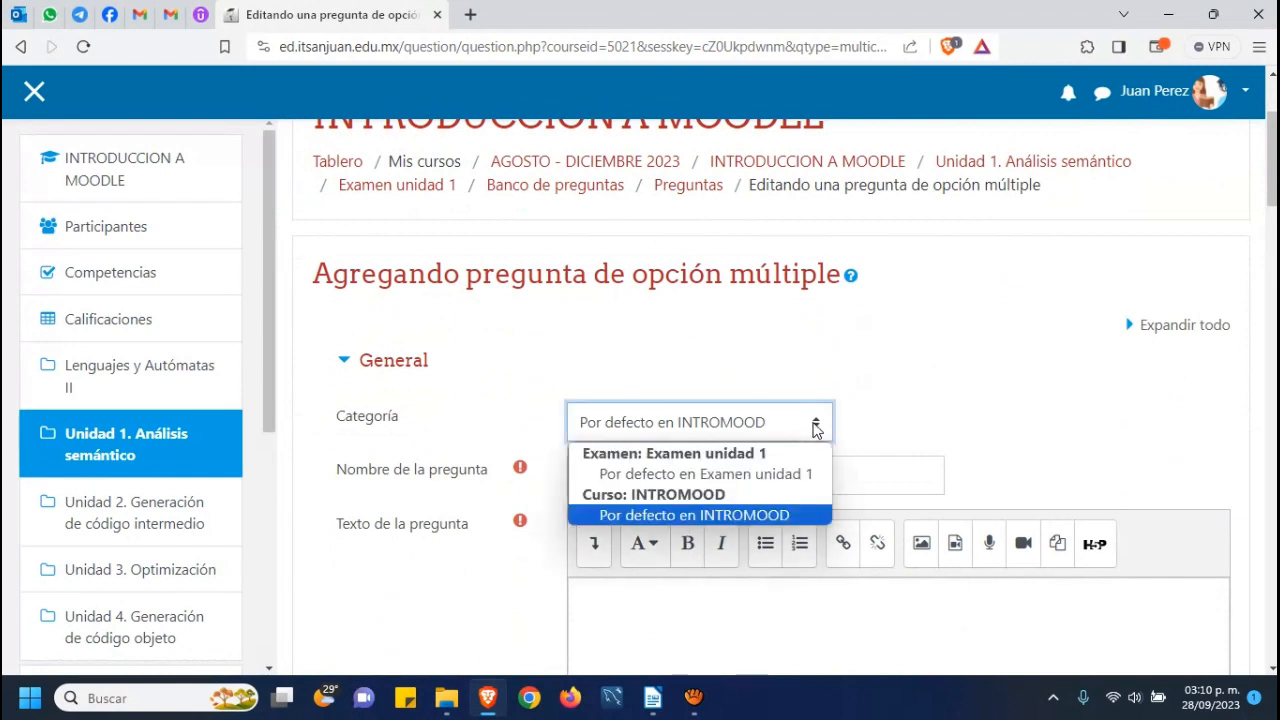
pyautogui.click(767, 478)
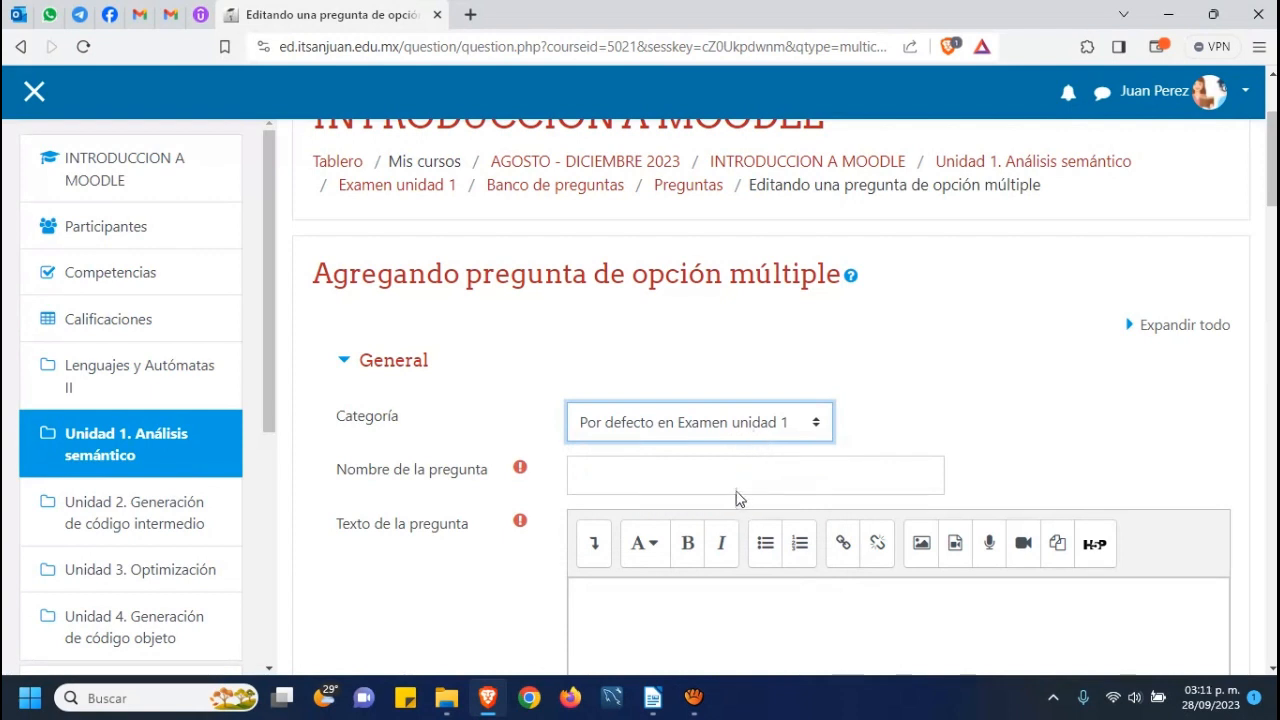
# Step: Name the question "U1P1OPCMUL"
pyautogui.click(723, 479)
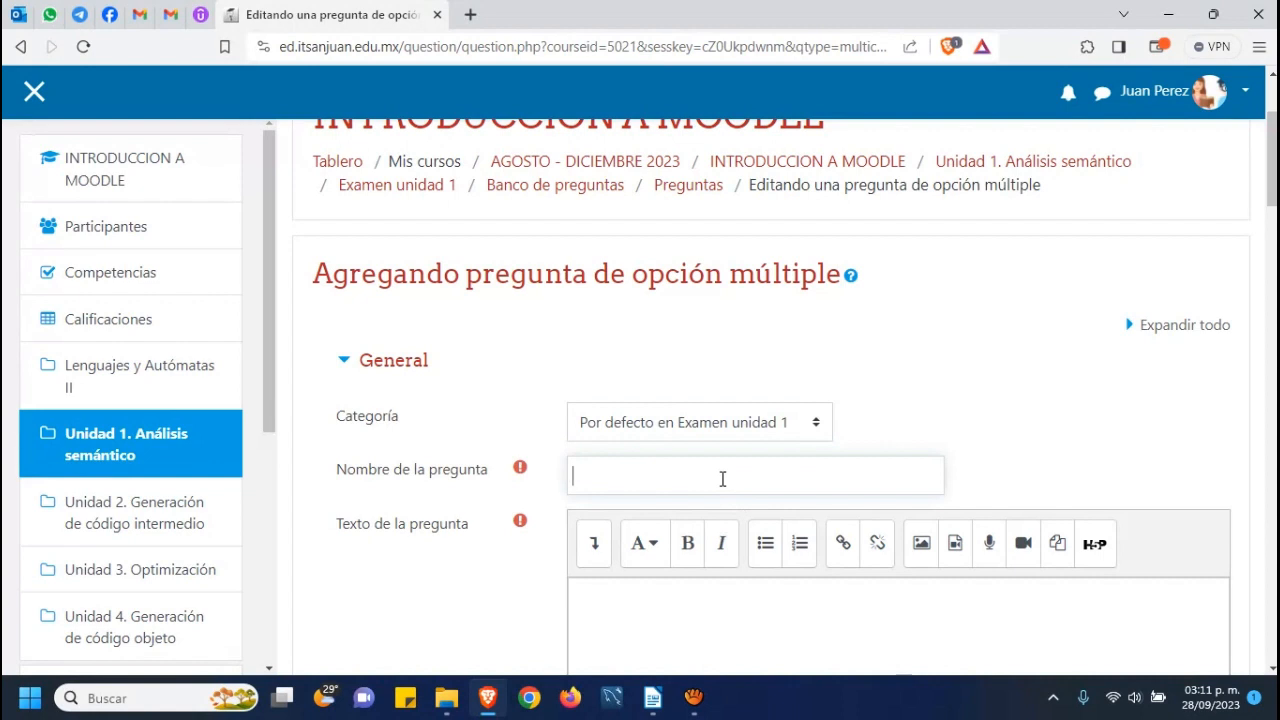
pyautogui.write('U1P1OPCMUL')
pyautogui.scroll(-2, 714, 483)
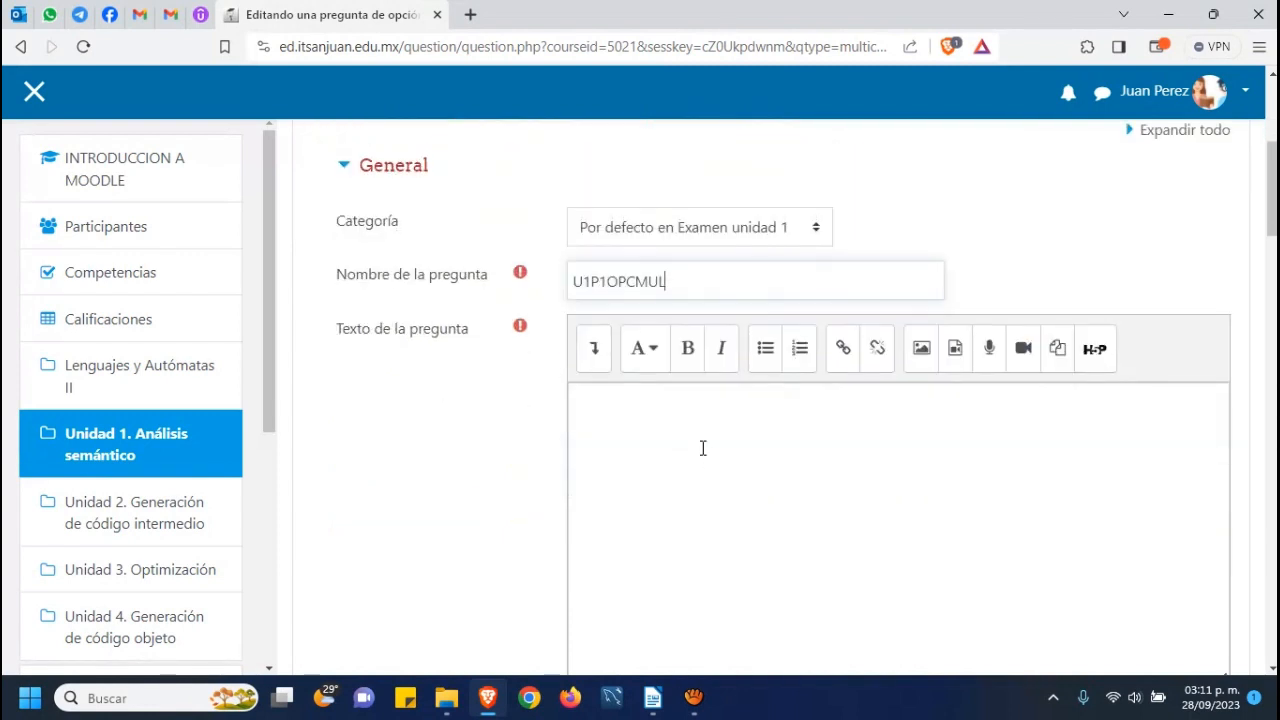
# Step: Check the question in the BORRARPREGUNTAS.docx document in LibreOffice Writer and enter "¿Cuál es la esperanza de vida actual del ser humano?" as the question text
pyautogui.click(703, 448)
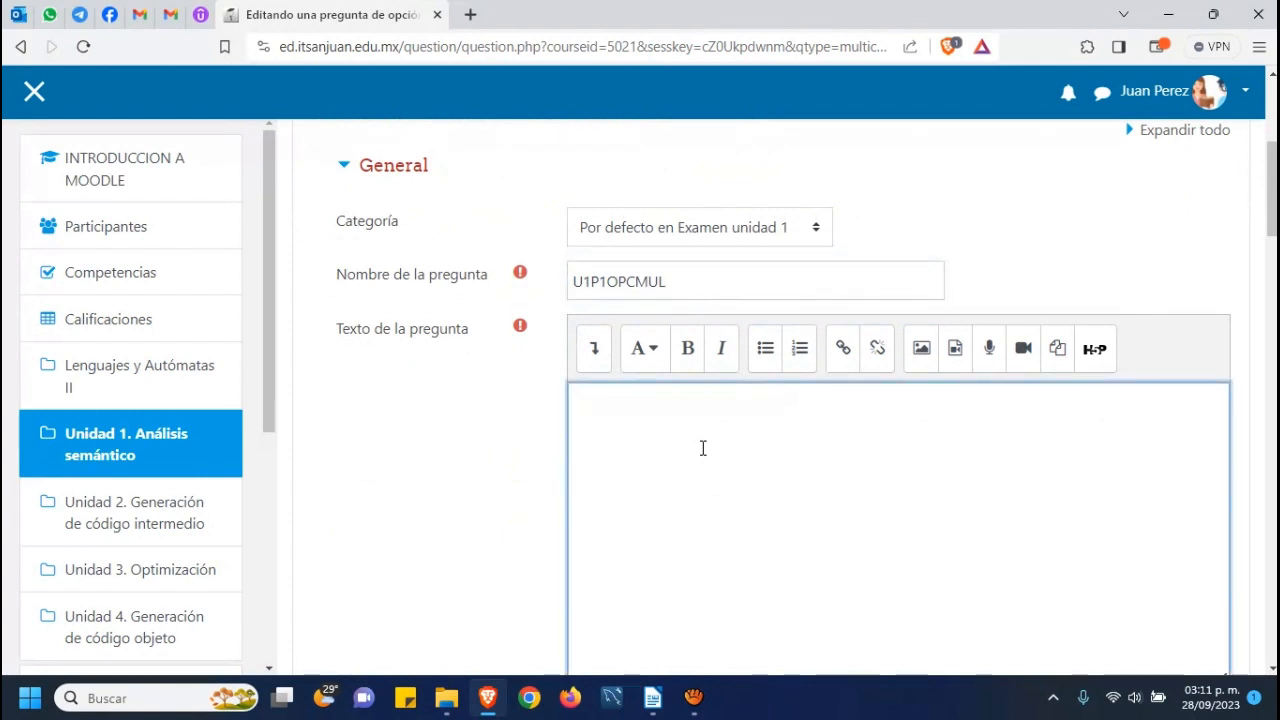
pyautogui.scroll(-3, 703, 448)
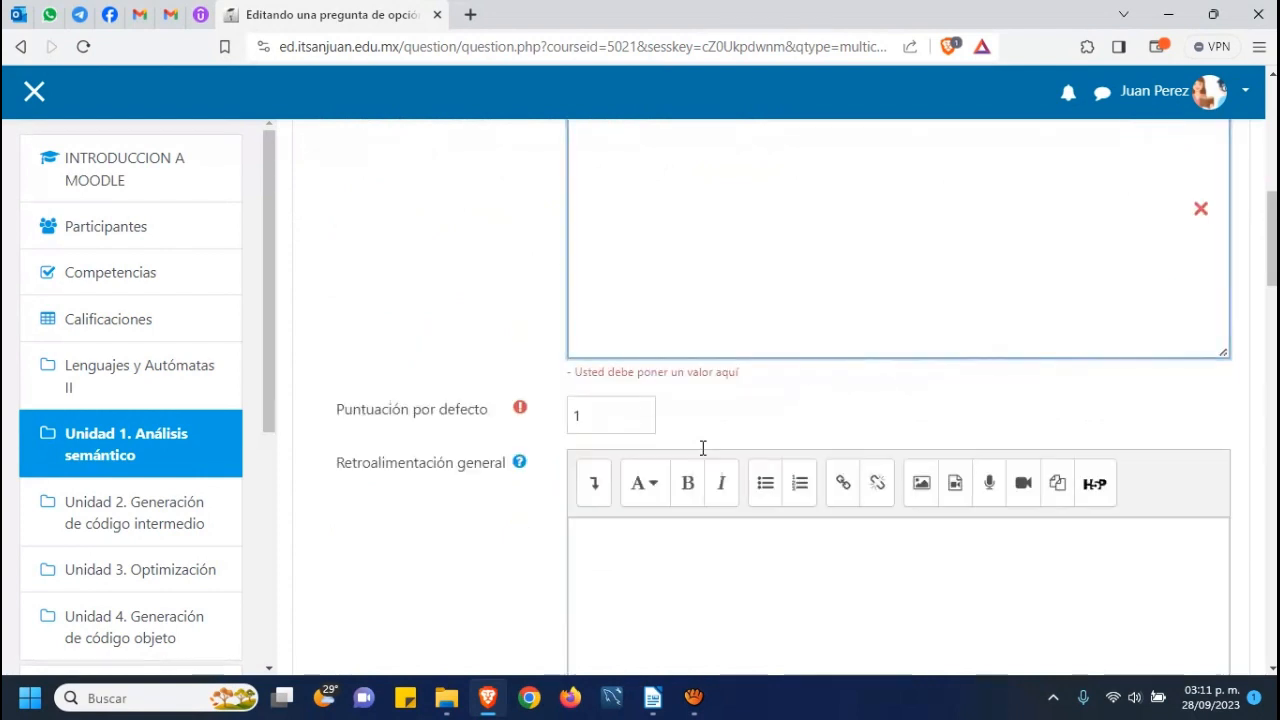
pyautogui.click(658, 704)
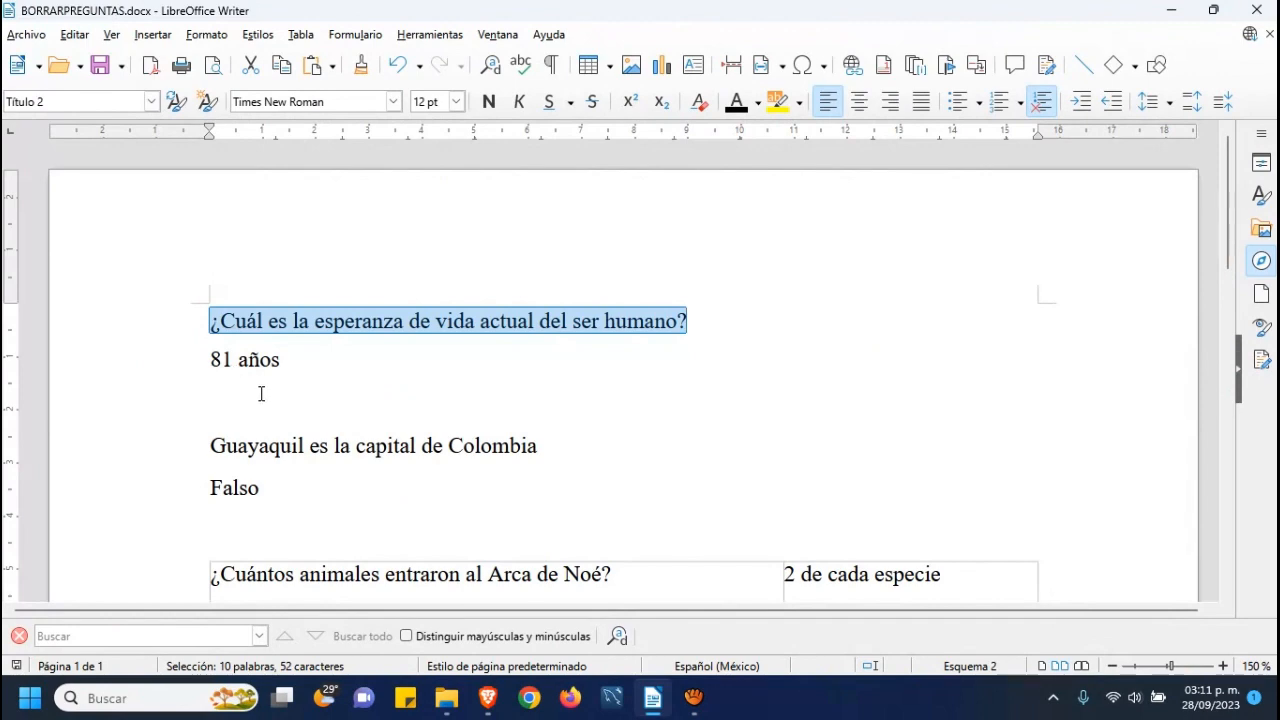
pyautogui.hotkey('alt', 'Tab')
pyautogui.scroll(2, 660, 309)
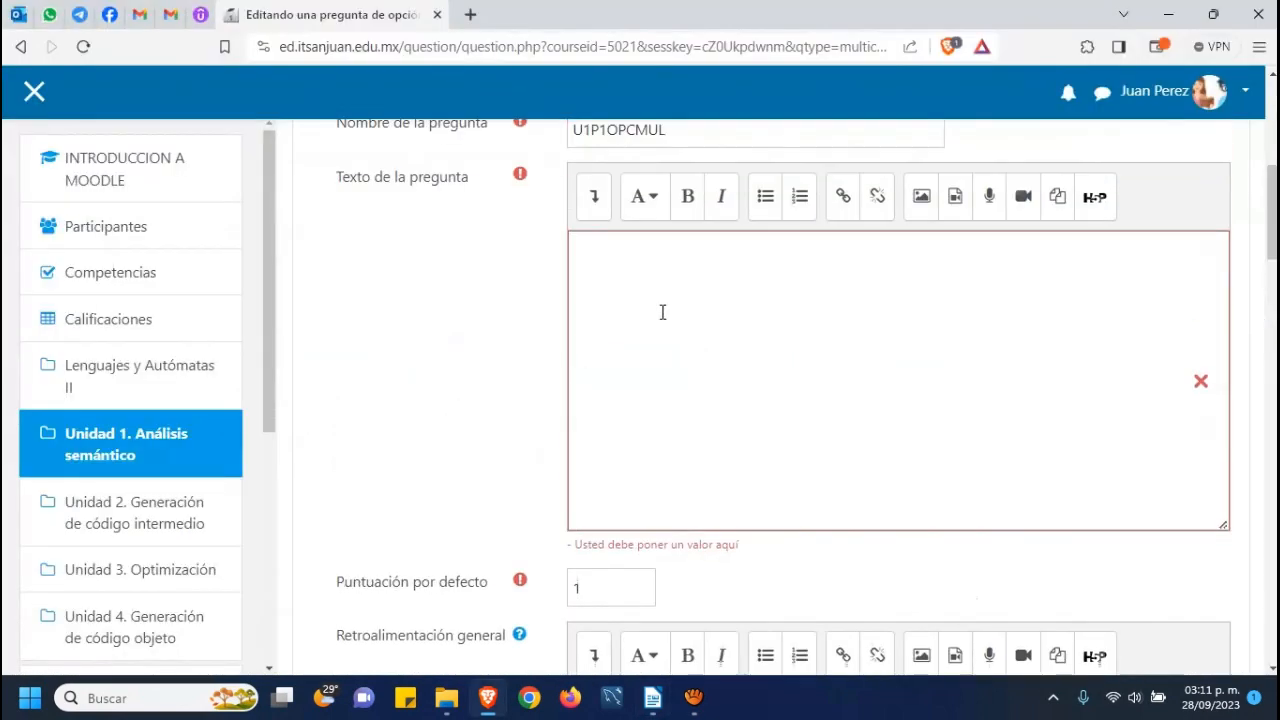
pyautogui.click(654, 328)
pyautogui.write('¿Cuál es la esperanza de vida actual del ser humano?')
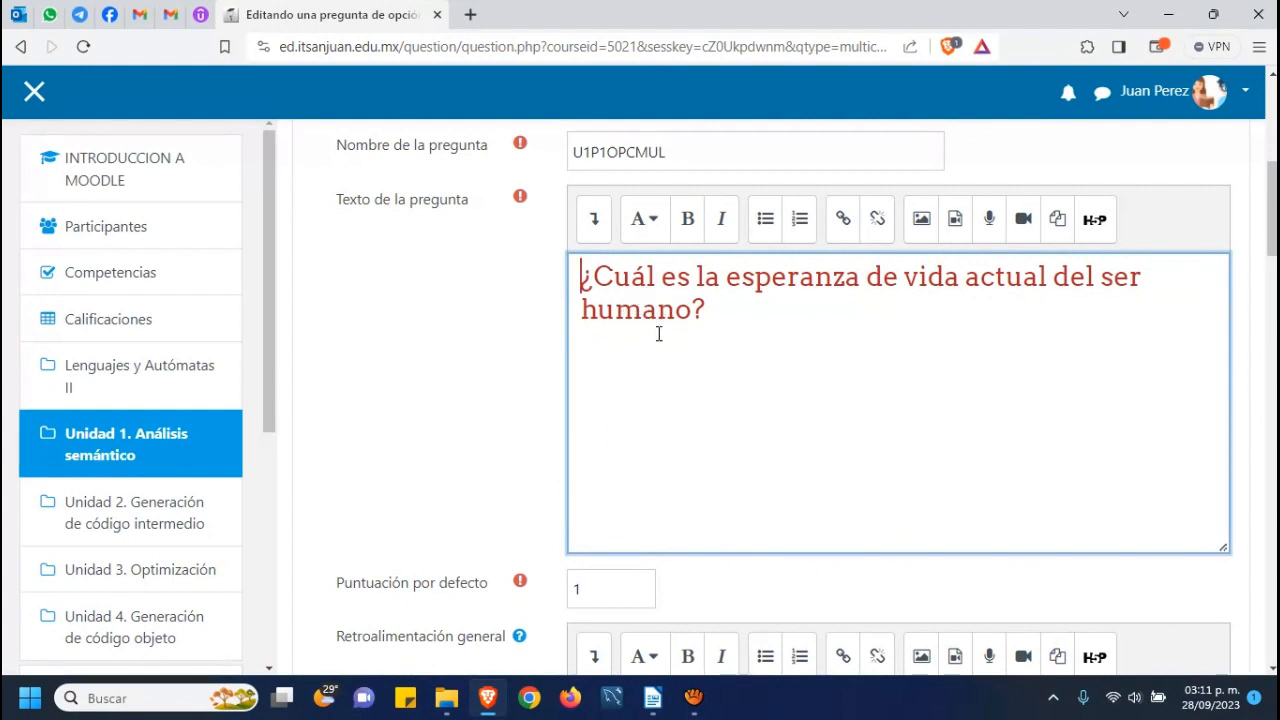
# Step: Enter "81 años" as answer option 1 and set its grade to 100%
pyautogui.scroll(-4, 659, 334)
pyautogui.scroll(-2, 659, 340)
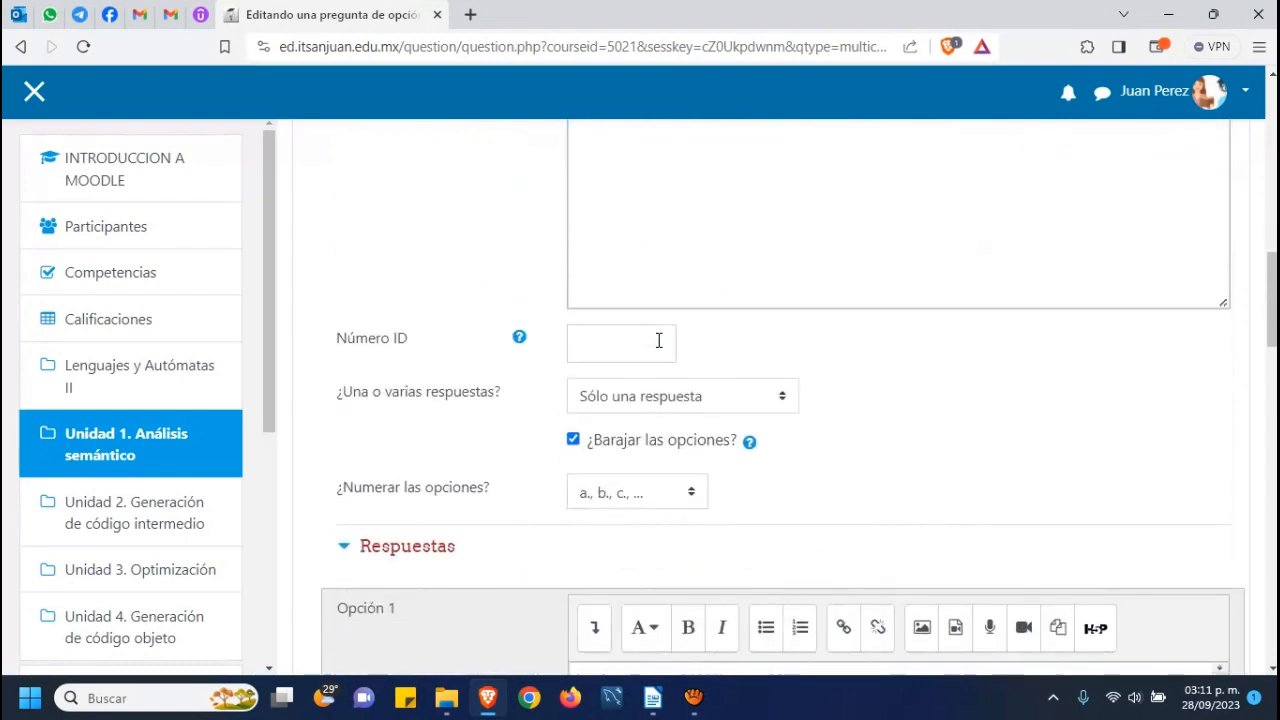
pyautogui.scroll(-4, 659, 340)
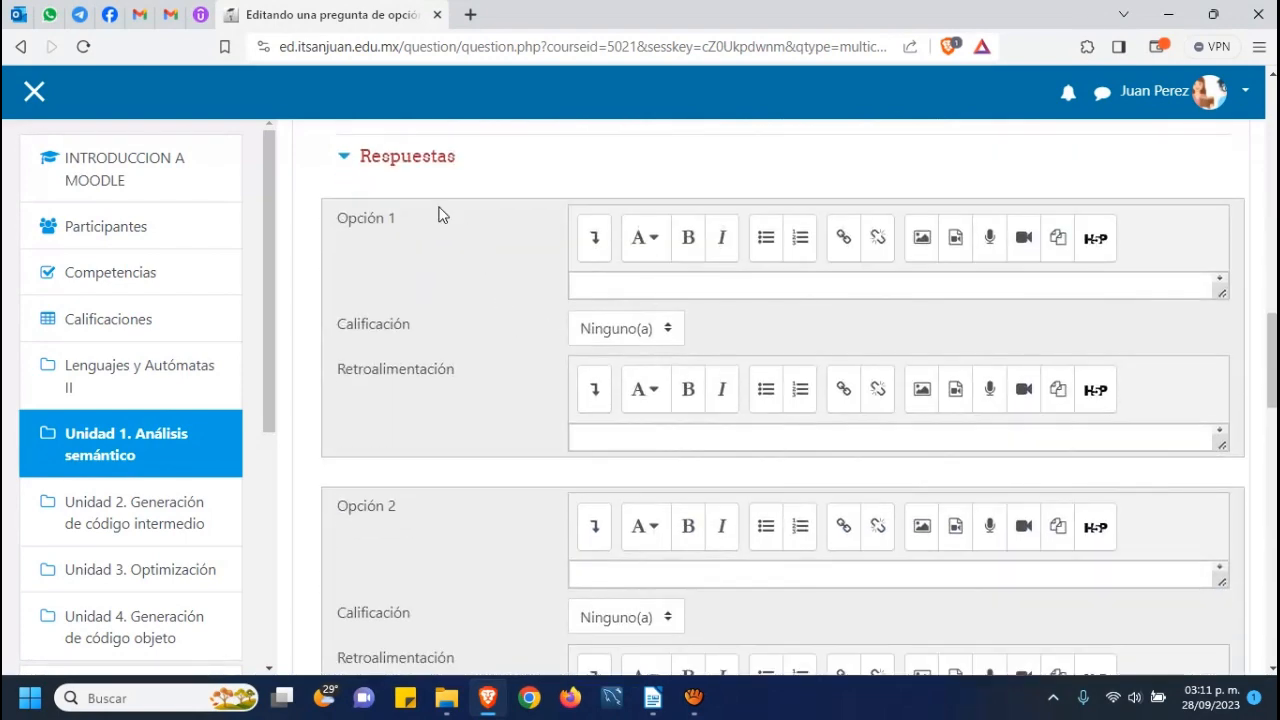
pyautogui.hotkey('alt', 'Tab')
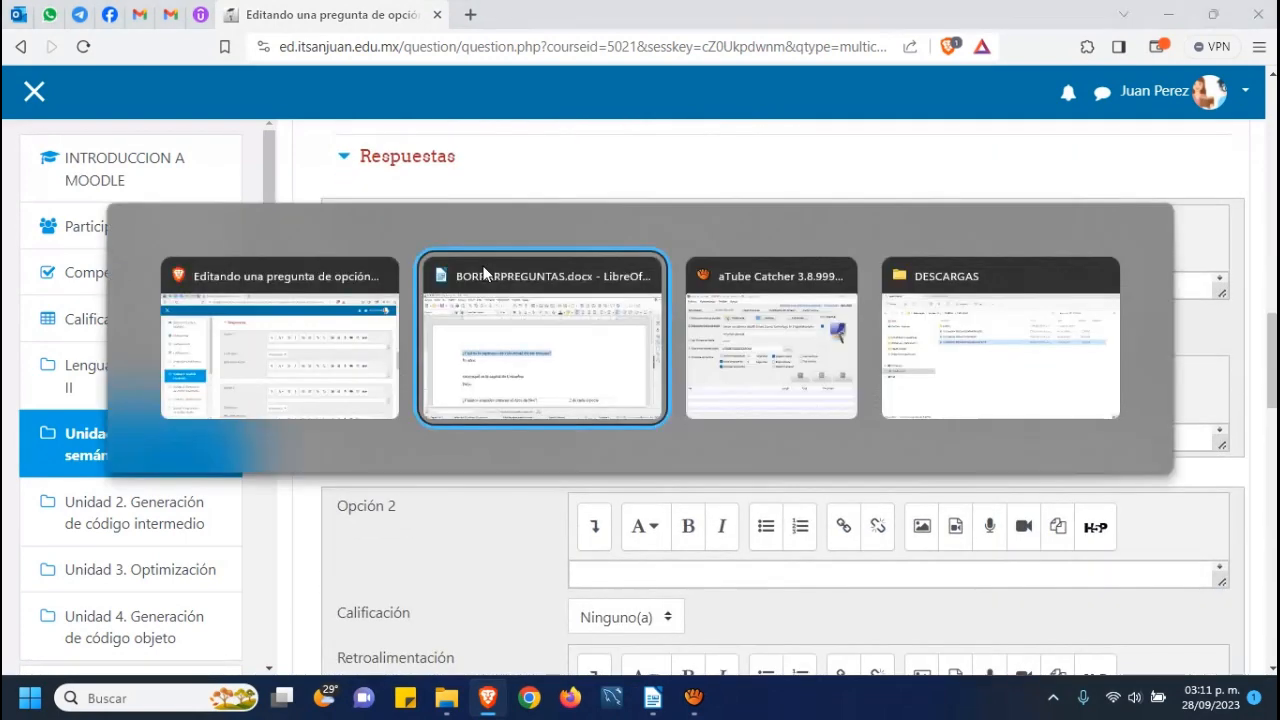
pyautogui.hotkey('alt', 'Tab')
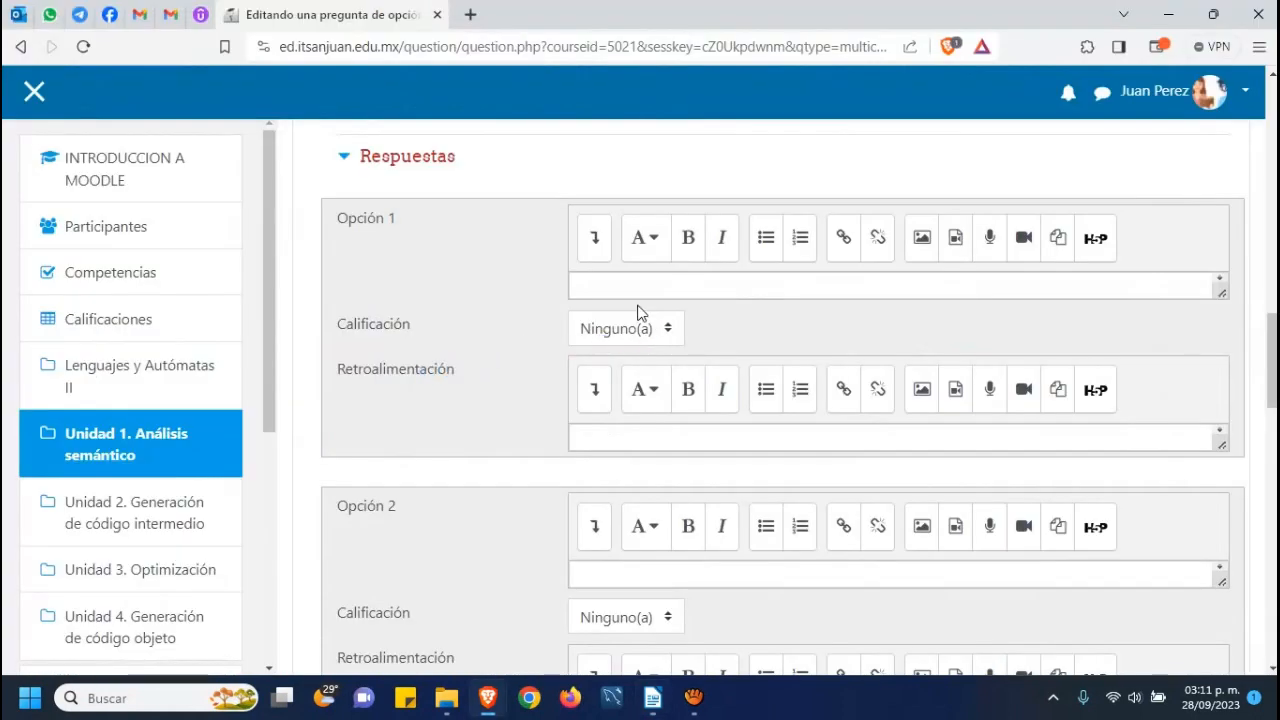
pyautogui.click(627, 284)
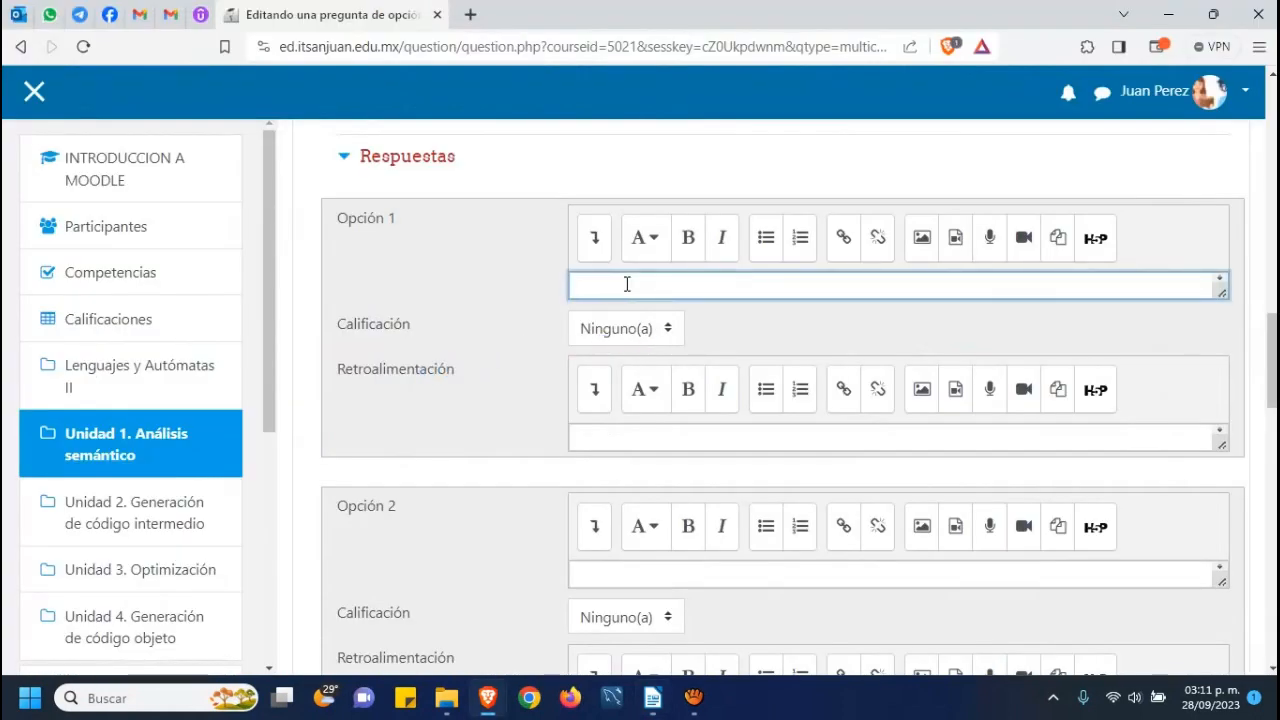
pyautogui.write('81 años')
pyautogui.click(669, 335)
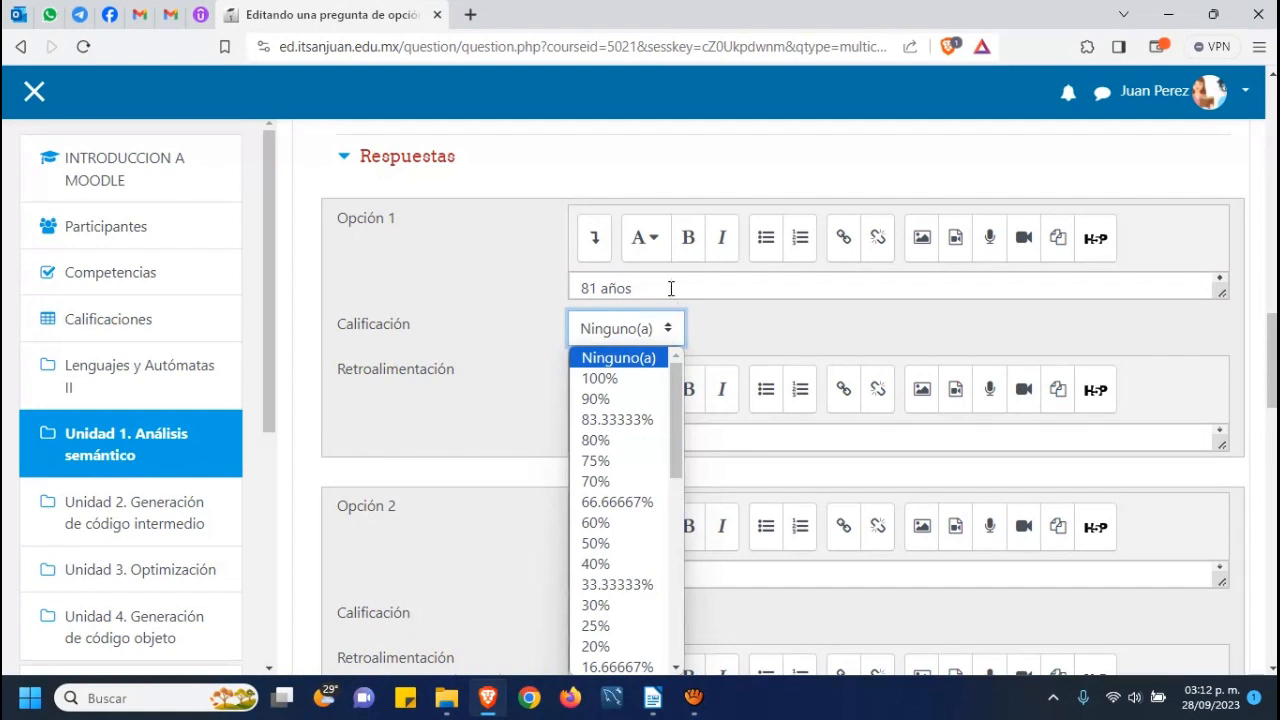
pyautogui.click(598, 379)
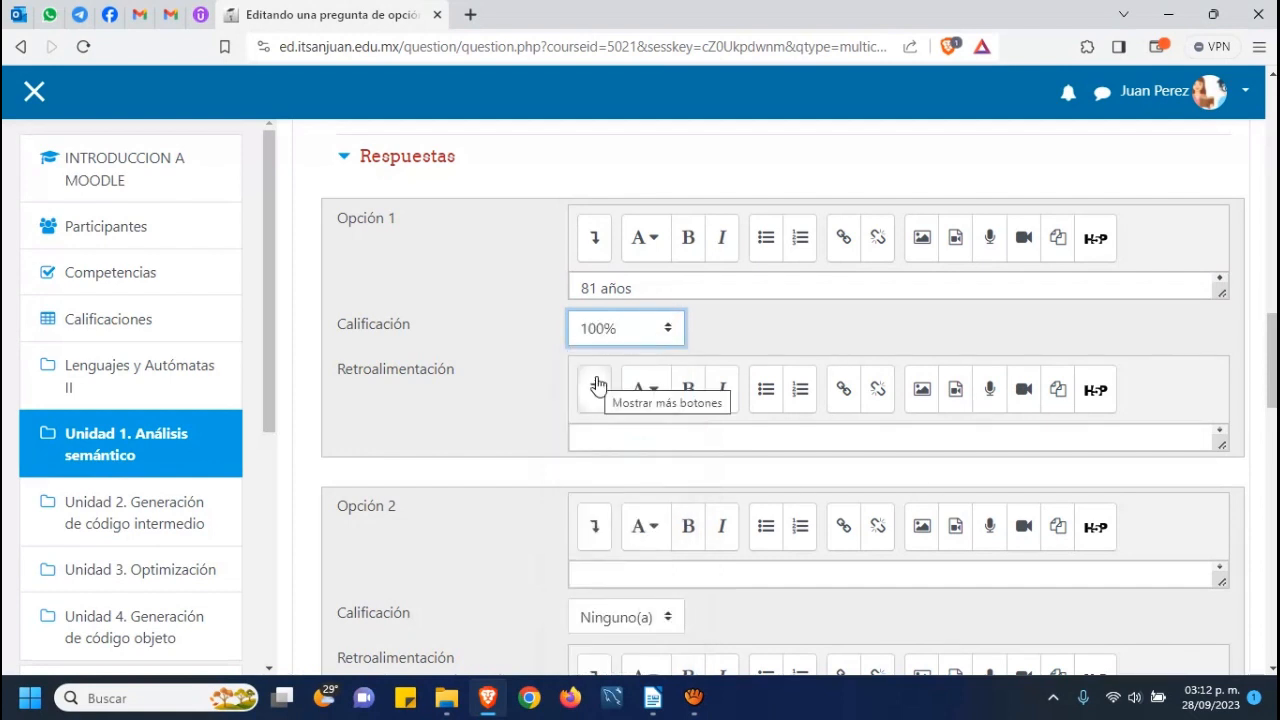
pyautogui.click(669, 335)
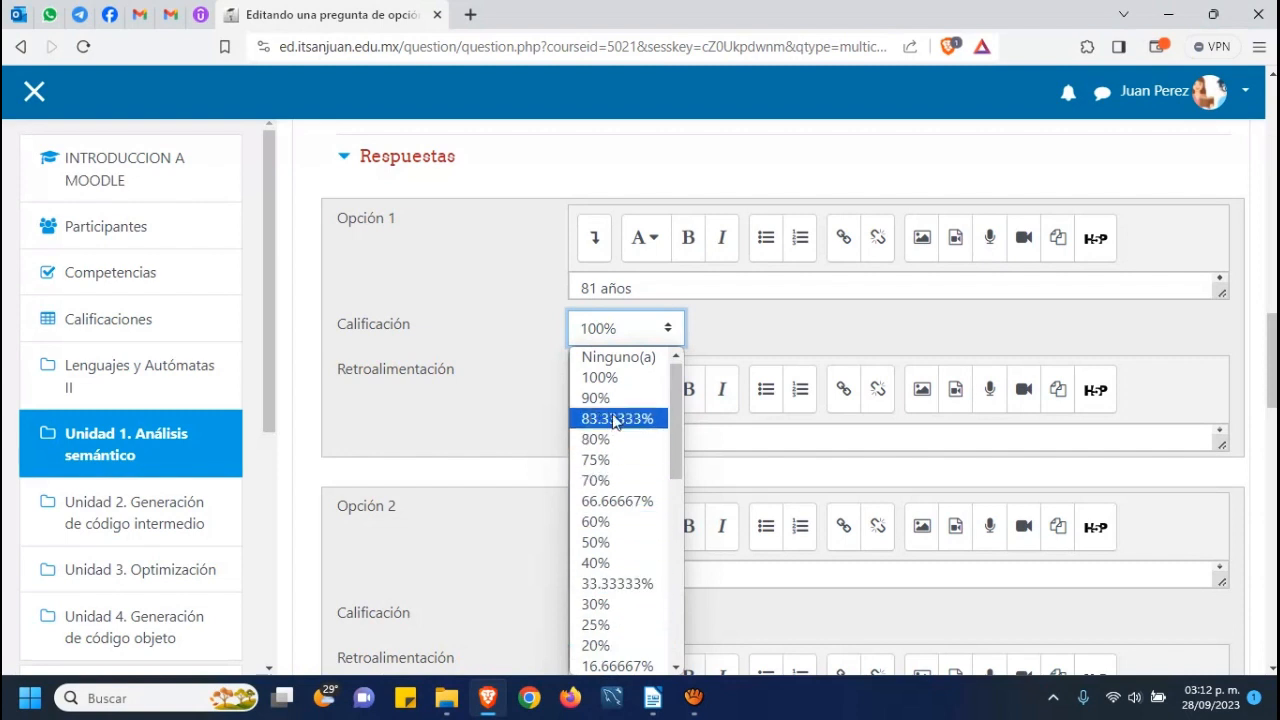
pyautogui.click(631, 332)
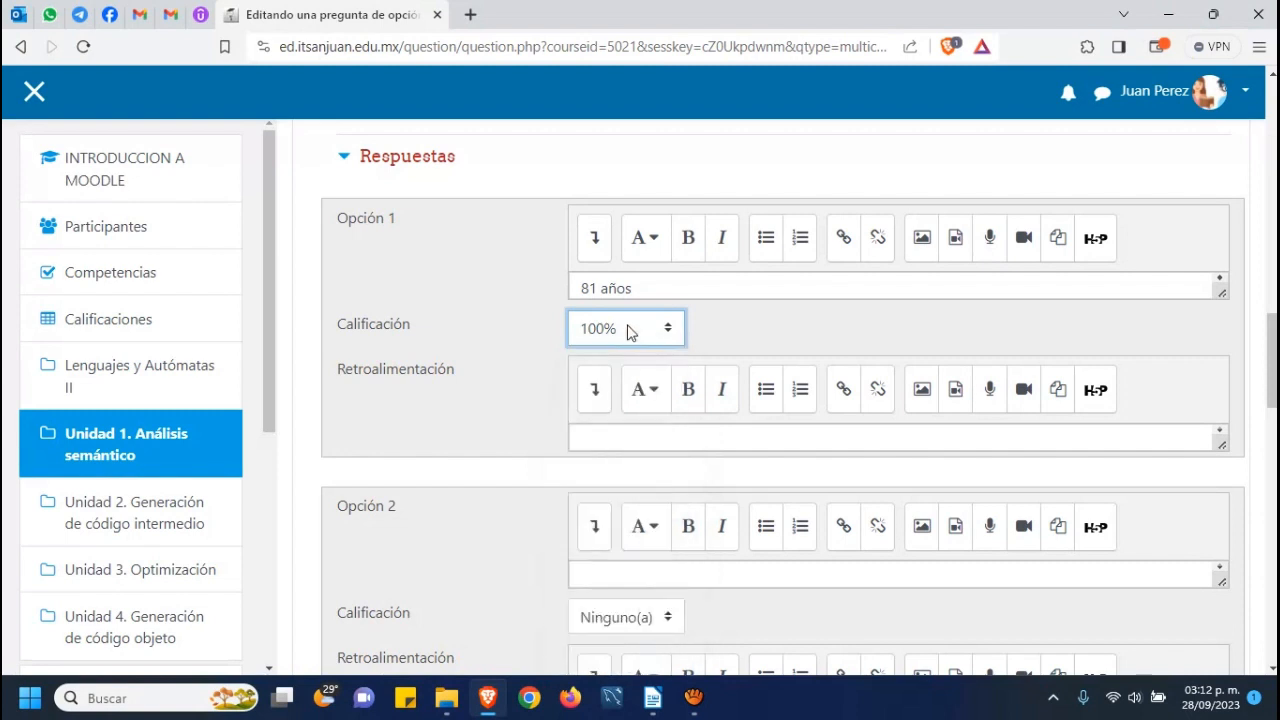
# Step: Give answer option 1 the feedback "Muy bien"
pyautogui.click(622, 436)
pyautogui.write('Muy')
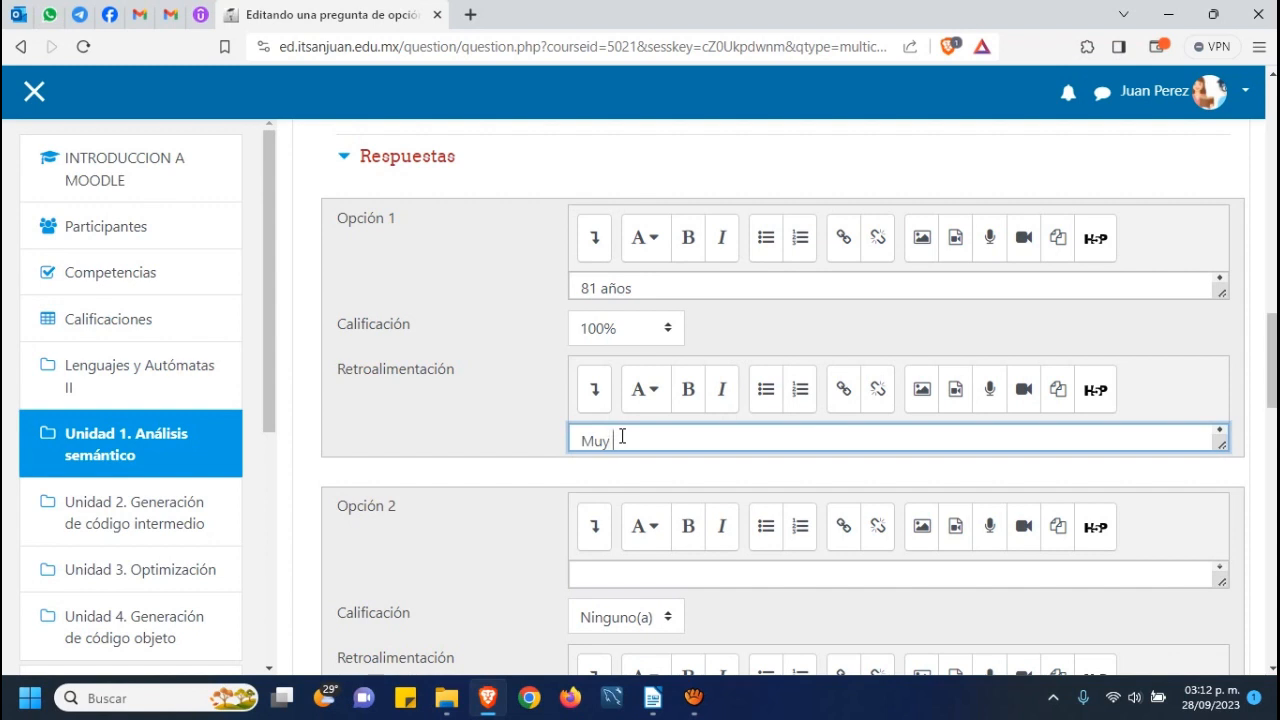
pyautogui.write(' bien')
# Step: Enter "75 años" as answer option 2 with the feedback "No, lo siento."
pyautogui.click(601, 575)
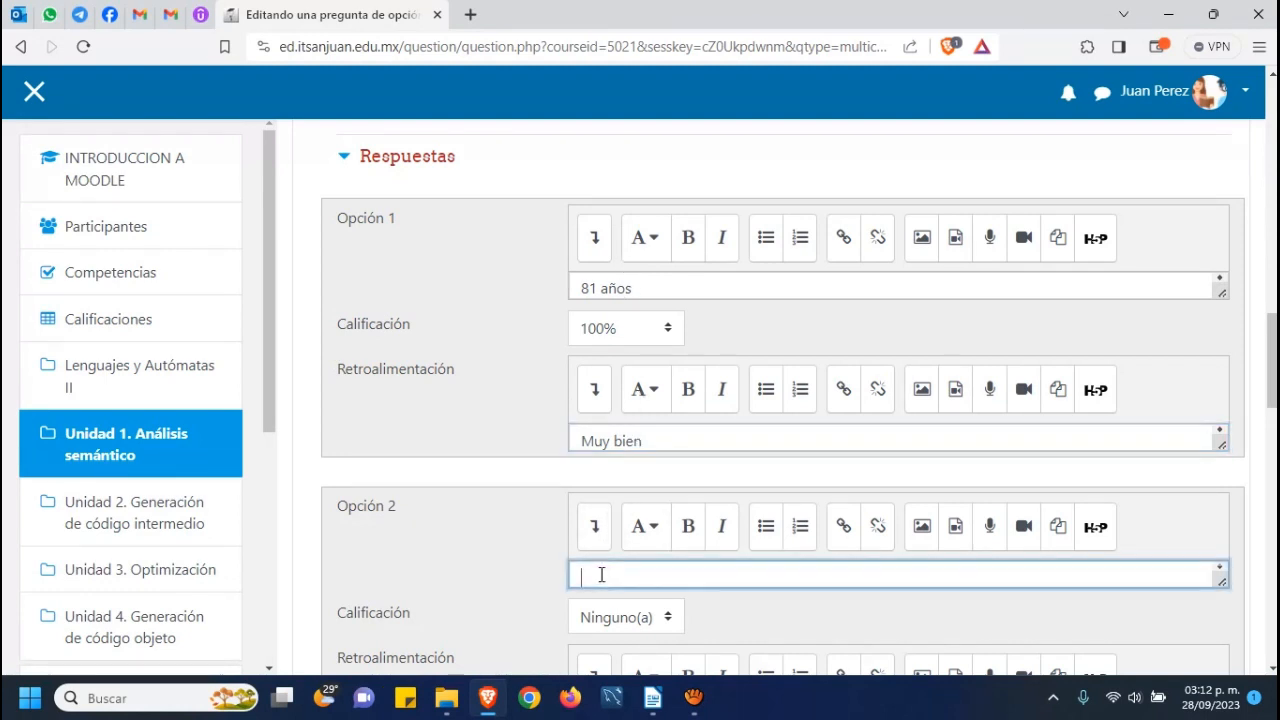
pyautogui.write('75 años')
pyautogui.click(503, 528)
pyautogui.scroll(-4, 528, 480)
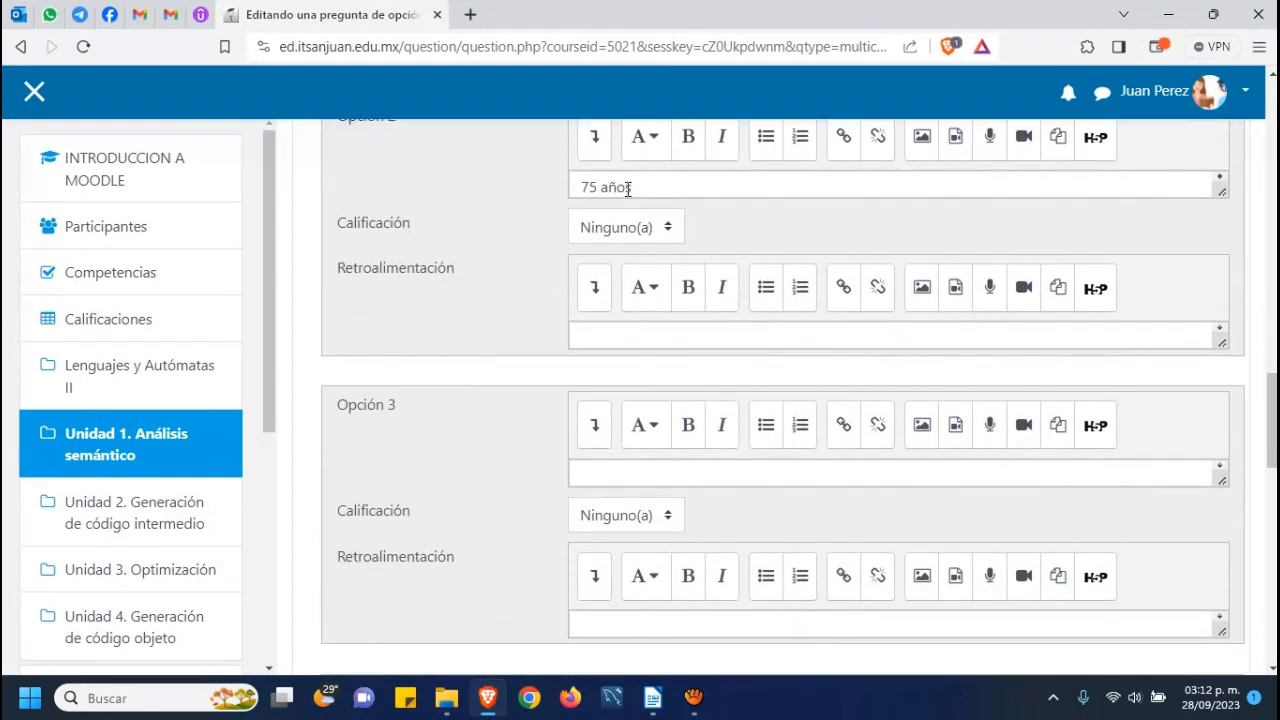
pyautogui.click(636, 335)
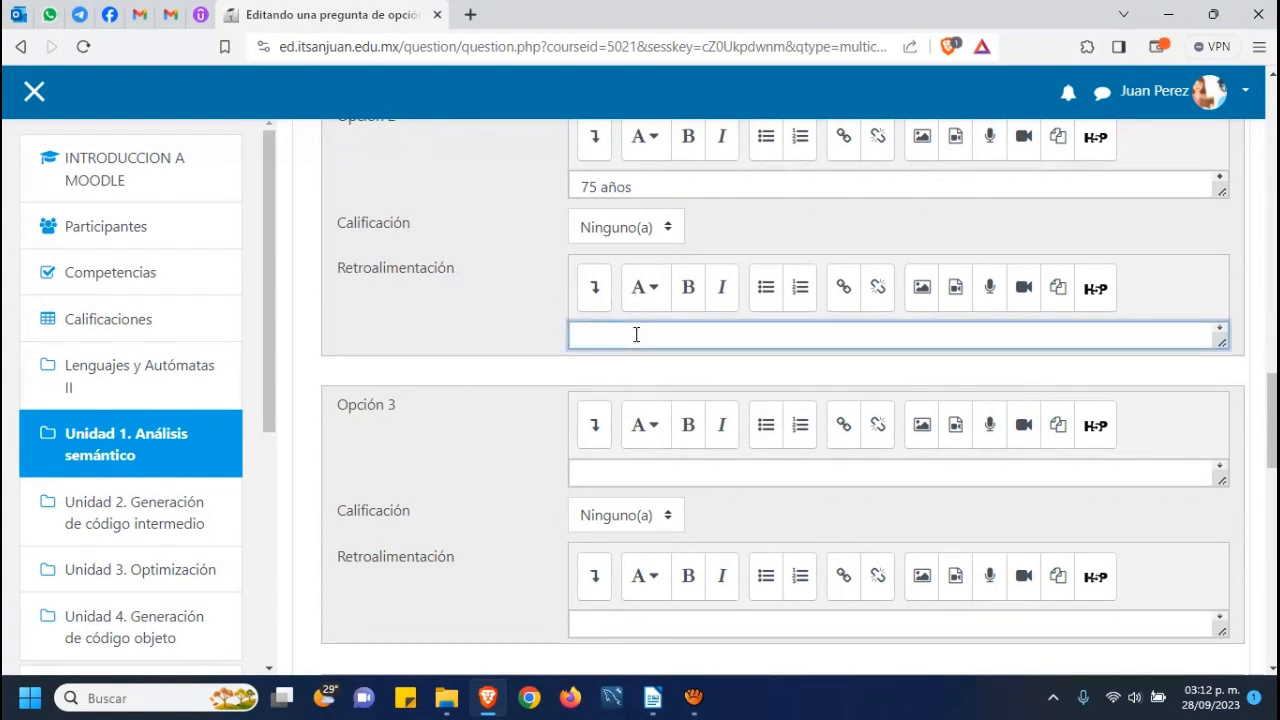
pyautogui.write('No.')
pyautogui.write(' lo siento.')
# Step: Enter "89 años" as answer option 3 and go to its feedback field
pyautogui.click(646, 472)
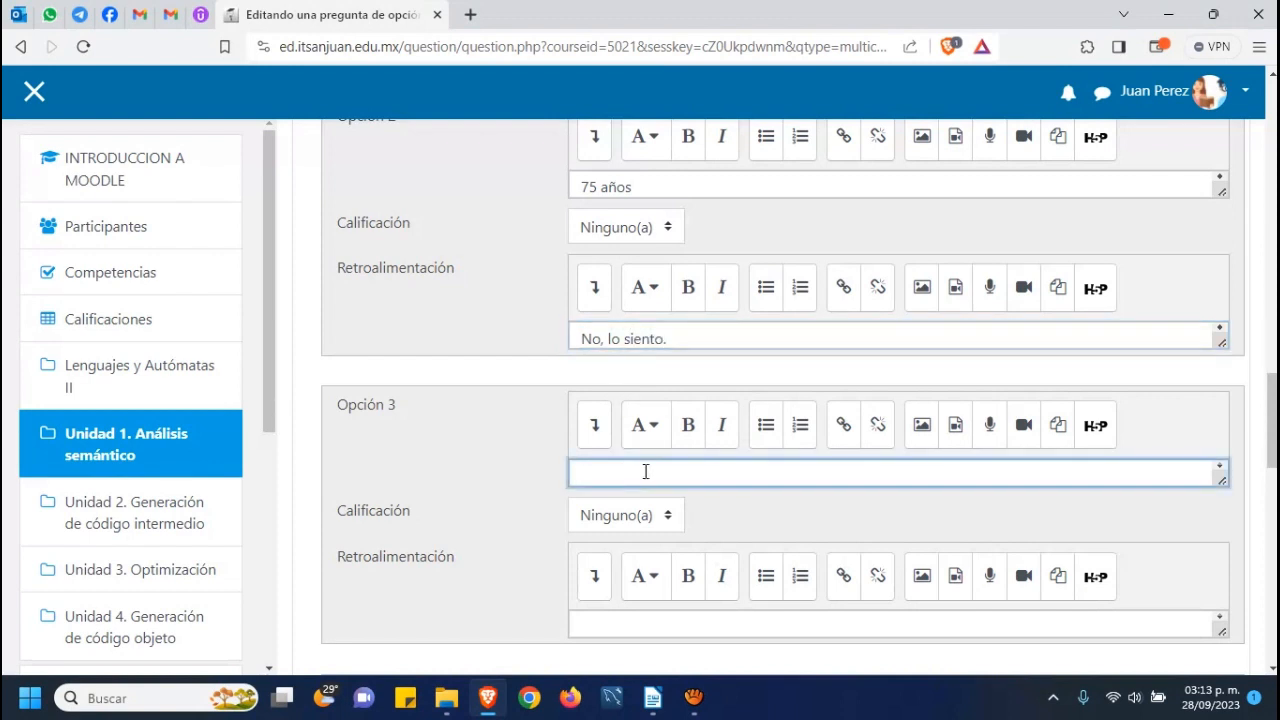
pyautogui.write('89 años')
pyautogui.click(685, 622)
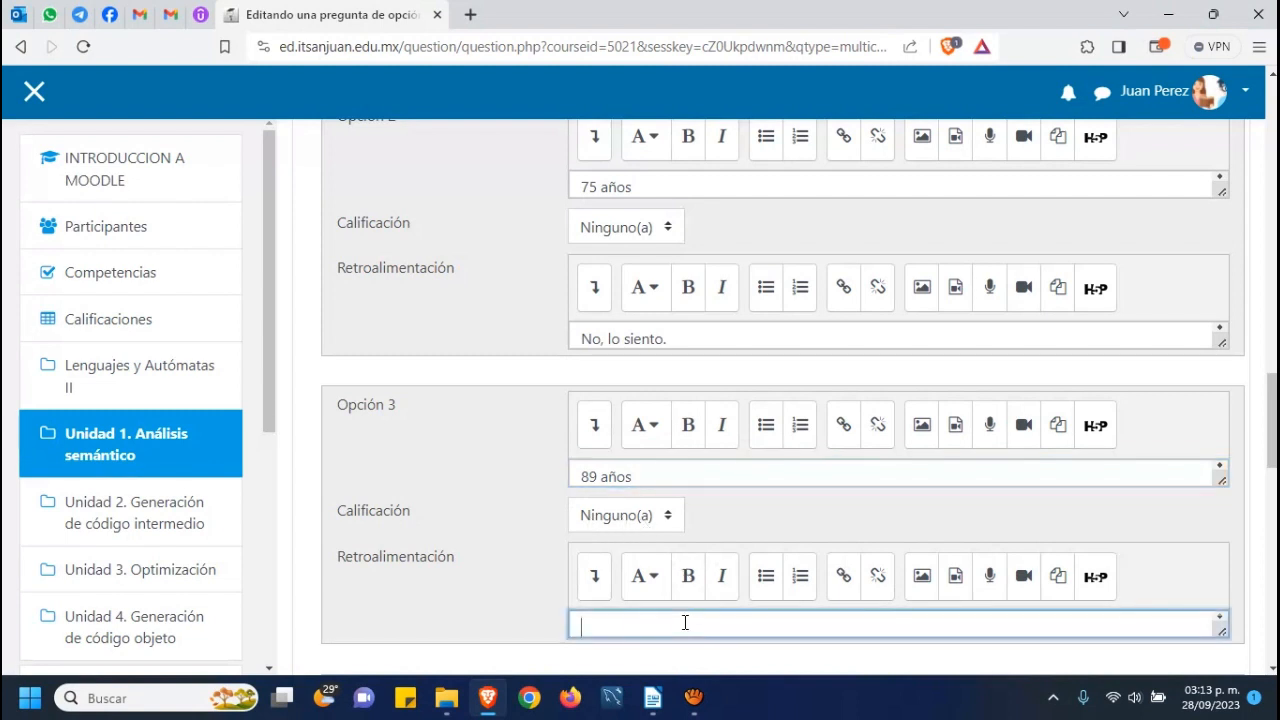
pyautogui.write('No, lo siento')
# Step: Save the multiple-choice question with options 4 and 5 left blank and return to the exam editing page
pyautogui.scroll(-1, 670, 621)
pyautogui.scroll(-4, 516, 617)
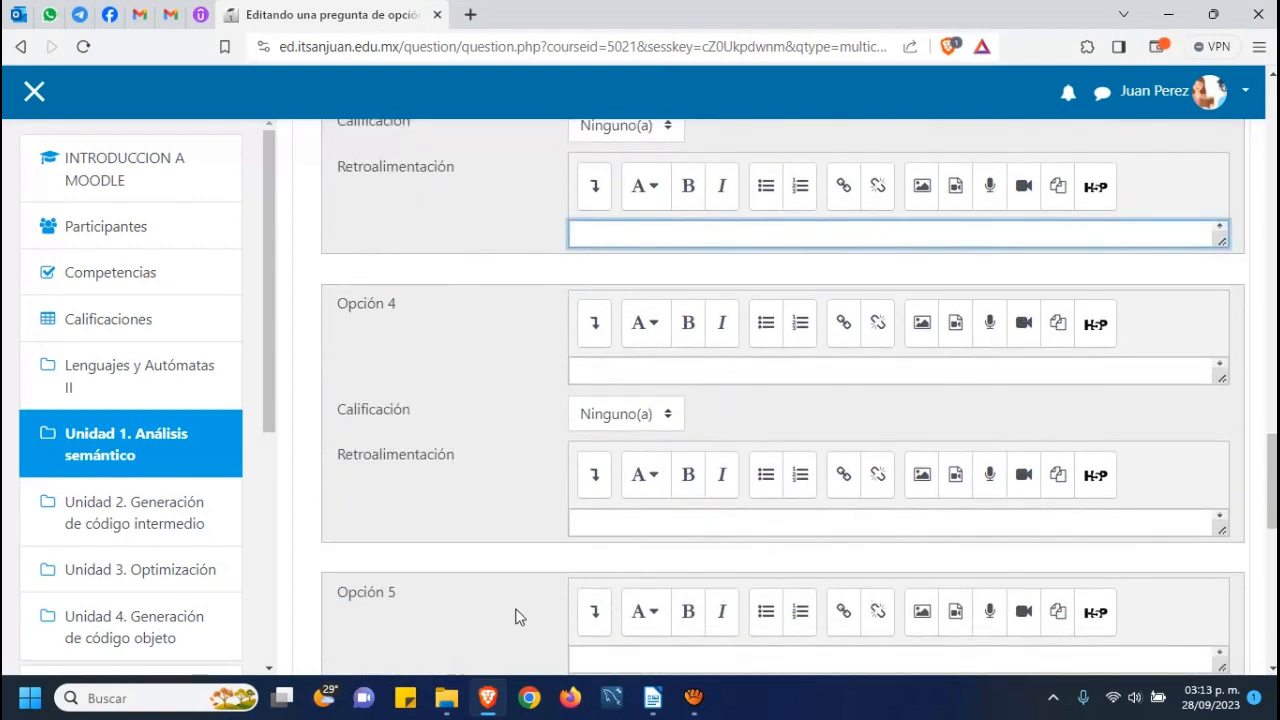
pyautogui.scroll(3, 570, 345)
pyautogui.scroll(-5, 556, 395)
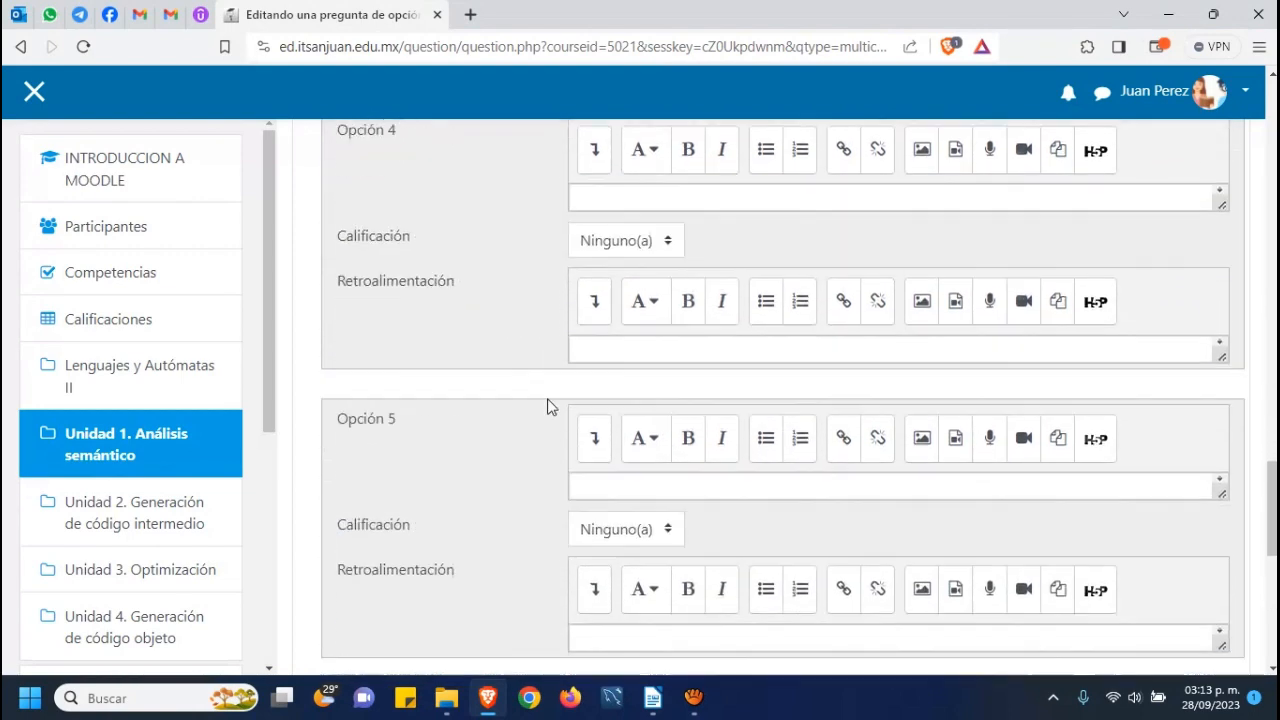
pyautogui.scroll(-3, 547, 406)
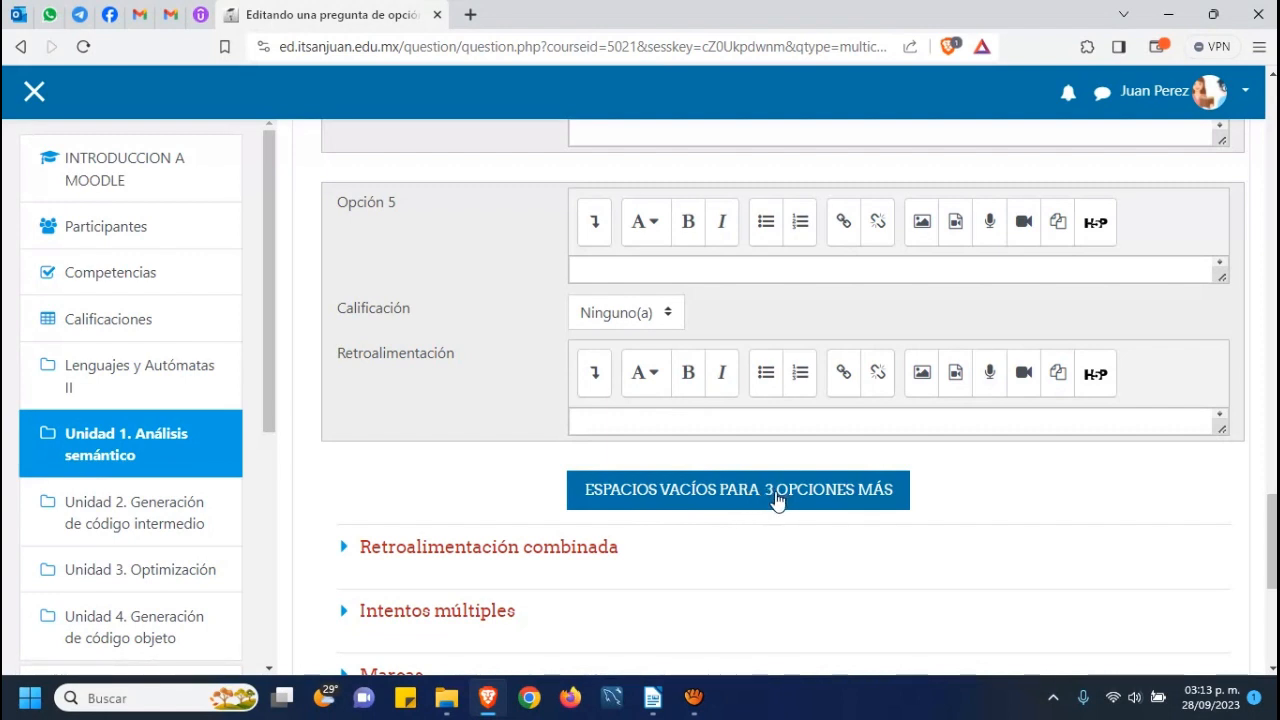
pyautogui.scroll(-2, 777, 500)
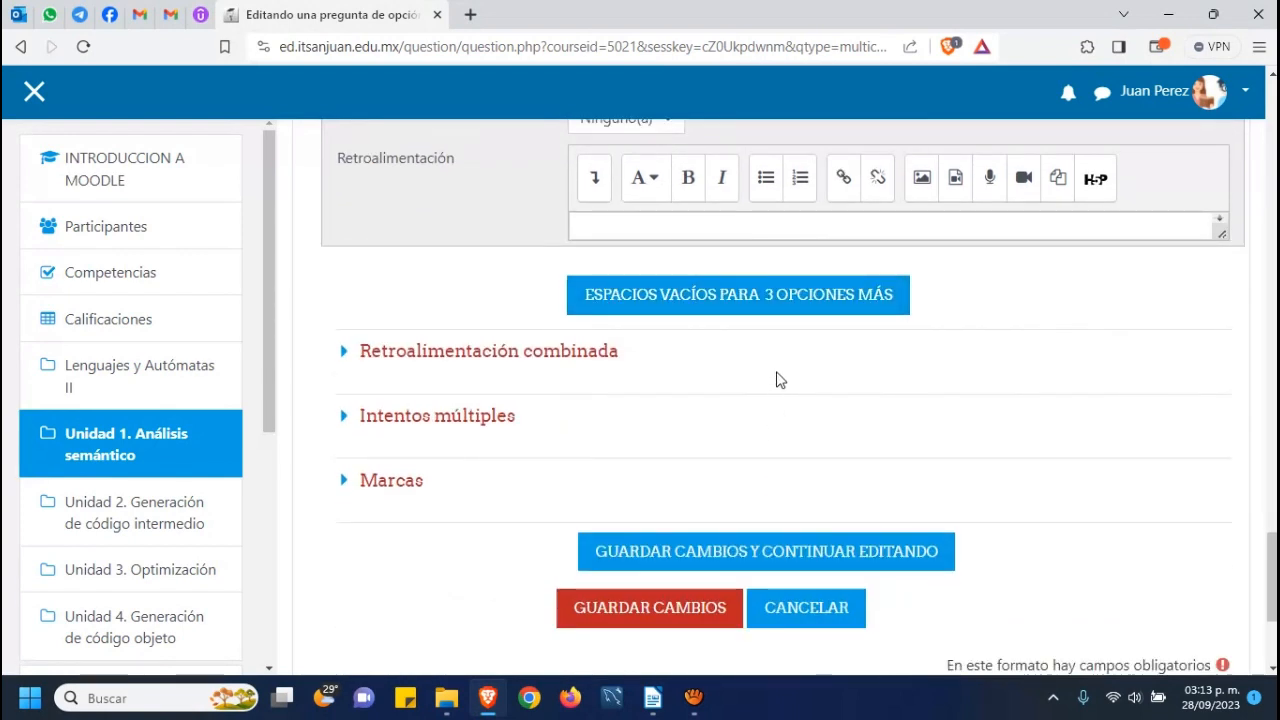
pyautogui.click(647, 614)
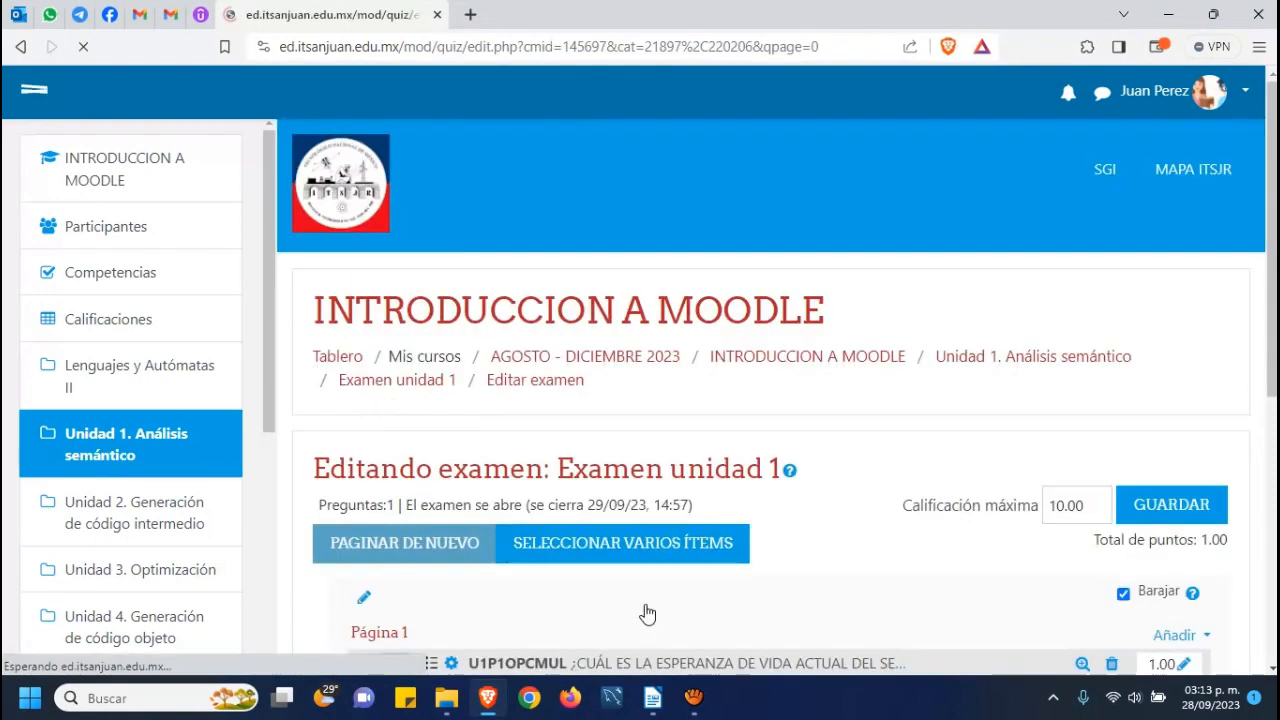
# Step: Add a new Falso/Verdadero question after question 1 of the exam
pyautogui.scroll(-2, 657, 608)
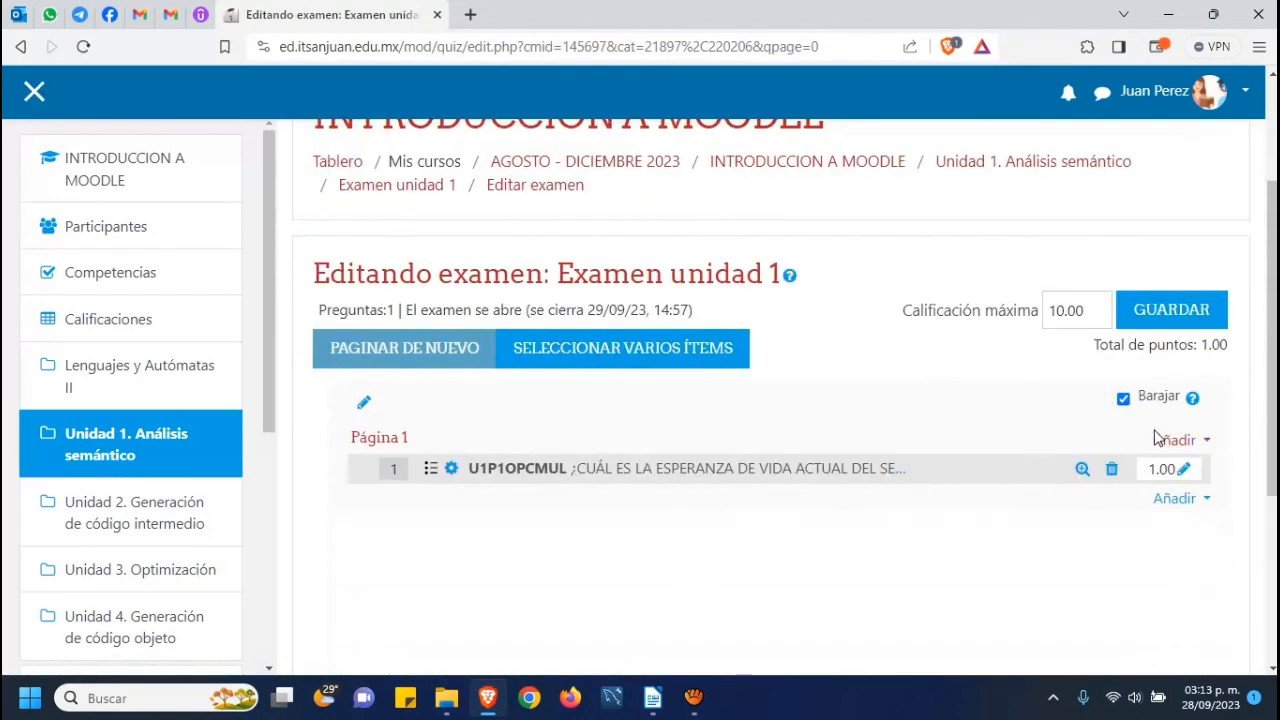
pyautogui.click(1175, 505)
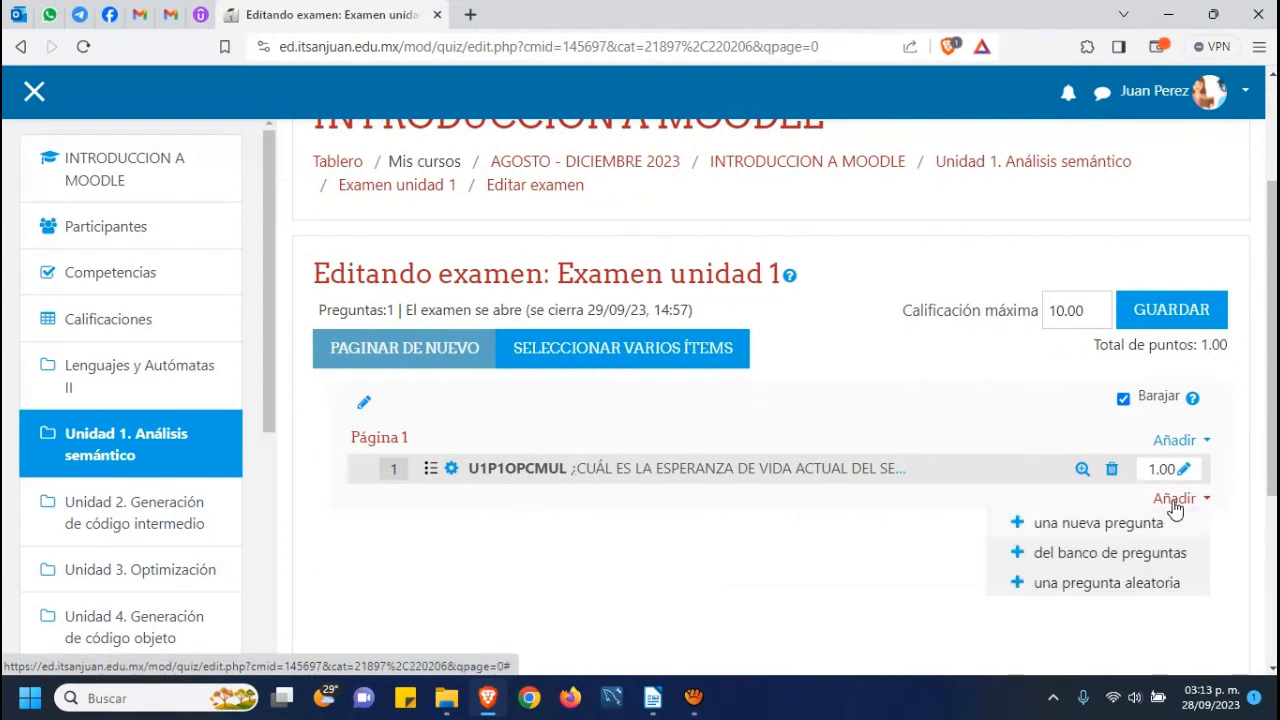
pyautogui.click(1145, 522)
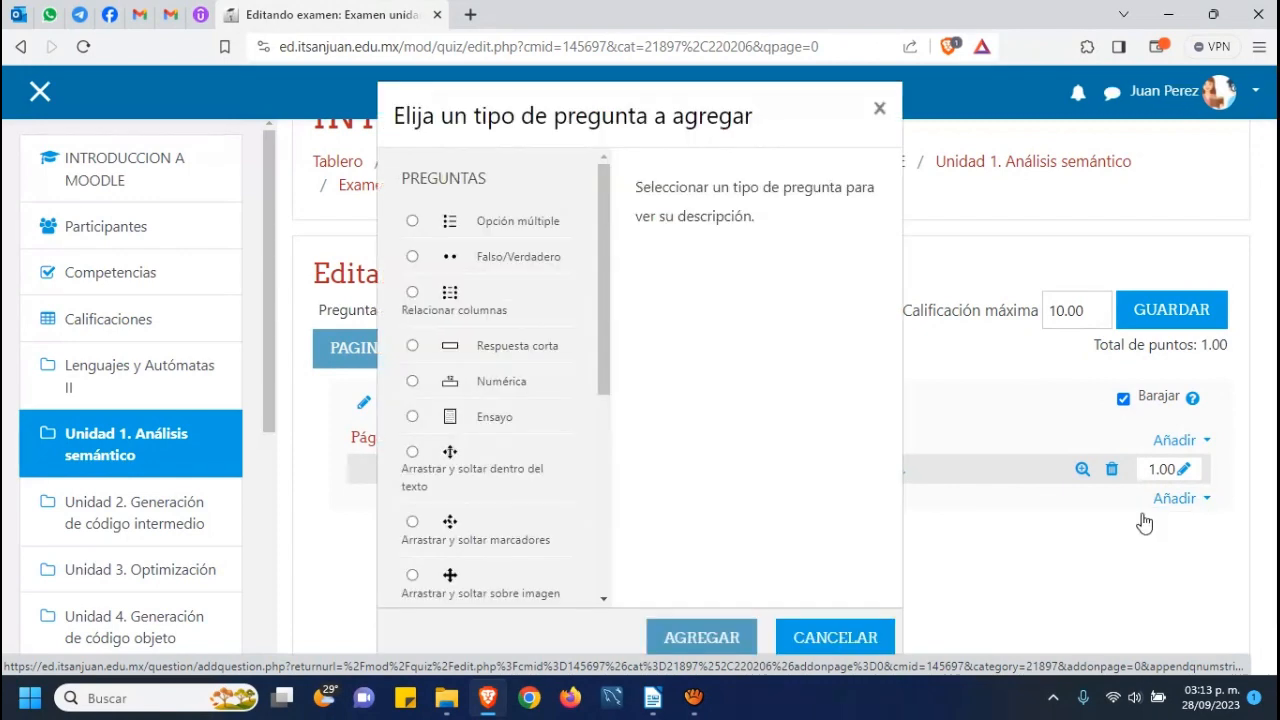
pyautogui.click(495, 265)
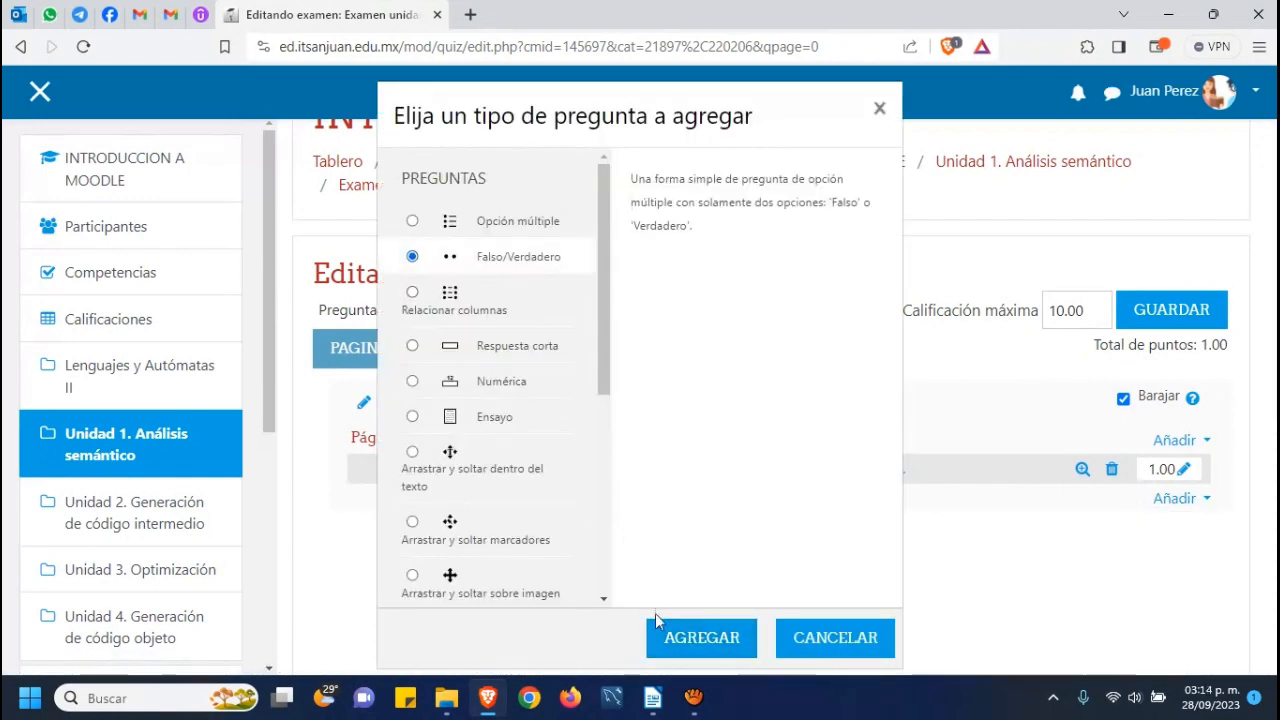
pyautogui.click(700, 638)
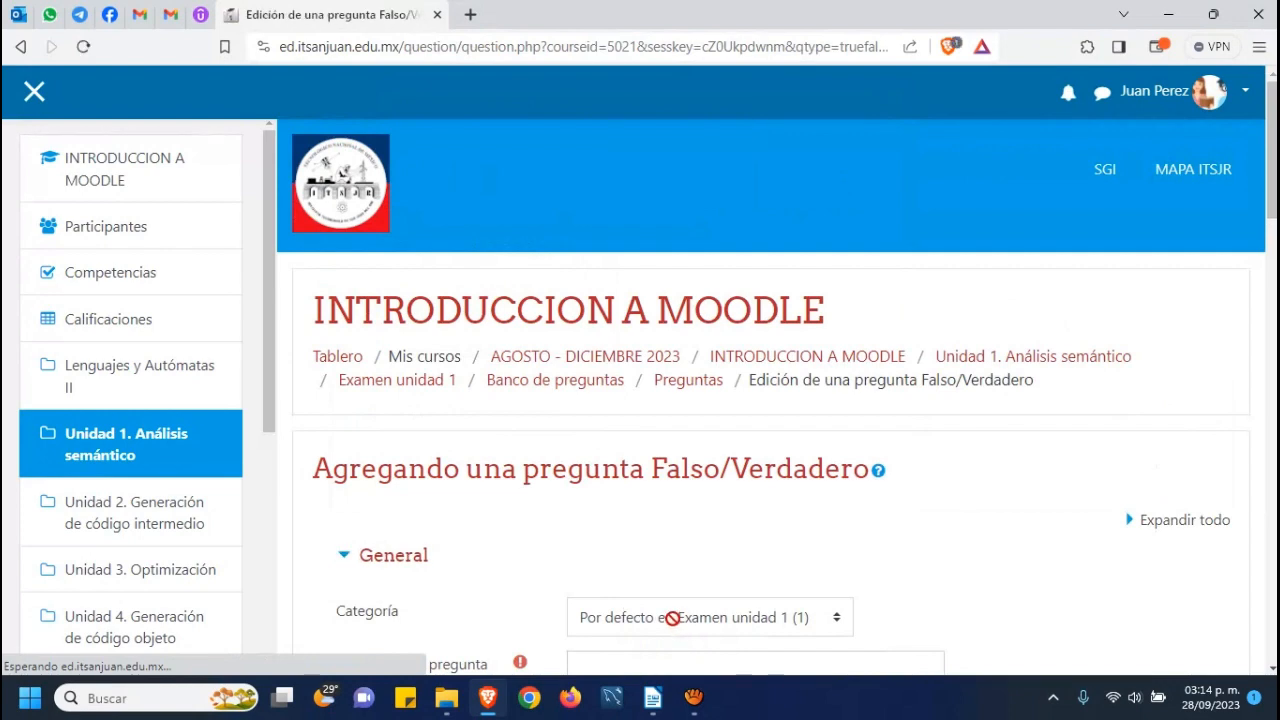
# Step: Name the true/false question U1P2FALVER
pyautogui.scroll(-4, 670, 620)
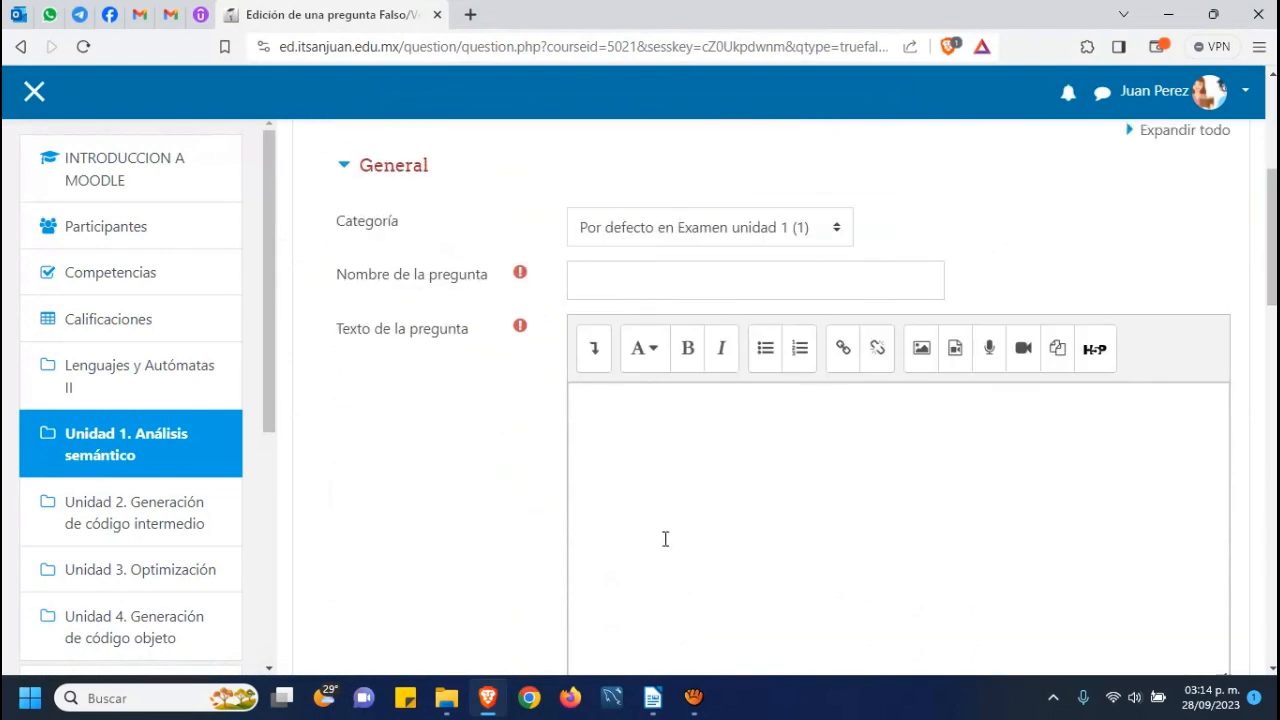
pyautogui.click(585, 283)
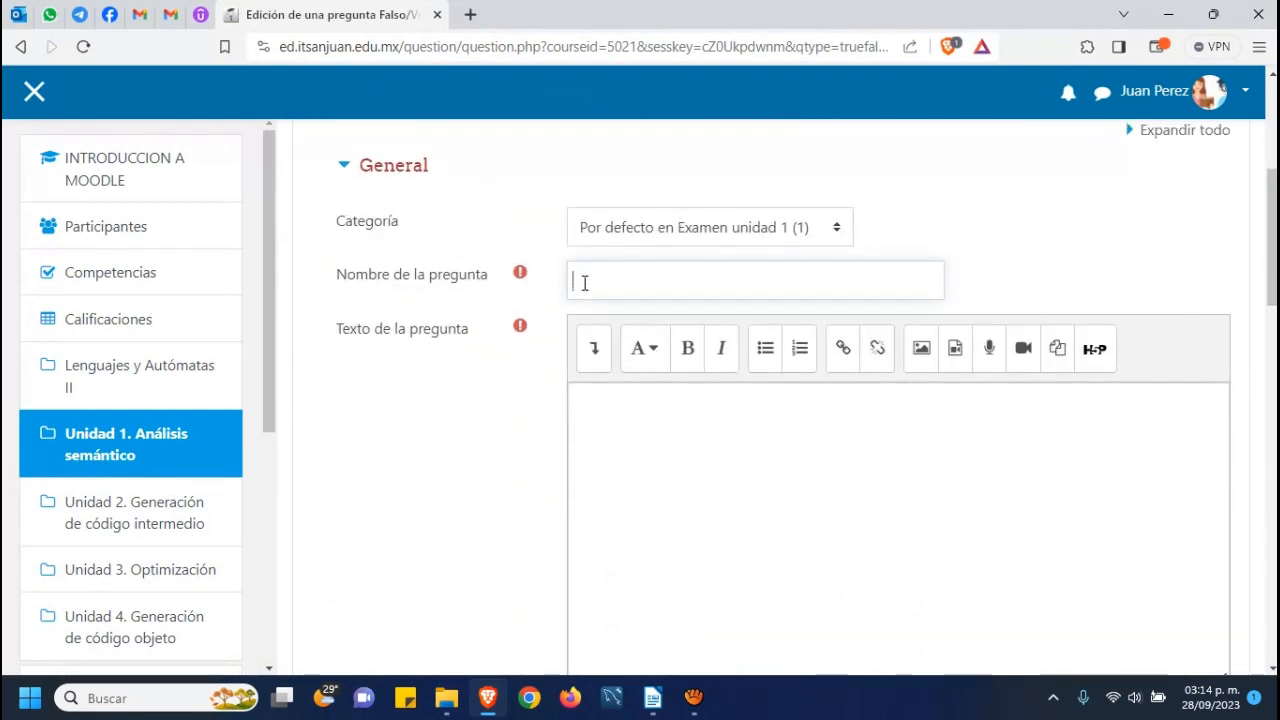
pyautogui.write('U1P2')
pyautogui.write('FALVER')
# Step: Copy "Guayaquil es la capital de Colombia" from the BORRARPREGUNTAS.docx document in LibreOffice Writer into the question text in the browser
pyautogui.click(731, 420)
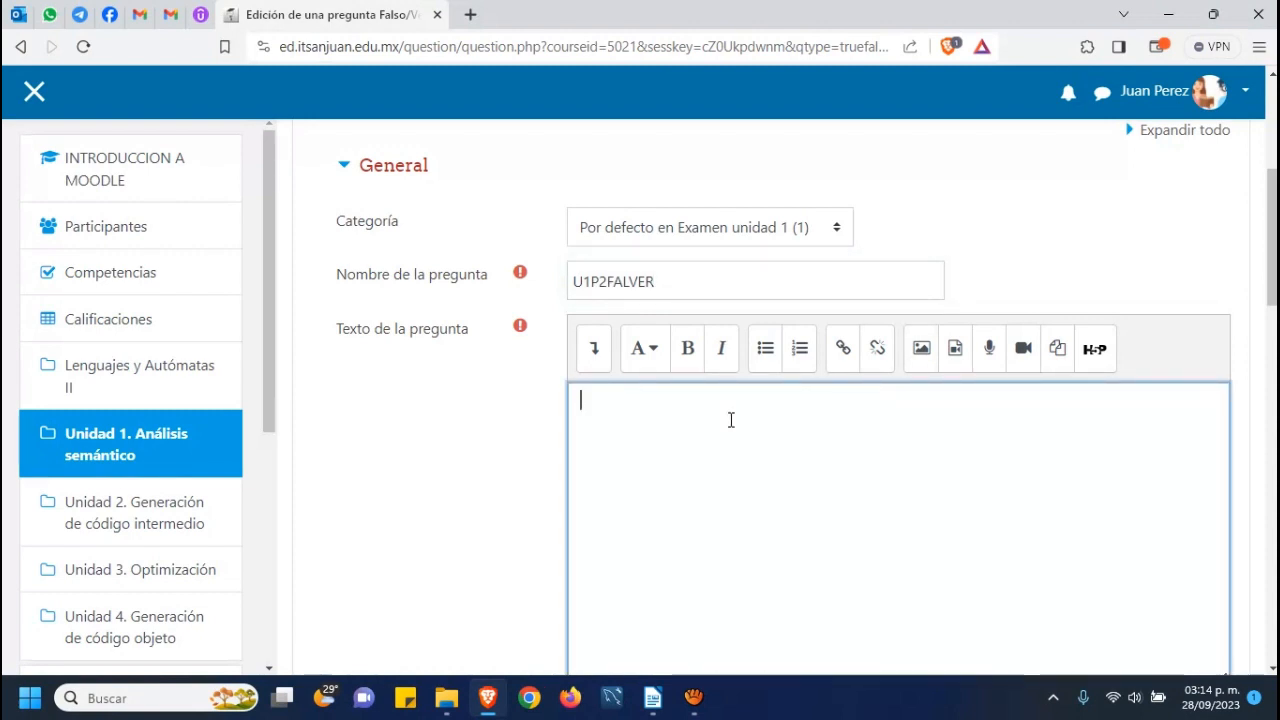
pyautogui.hotkey('alt', 'Tab')
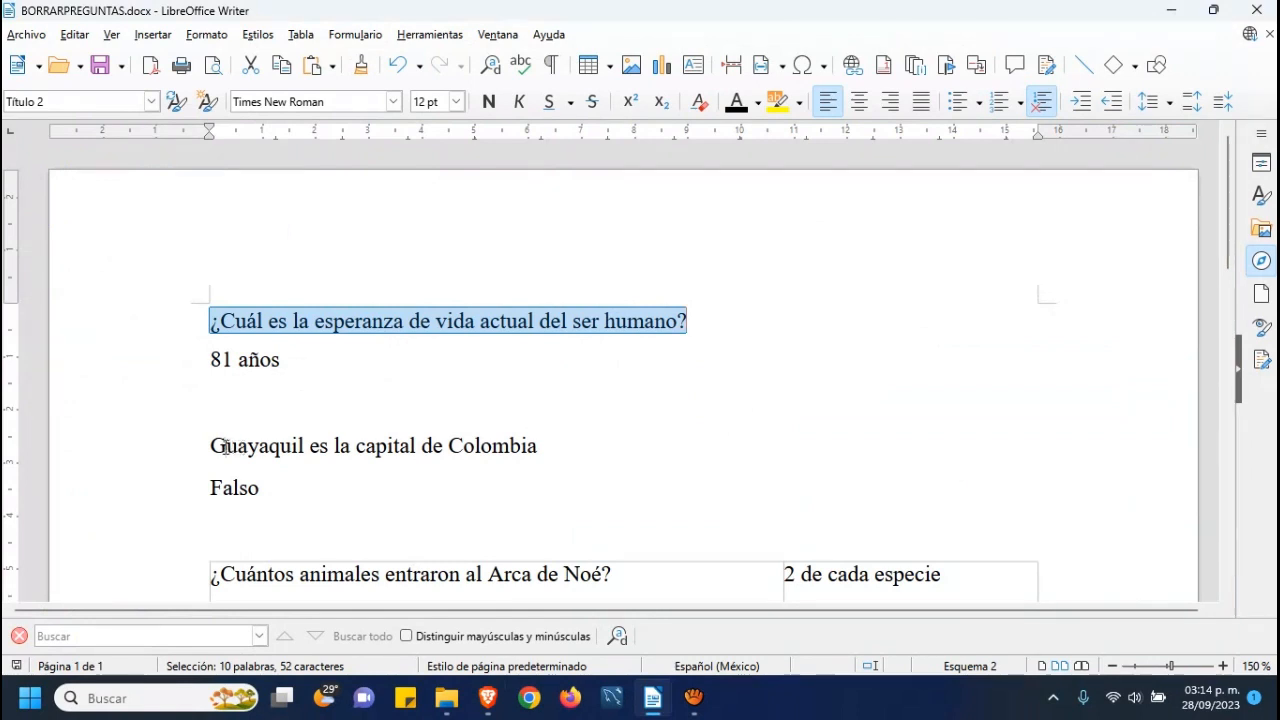
pyautogui.click(206, 447)
pyautogui.moveTo(206, 447); pyautogui.dragTo(556, 456)
pyautogui.hotkey('ctrl', 'c')
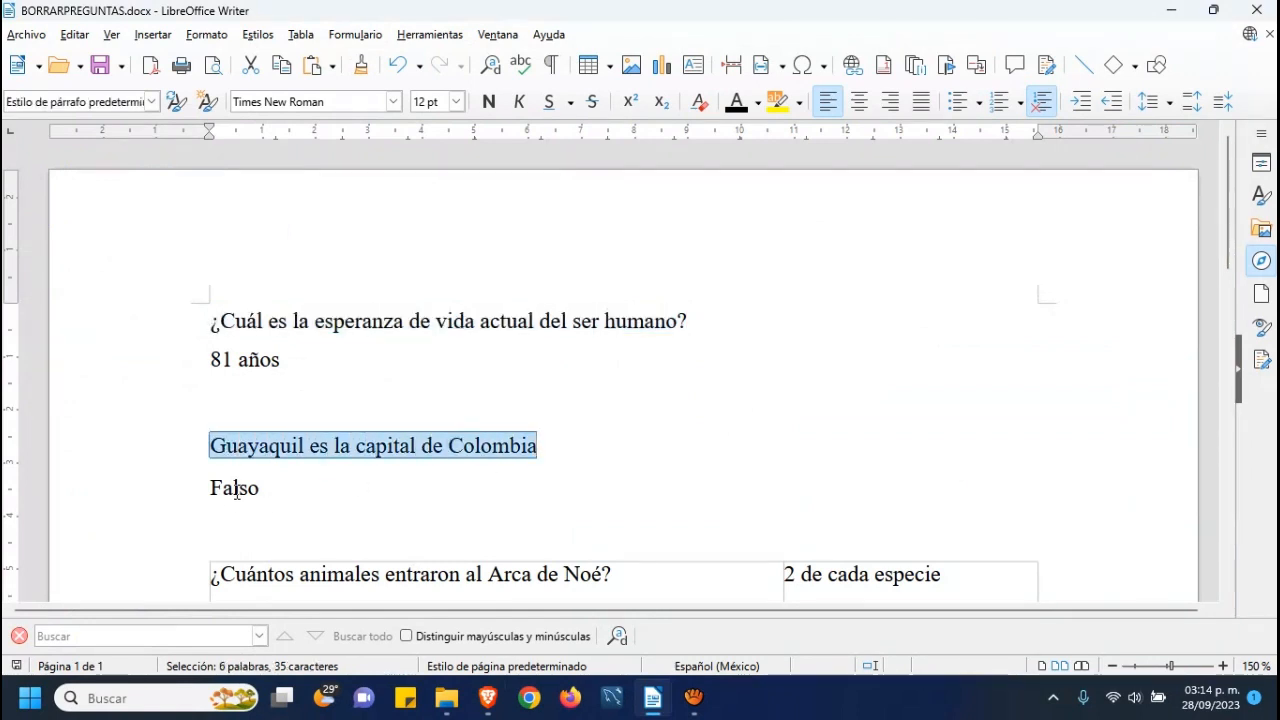
pyautogui.hotkey('alt', 'Tab')
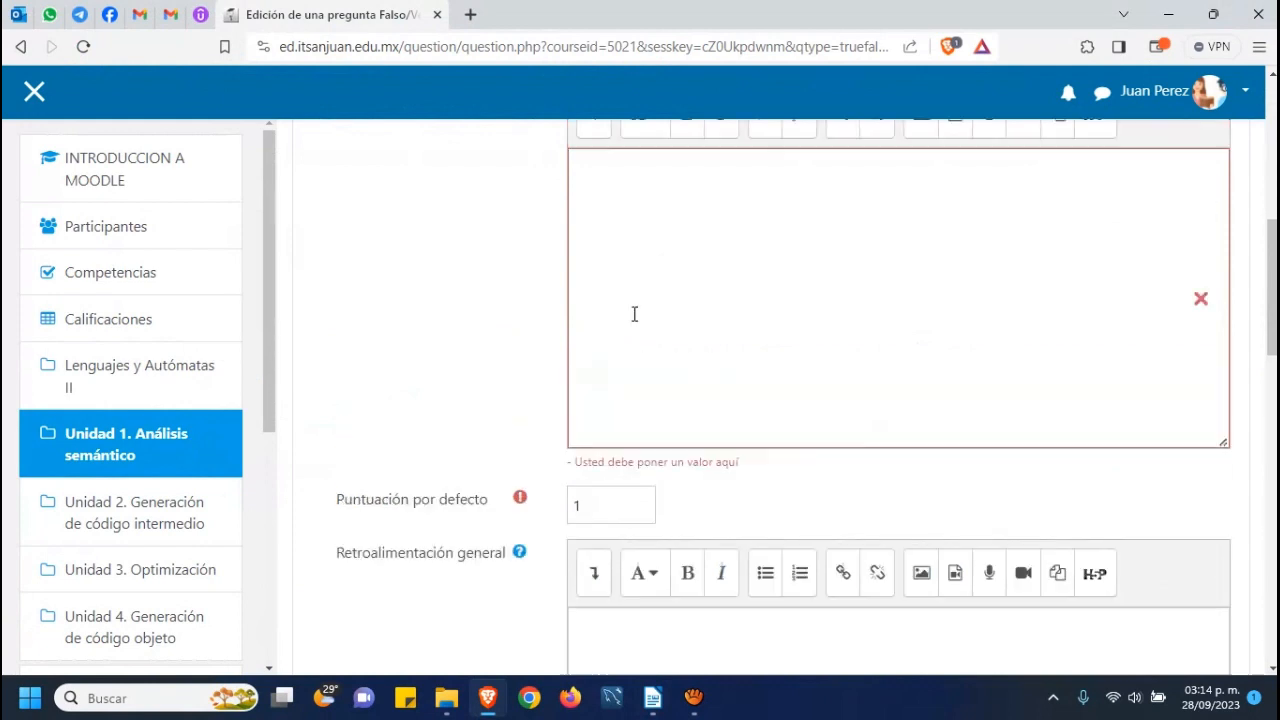
pyautogui.scroll(1, 634, 314)
pyautogui.click(633, 317)
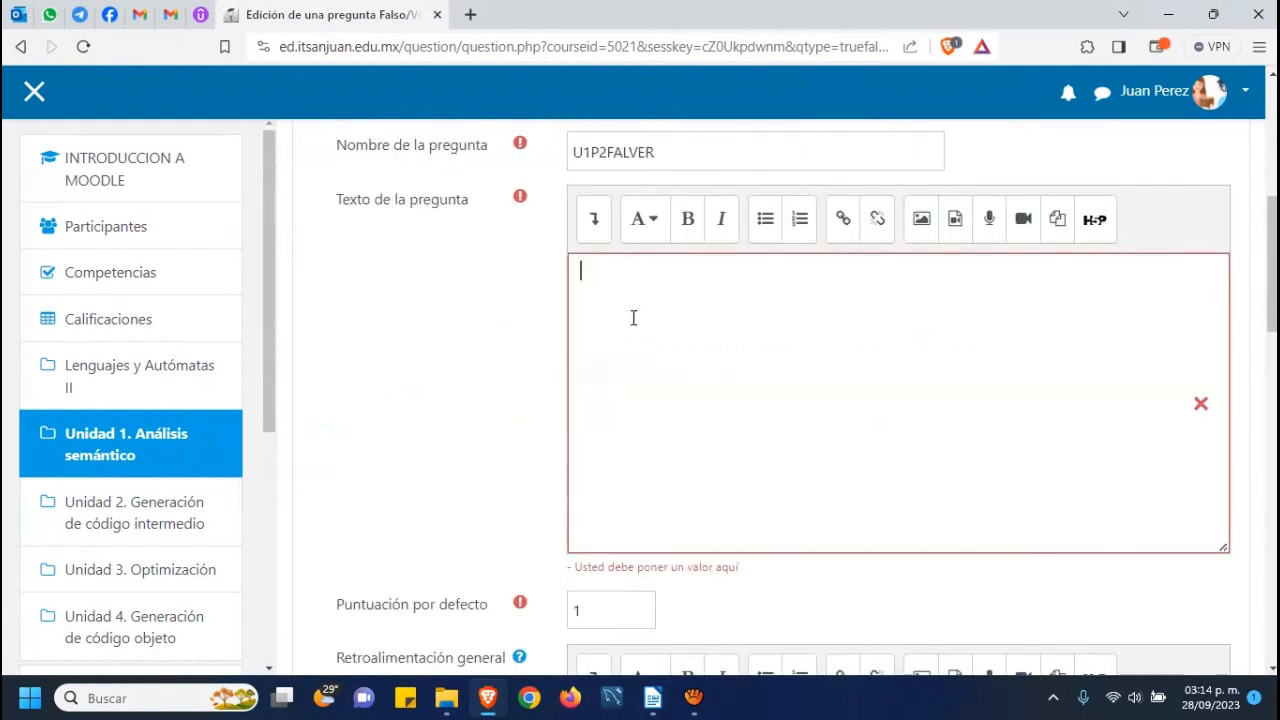
pyautogui.hotkey('ctrl', 'v')
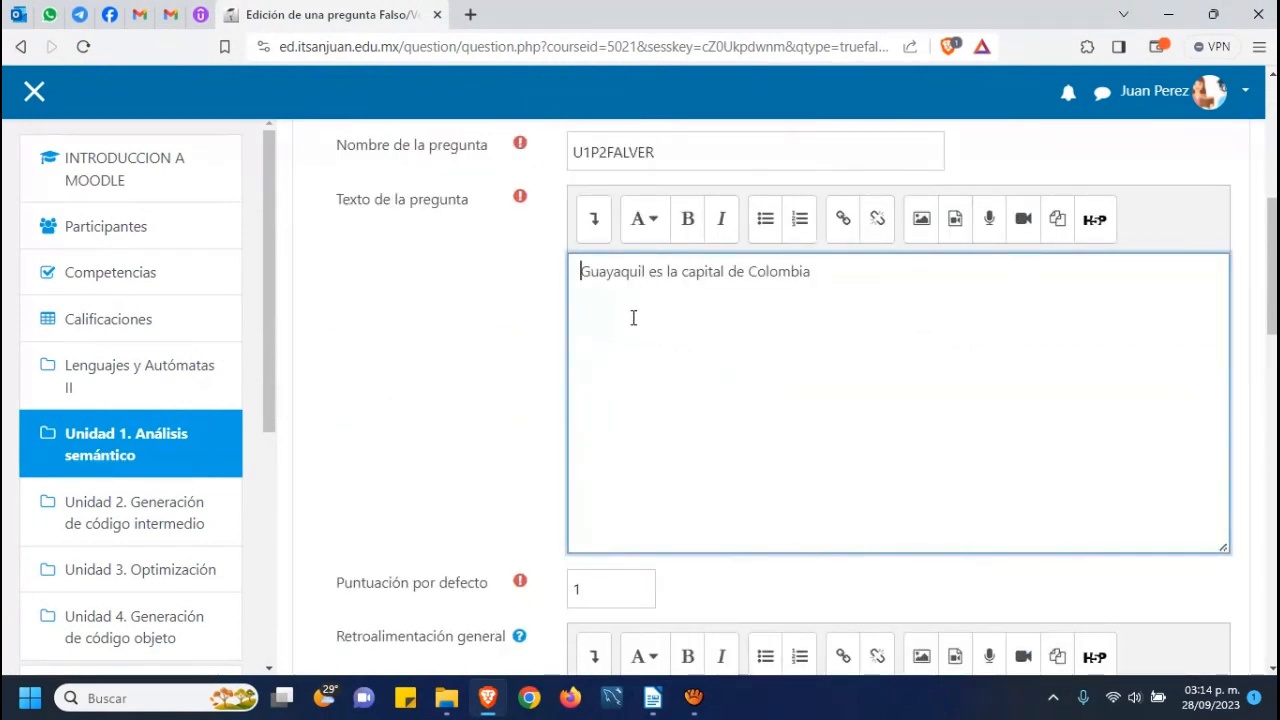
# Step: Keep Falso as the correct answer and enter "Muy bien" as the feedback for the answer 'Verdadero'
pyautogui.scroll(-4, 633, 317)
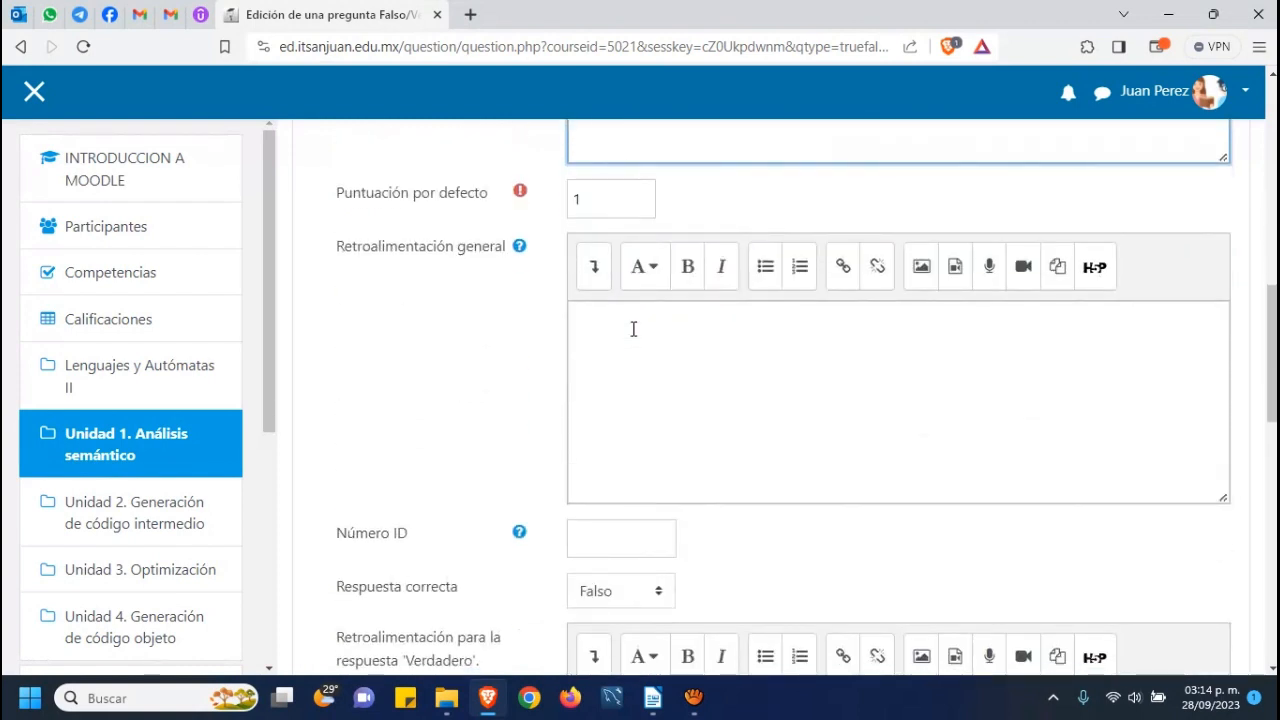
pyautogui.scroll(4, 633, 329)
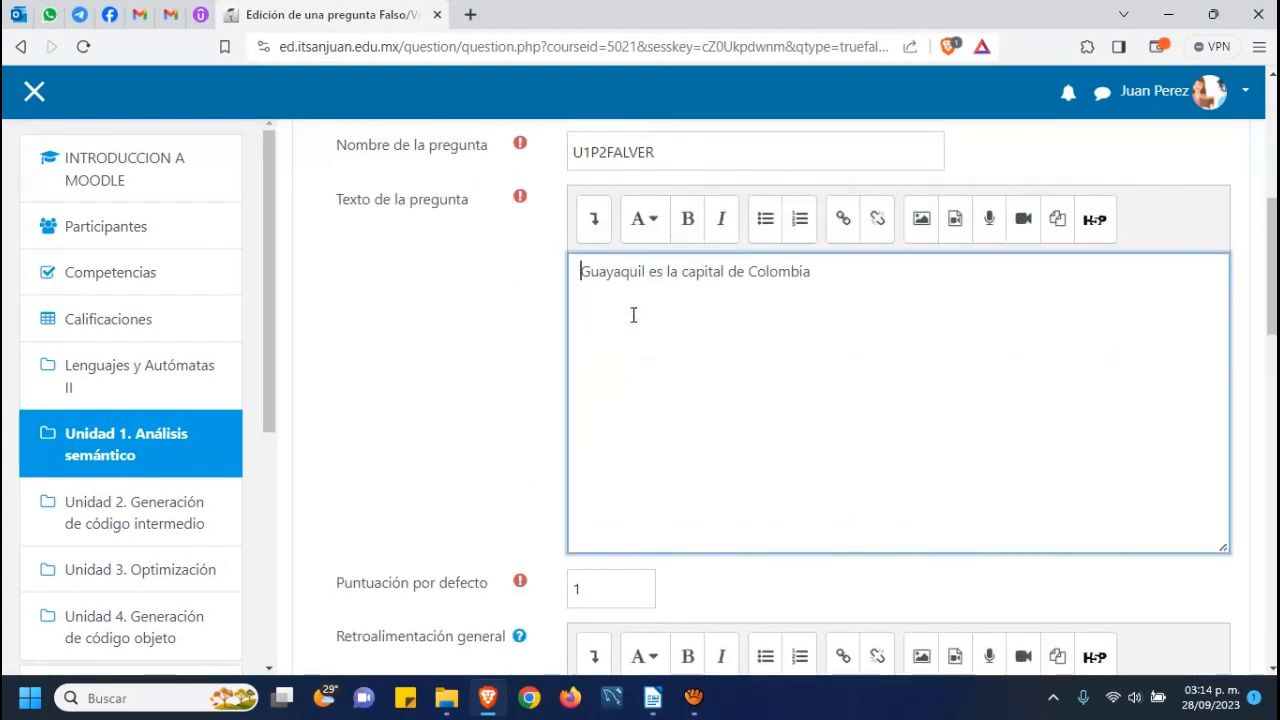
pyautogui.scroll(-8, 633, 316)
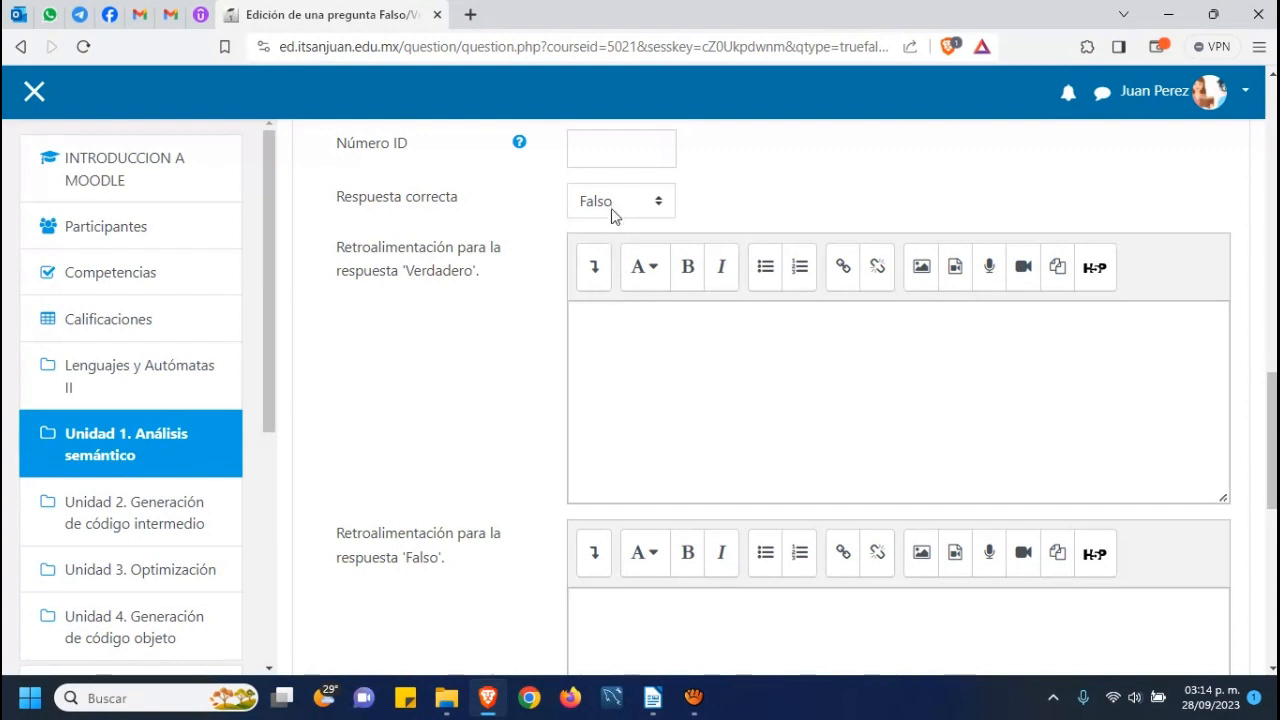
pyautogui.click(626, 317)
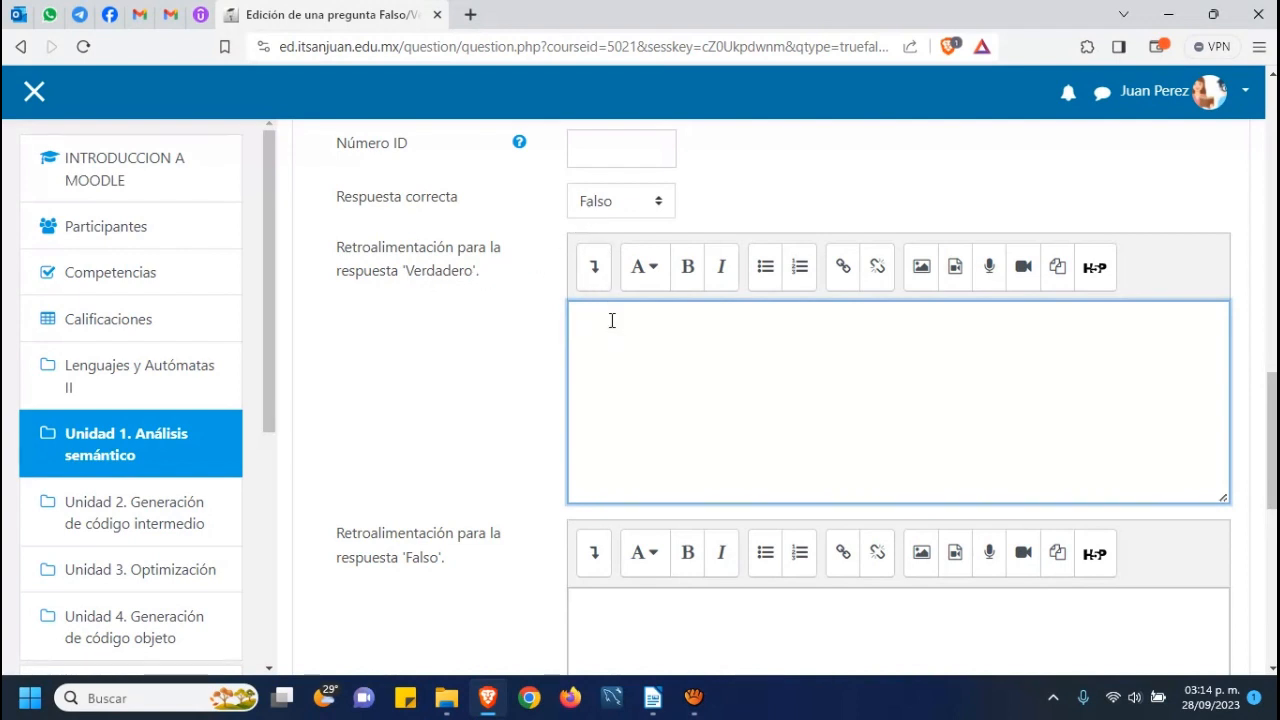
pyautogui.write('Muy bien')
# Step: Enter "No, lo siento" as the feedback for the answer 'Falso' and save the true/false question
pyautogui.scroll(-2, 620, 420)
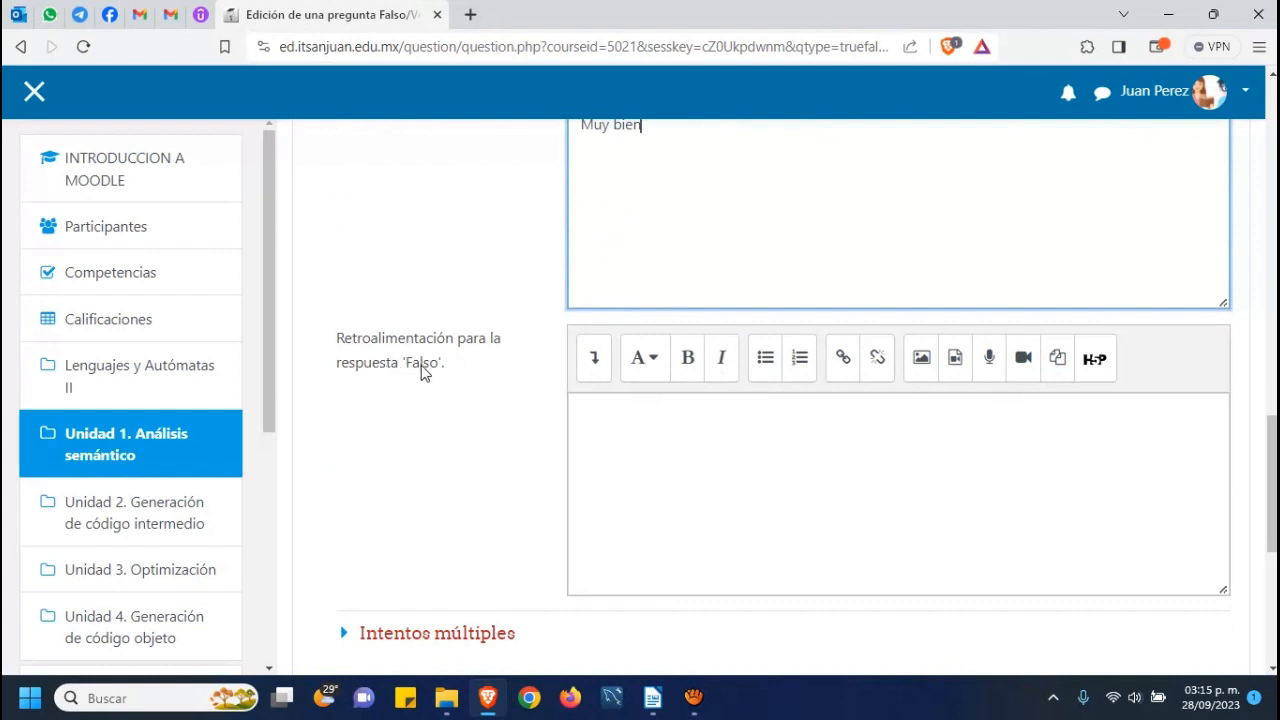
pyautogui.click(649, 408)
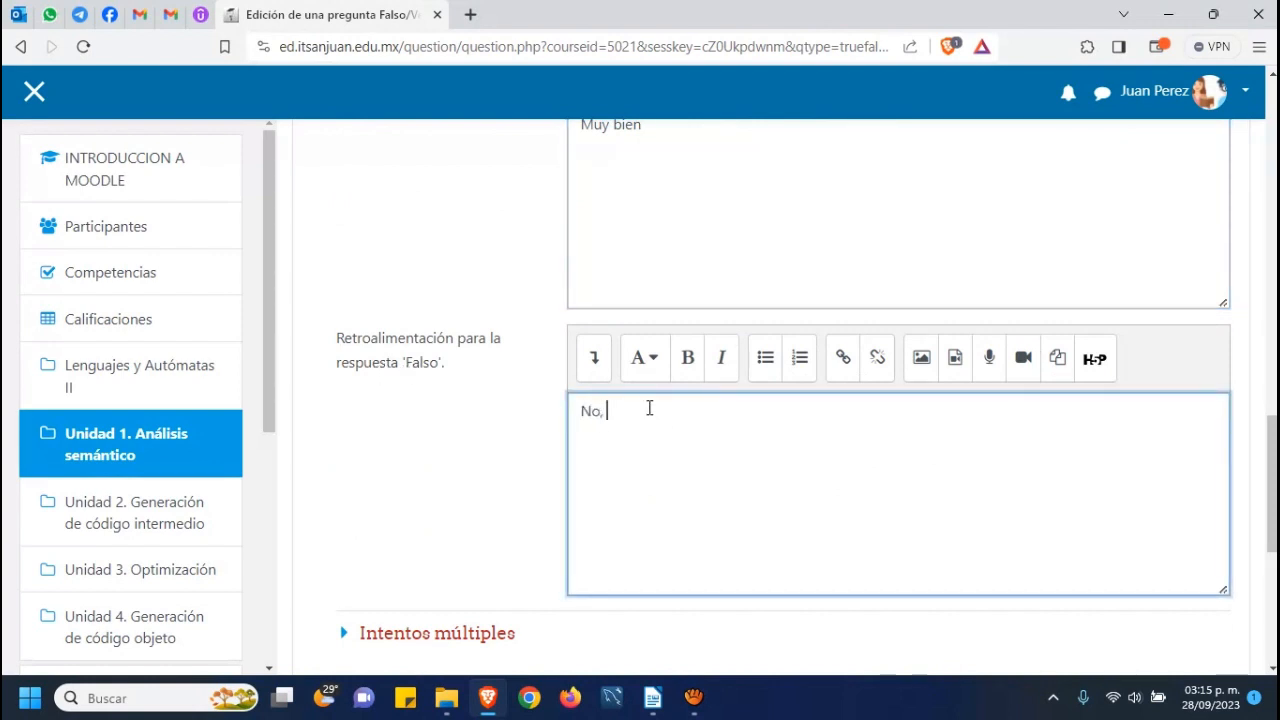
pyautogui.write('No, lo siento')
pyautogui.scroll(-4, 700, 430)
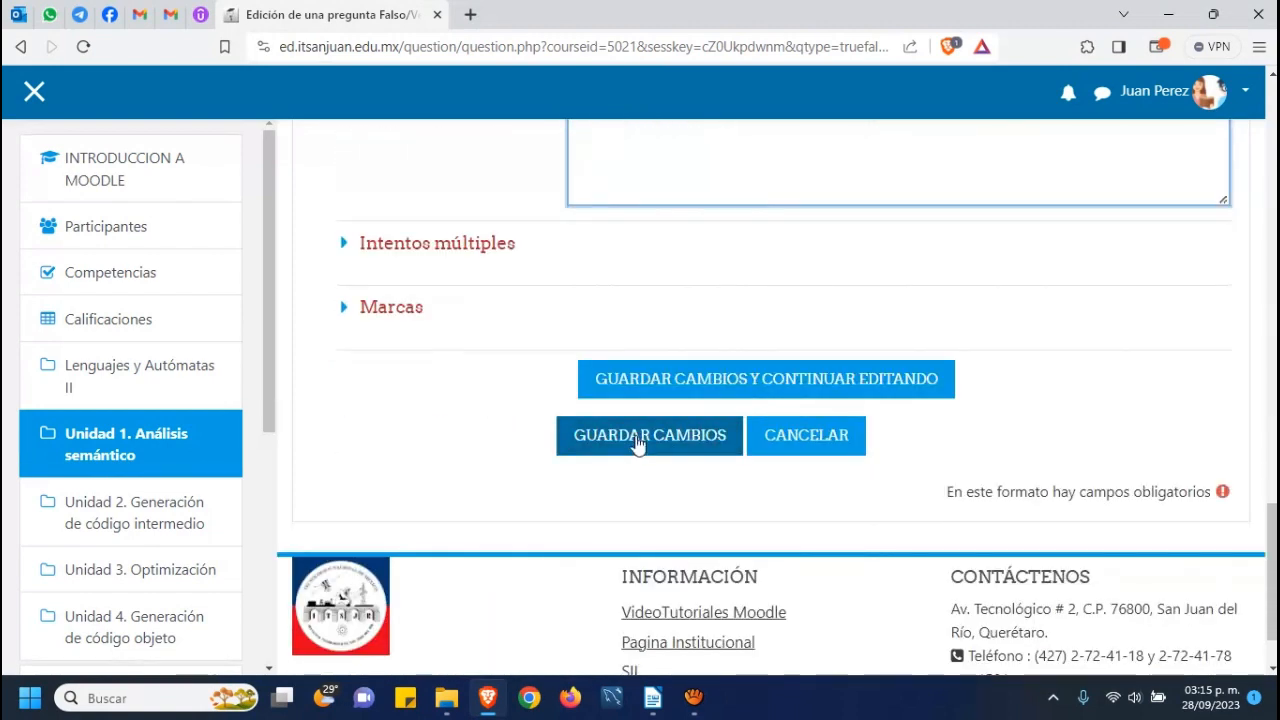
pyautogui.click(637, 443)
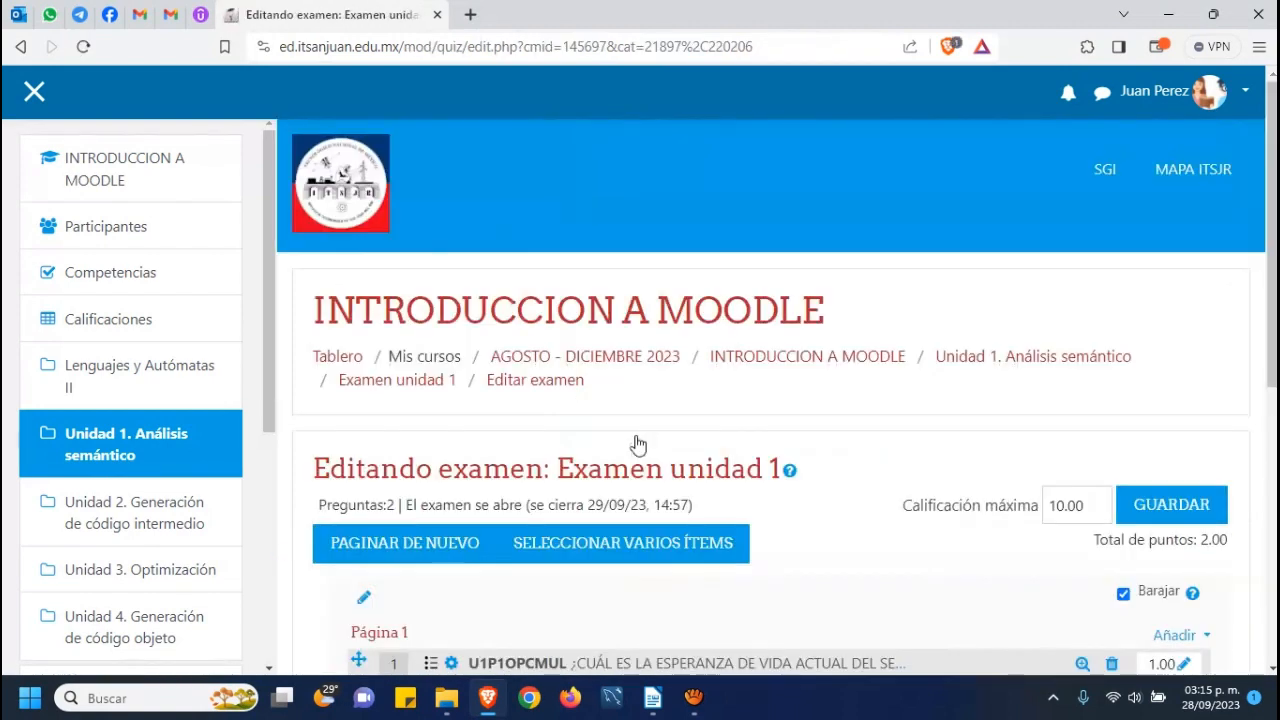
# Step: Add a new Relacionar columnas question after question 2 of the exam
pyautogui.scroll(-2, 1040, 568)
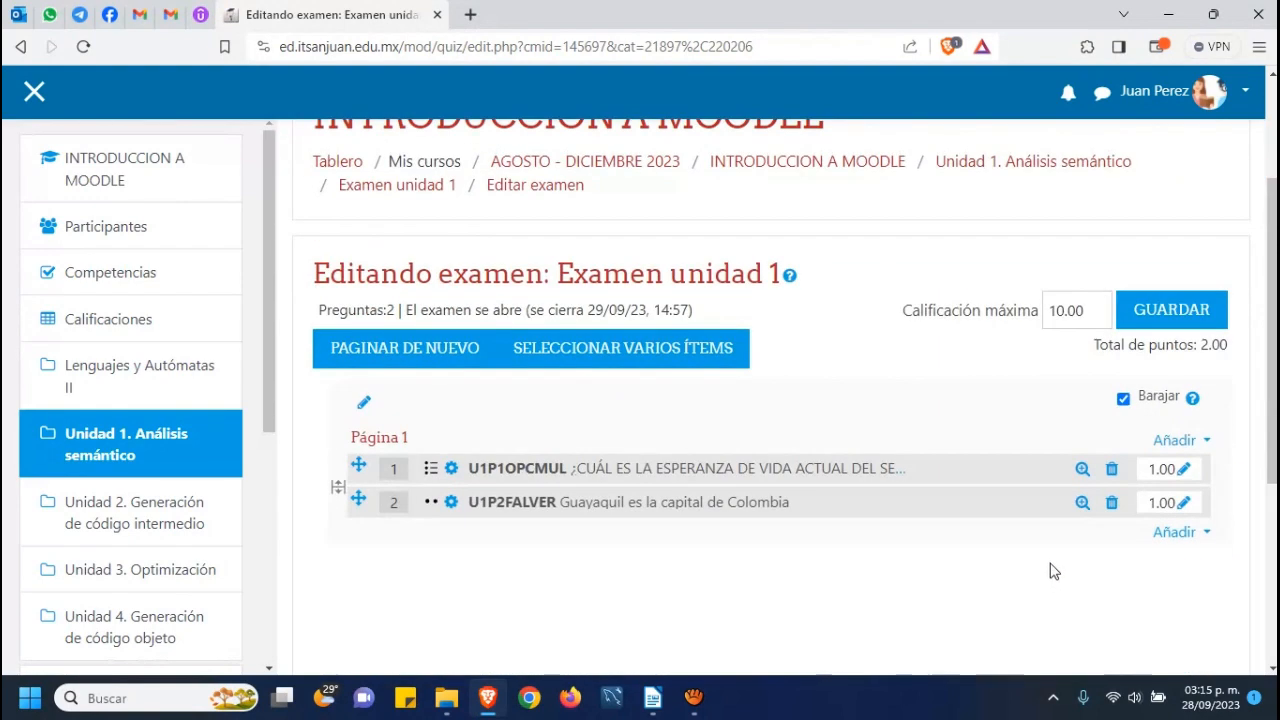
pyautogui.click(1172, 534)
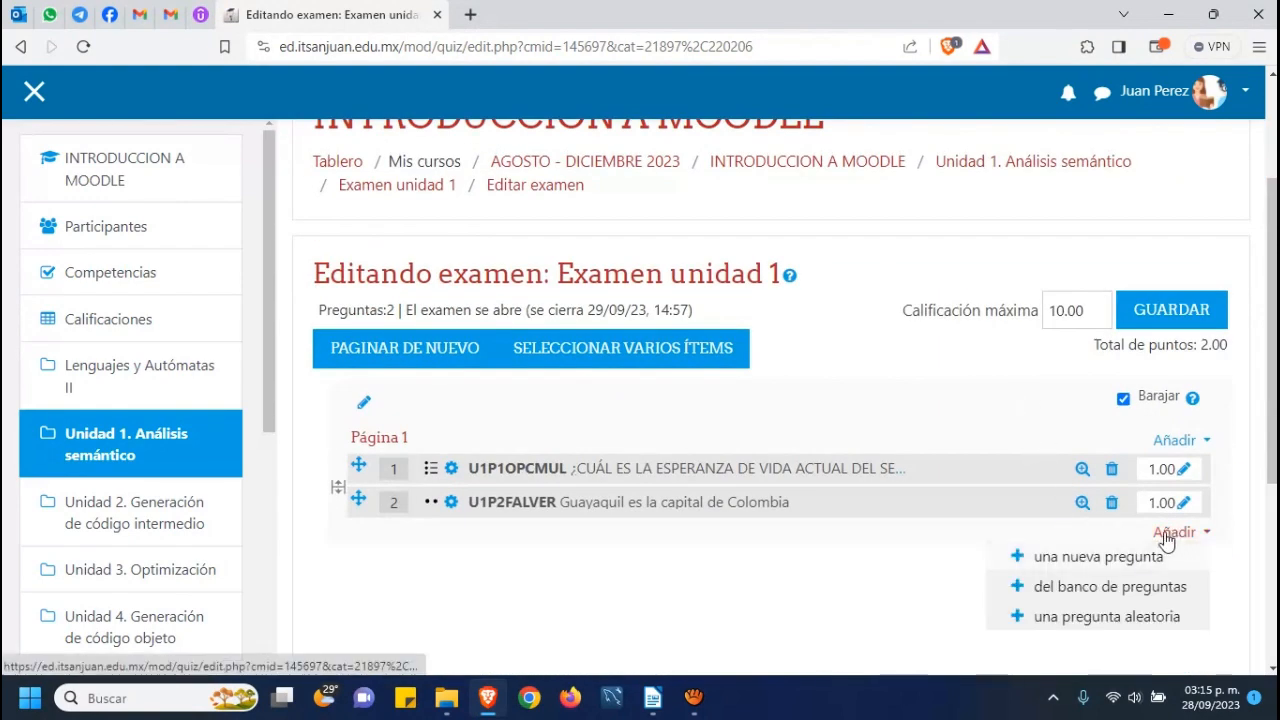
pyautogui.click(1092, 557)
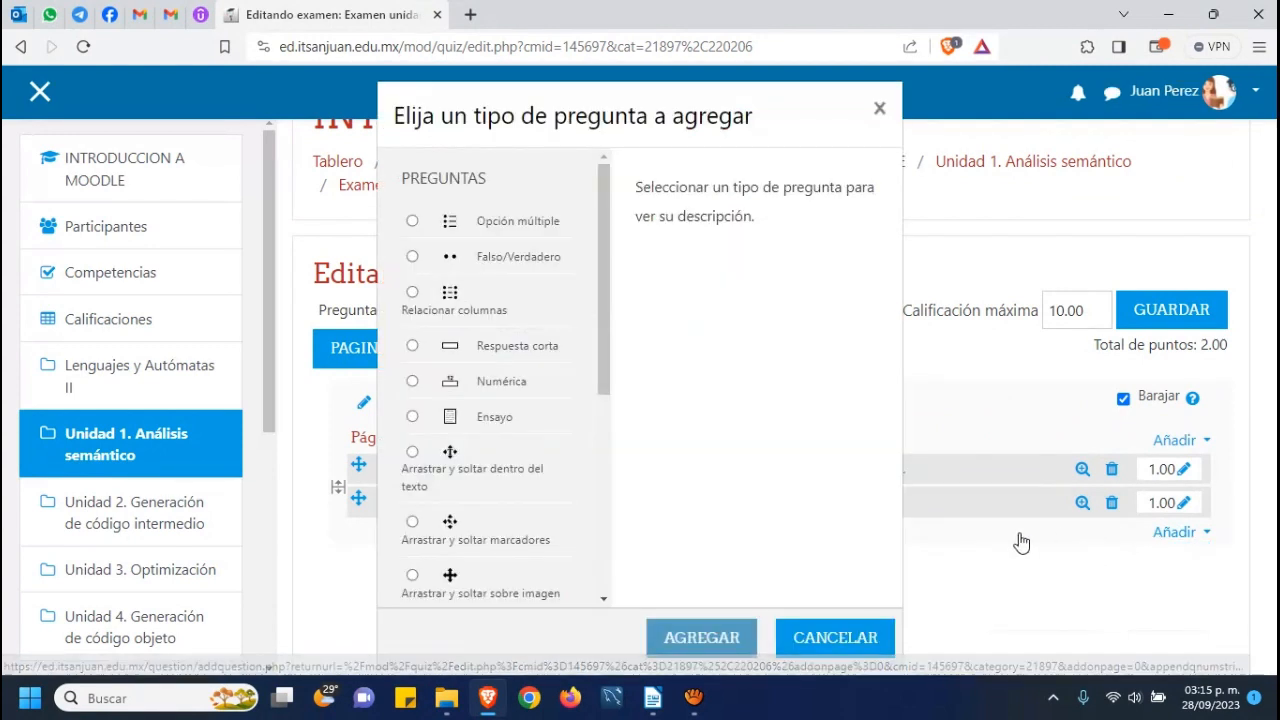
pyautogui.click(450, 297)
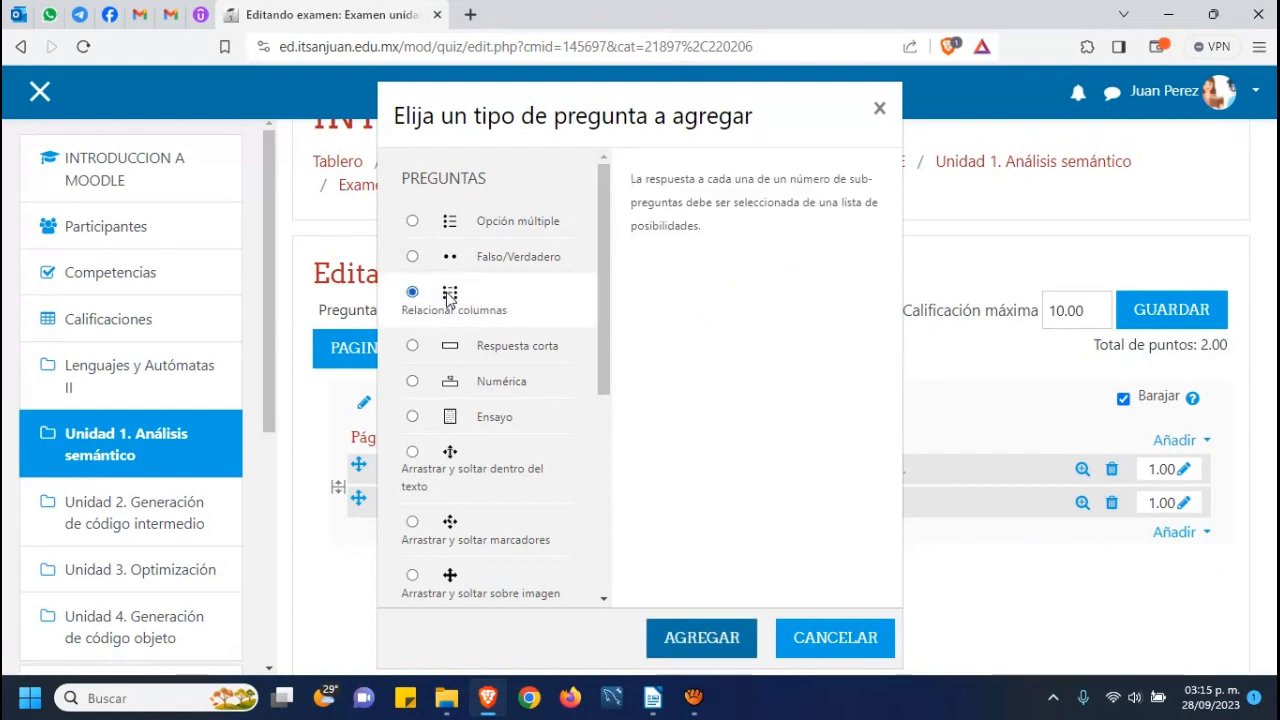
pyautogui.click(700, 636)
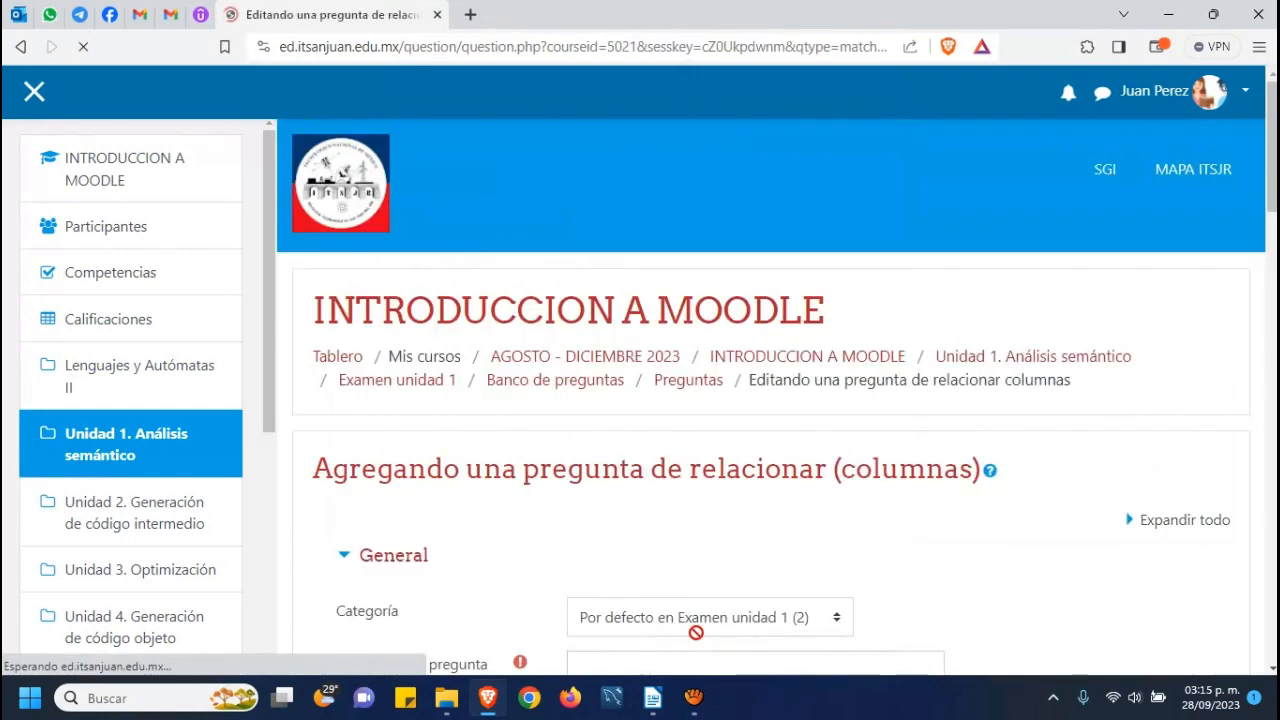
# Step: Name the matching question U1P3RELCOL
pyautogui.scroll(-2, 696, 632)
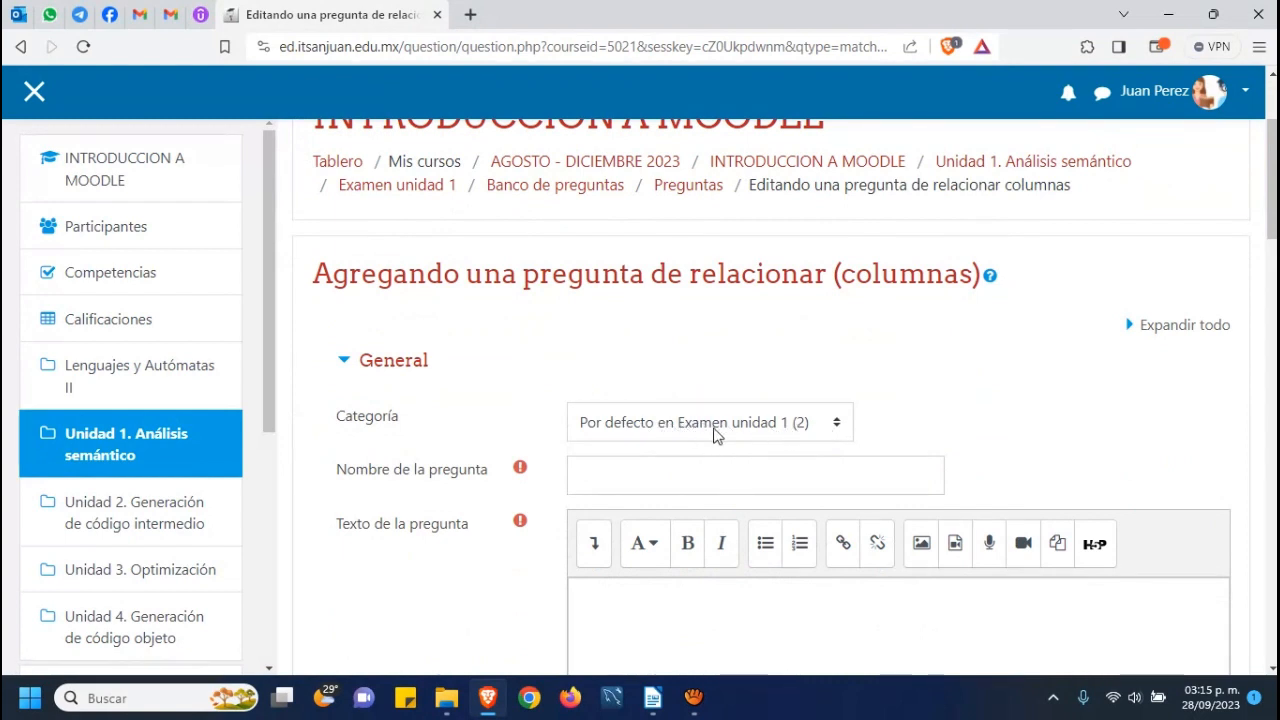
pyautogui.click(604, 476)
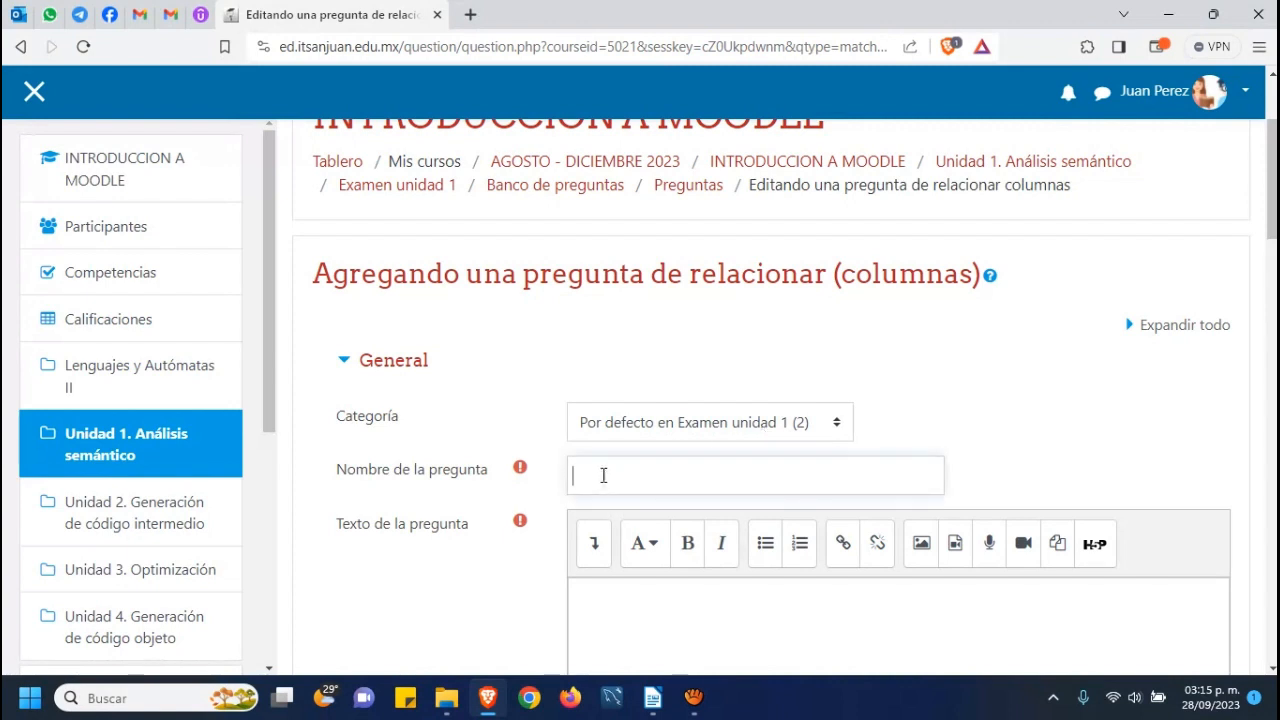
pyautogui.write('U1P3RELCOL')
# Step: Enter "Seleccione la respuesta correcta a la pregunta planteada" as the question text and go to the Respuestas section
pyautogui.scroll(-2, 666, 651)
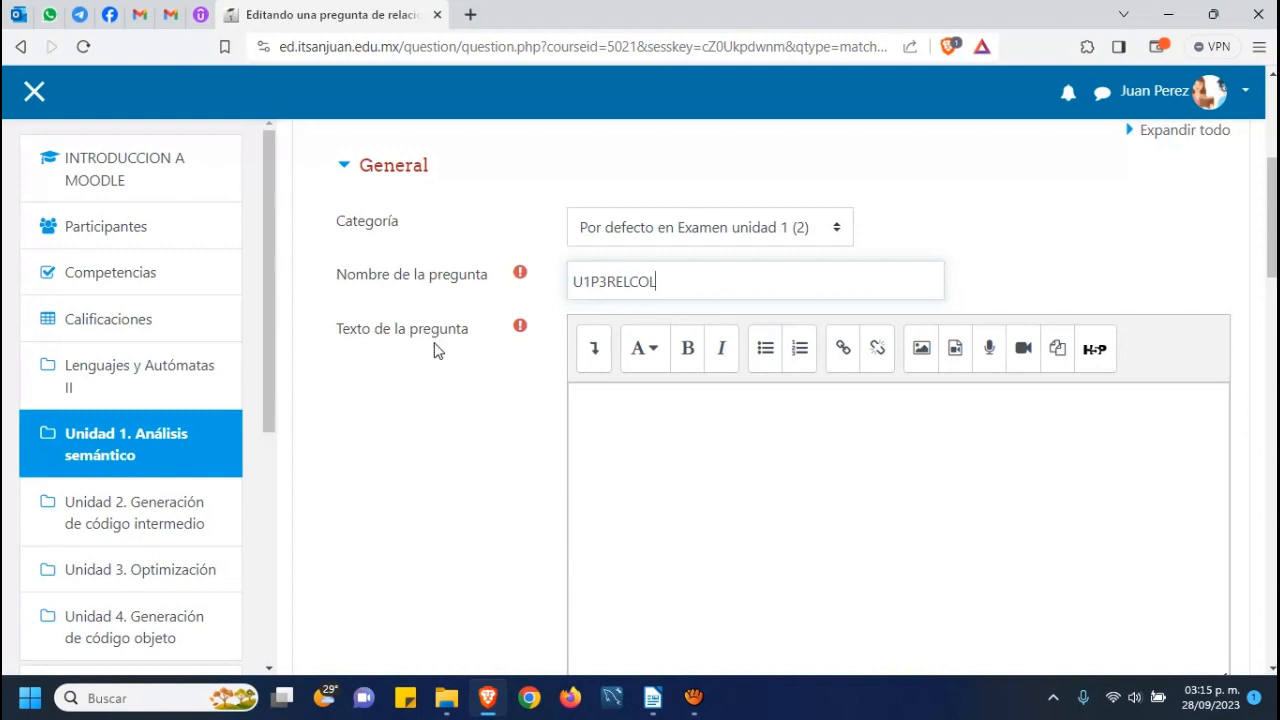
pyautogui.click(606, 406)
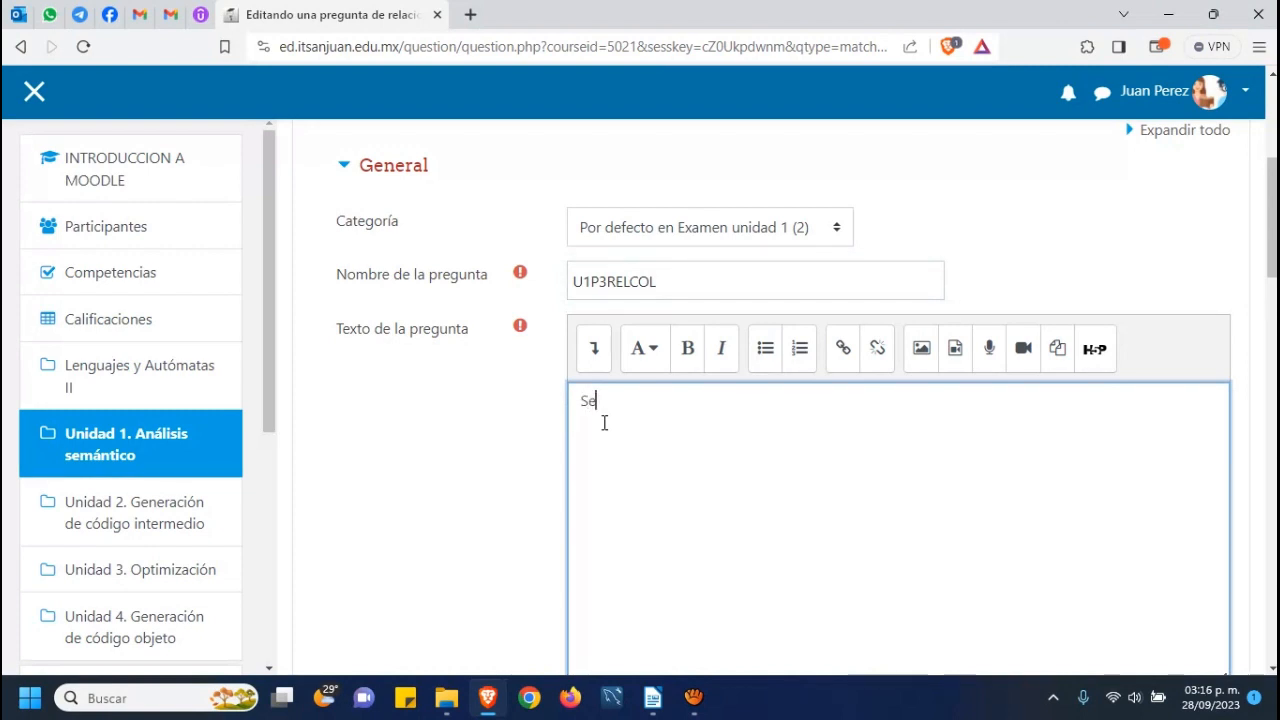
pyautogui.write('Seleccione la resapuesta corre')
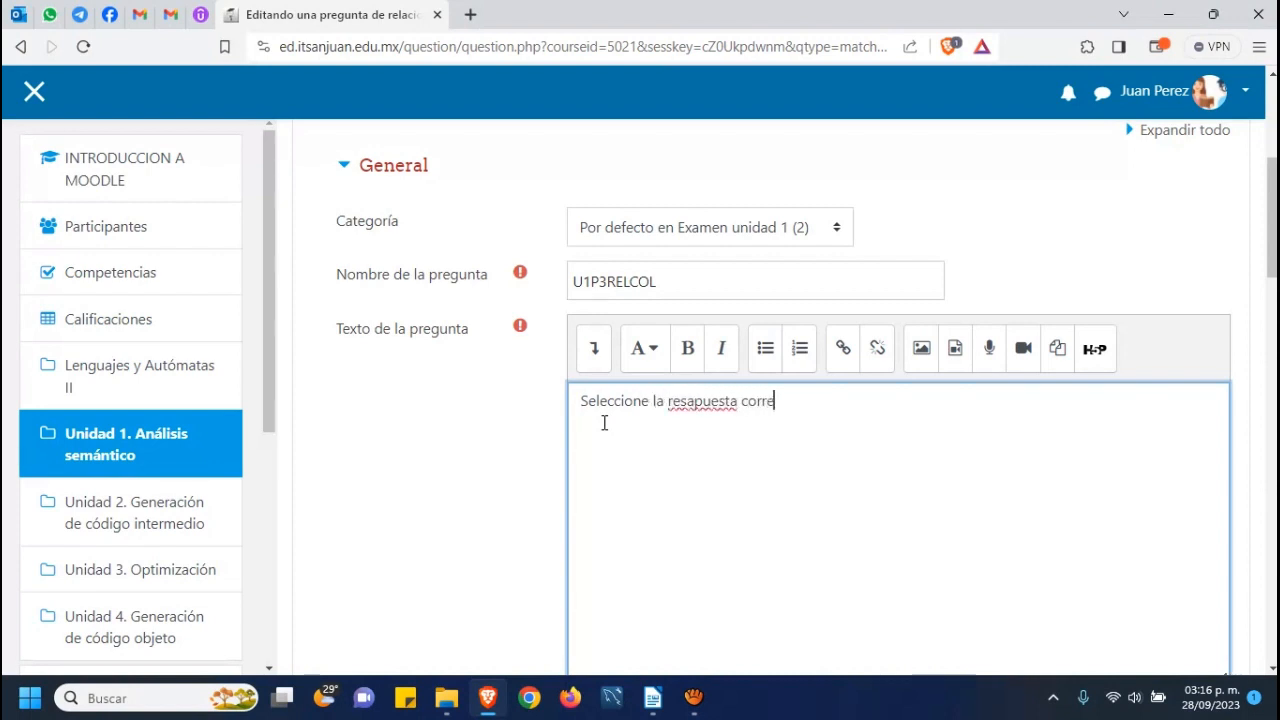
pyautogui.write('cta a la pregu')
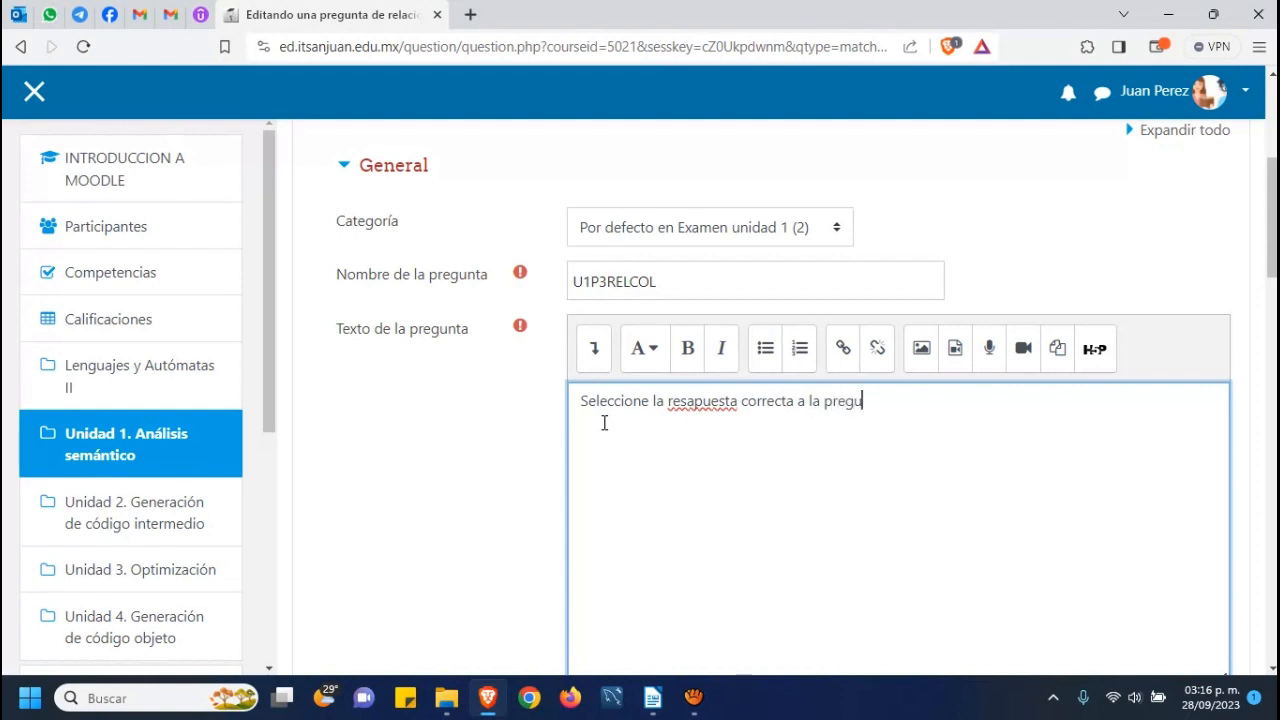
pyautogui.write('nta plantead')
pyautogui.click(690, 401)
pyautogui.press('BackSpace')
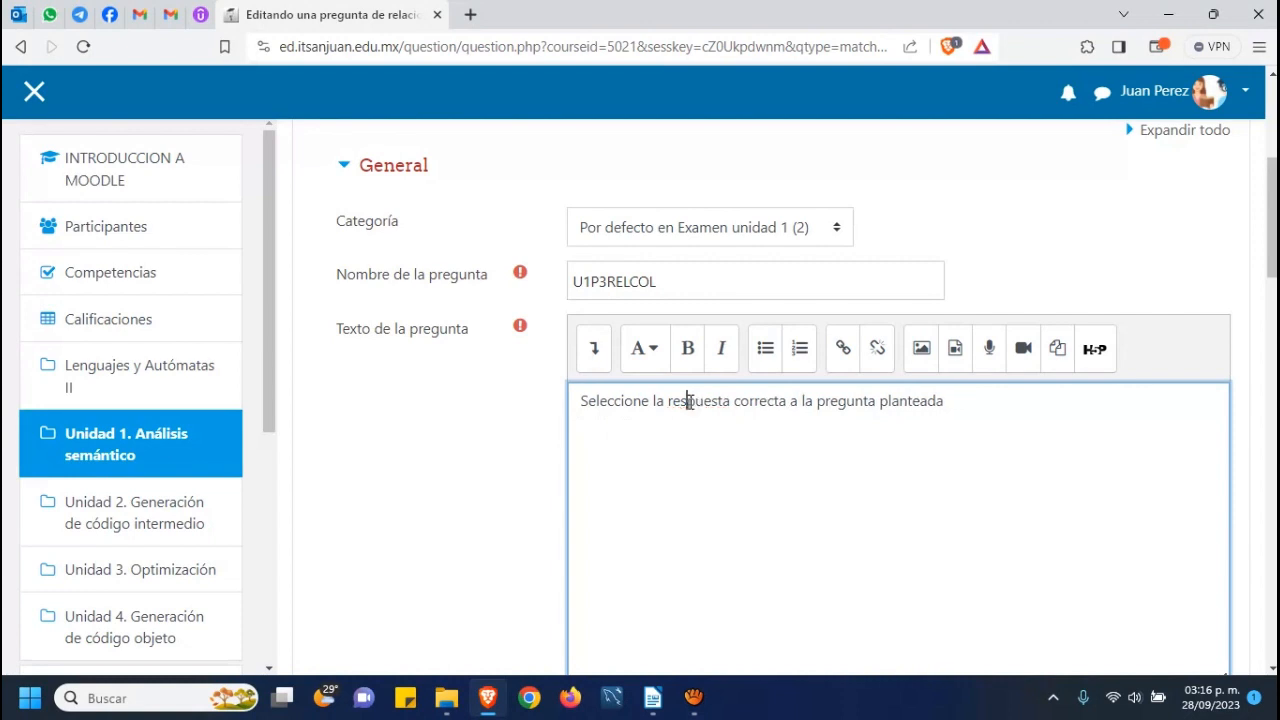
pyautogui.scroll(-6, 991, 405)
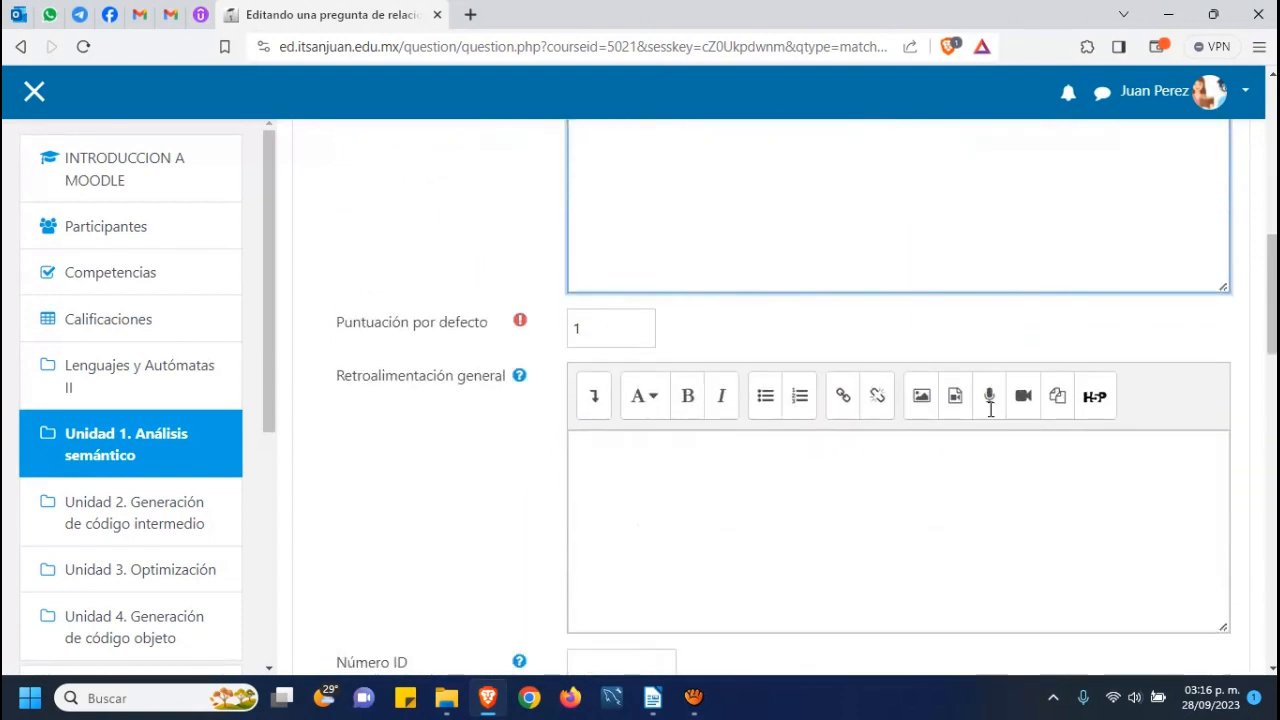
pyautogui.scroll(-2, 965, 425)
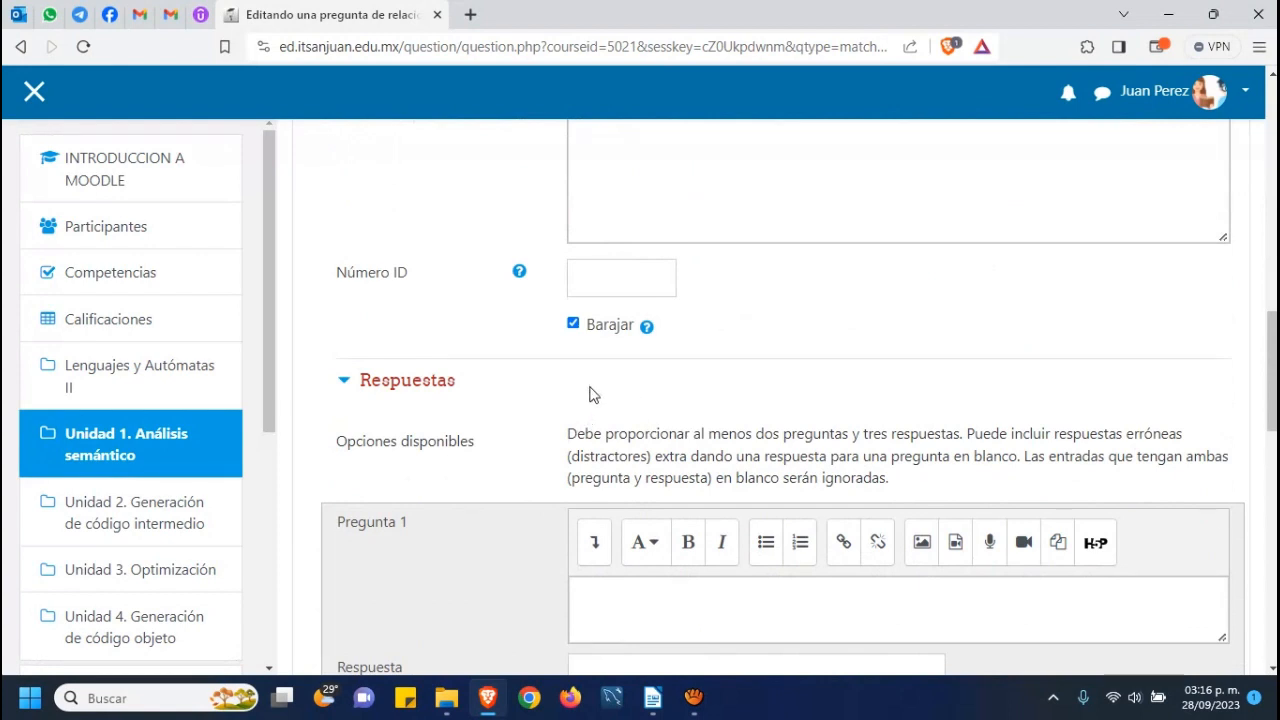
# Step: Copy "¿Cuántos animales entraron al Arca de Noé?" from the LibreOffice Writer document into Pregunta 1 and set its answer to "2 de cada especie"
pyautogui.scroll(-2, 590, 394)
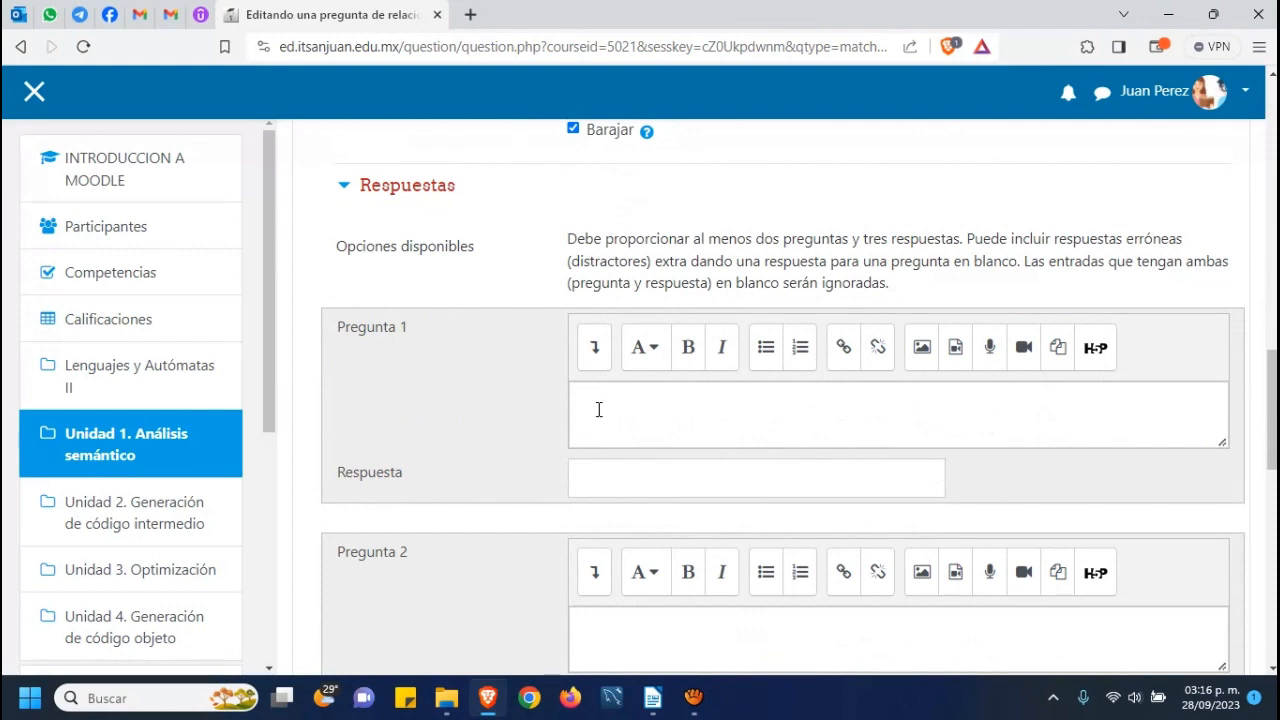
pyautogui.hotkey('alt', 'Tab')
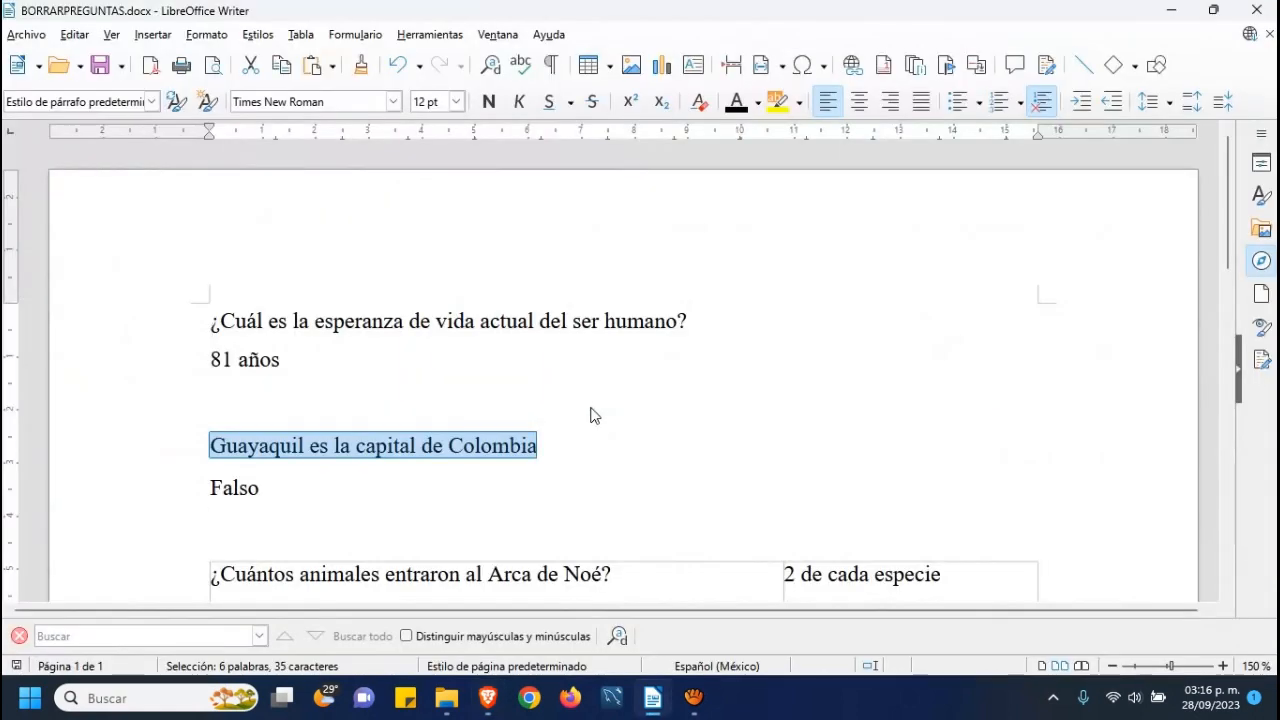
pyautogui.scroll(-2, 591, 414)
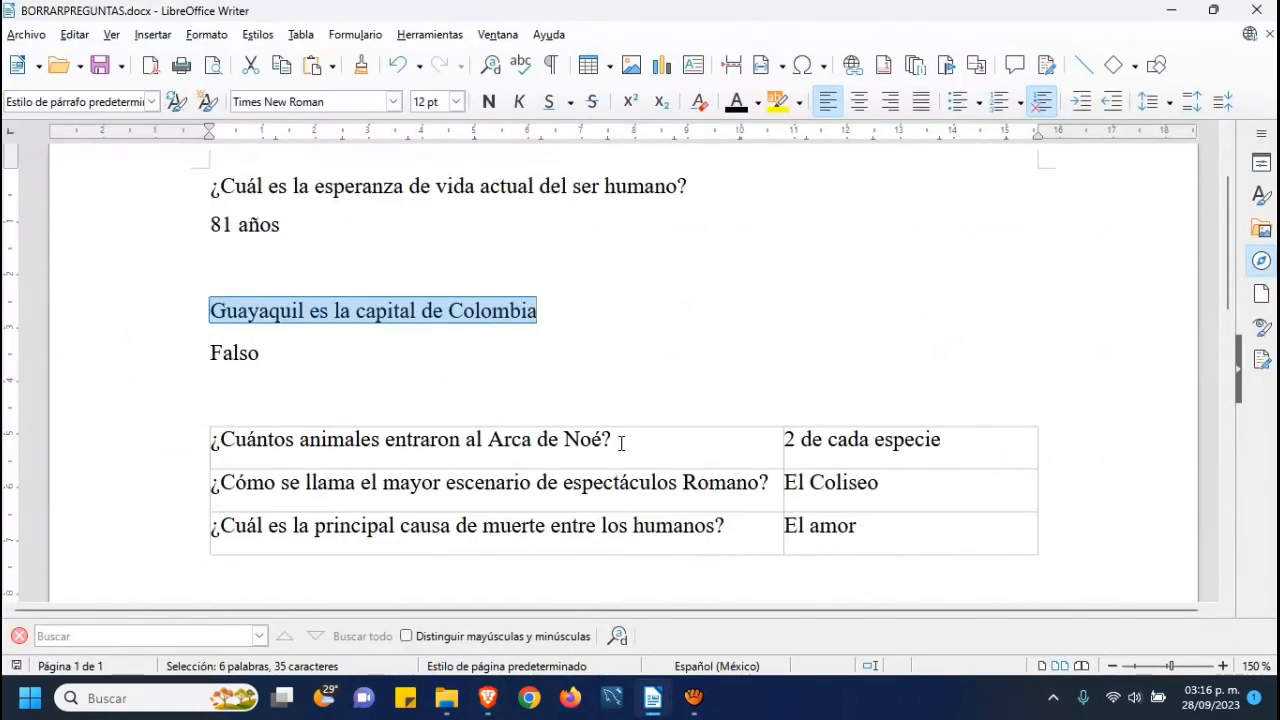
pyautogui.moveTo(621, 443); pyautogui.dragTo(184, 443)
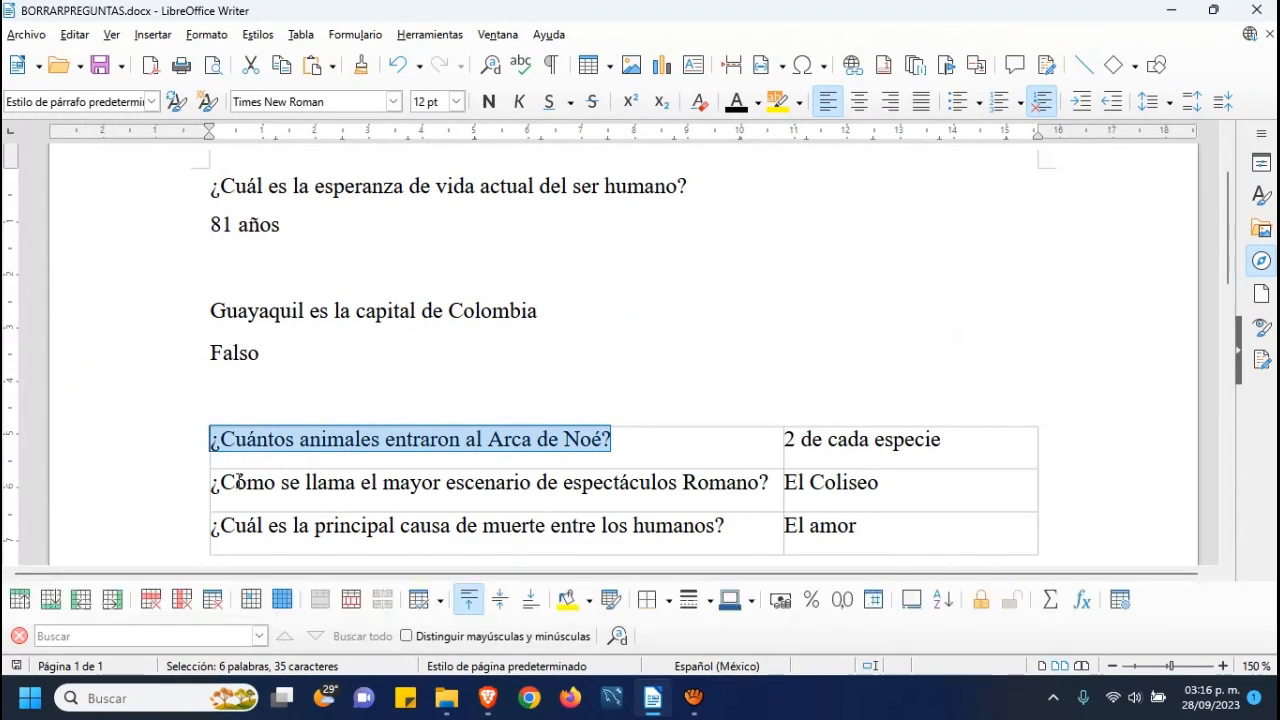
pyautogui.hotkey('ctrl', 'c')
pyautogui.hotkey('alt', 'Tab')
pyautogui.click(607, 418)
pyautogui.hotkey('ctrl', 'v')
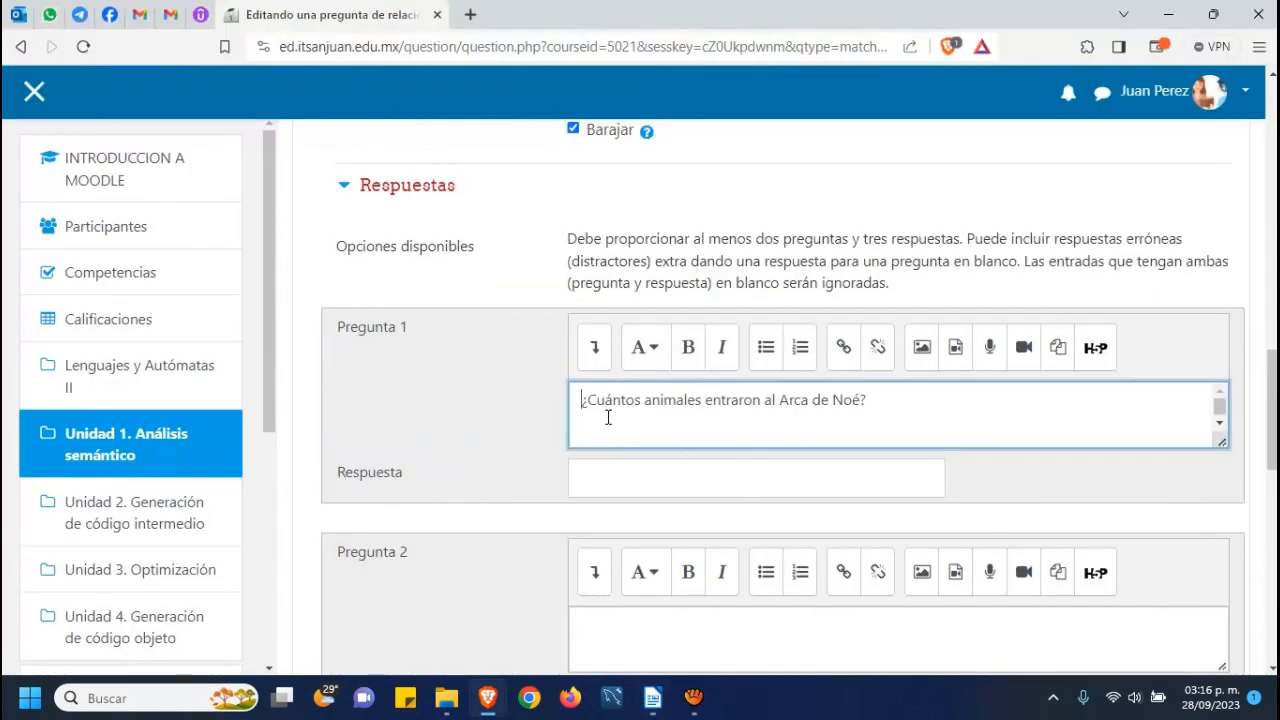
pyautogui.click(640, 480)
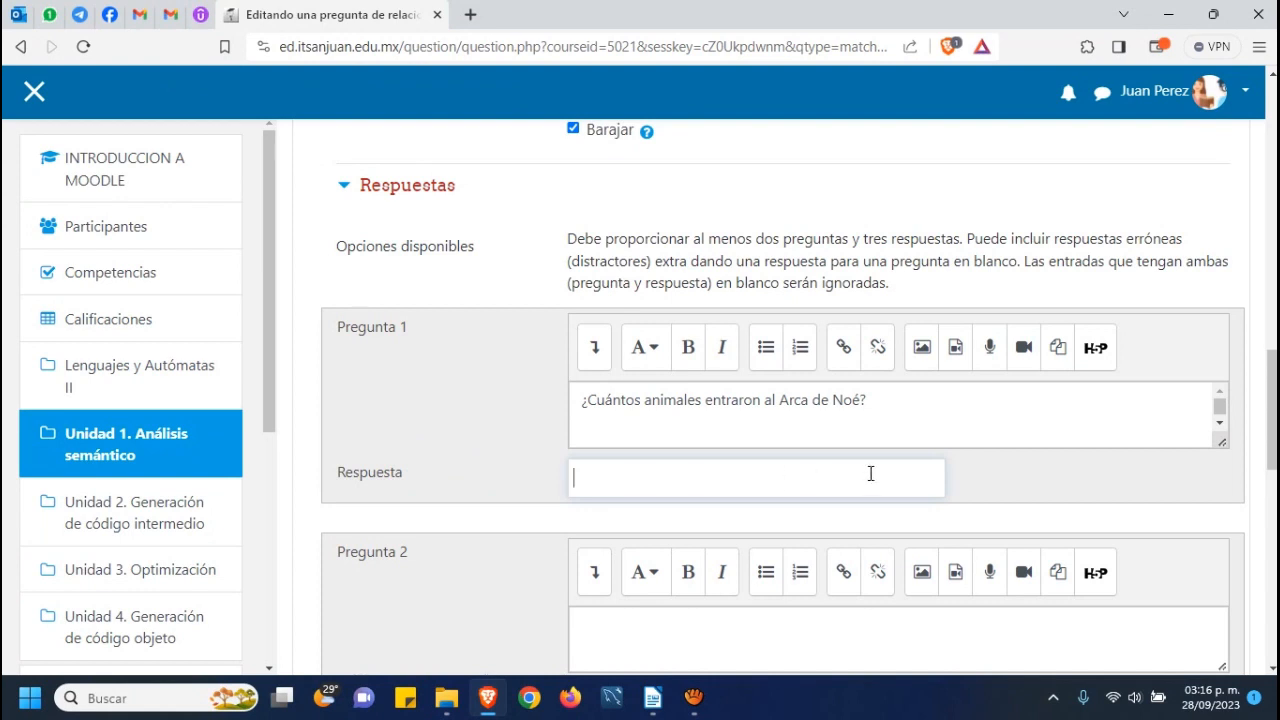
pyautogui.write('2 de cada especie')
# Step: Copy "¿Cómo se llama el mayor escenario de espectáculos Romano?" from the Writer document into the Pregunta 2 text
pyautogui.scroll(-2, 855, 457)
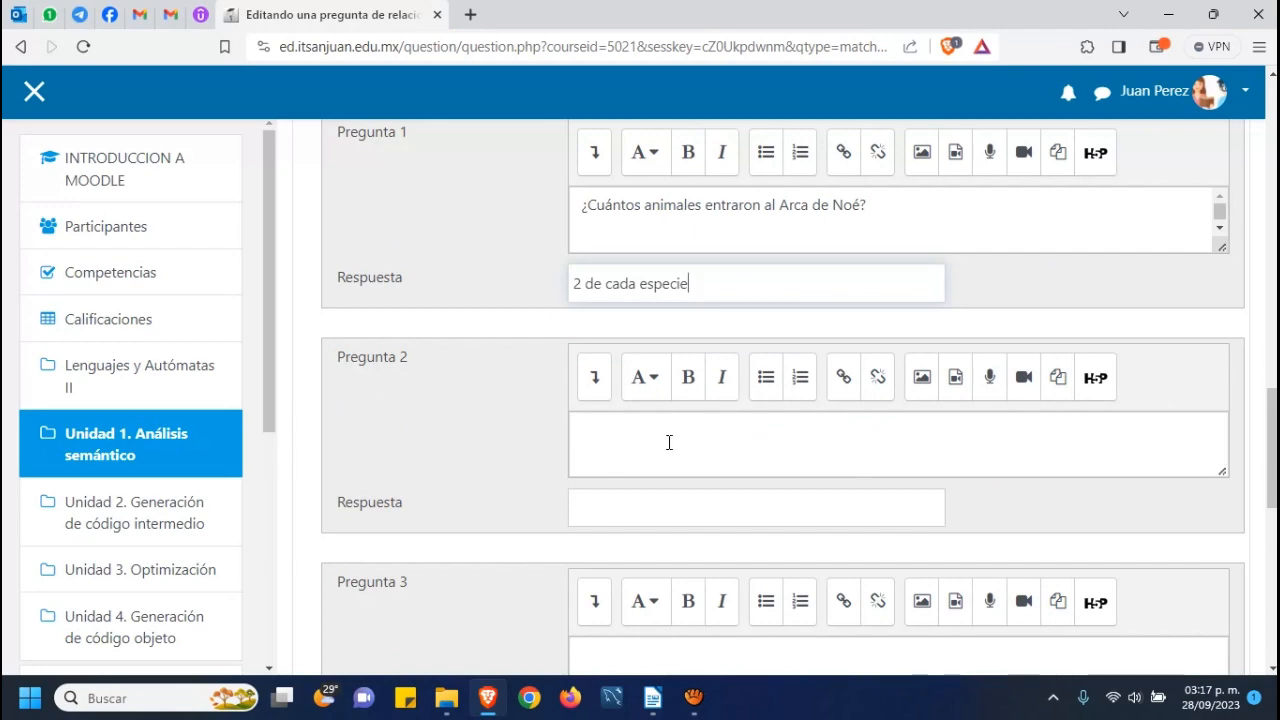
pyautogui.hotkey('alt', 'Tab')
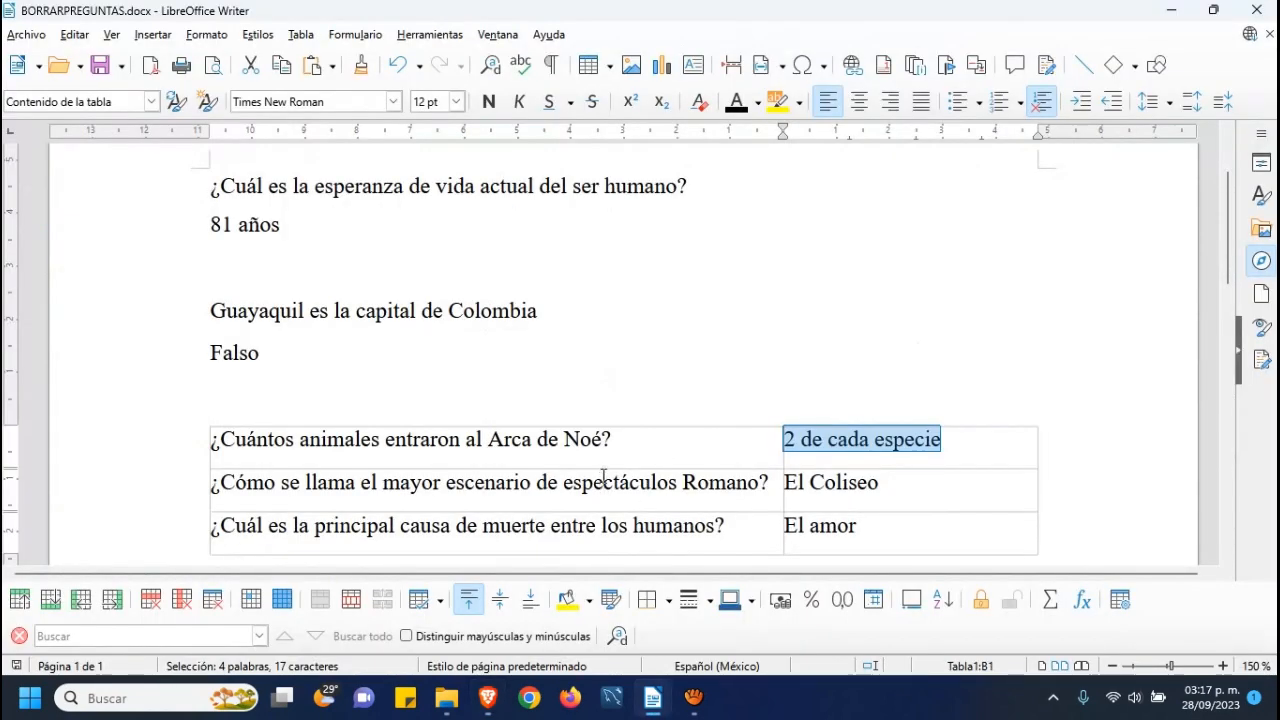
pyautogui.press('Tab')
pyautogui.hotkey('shift', 'End')
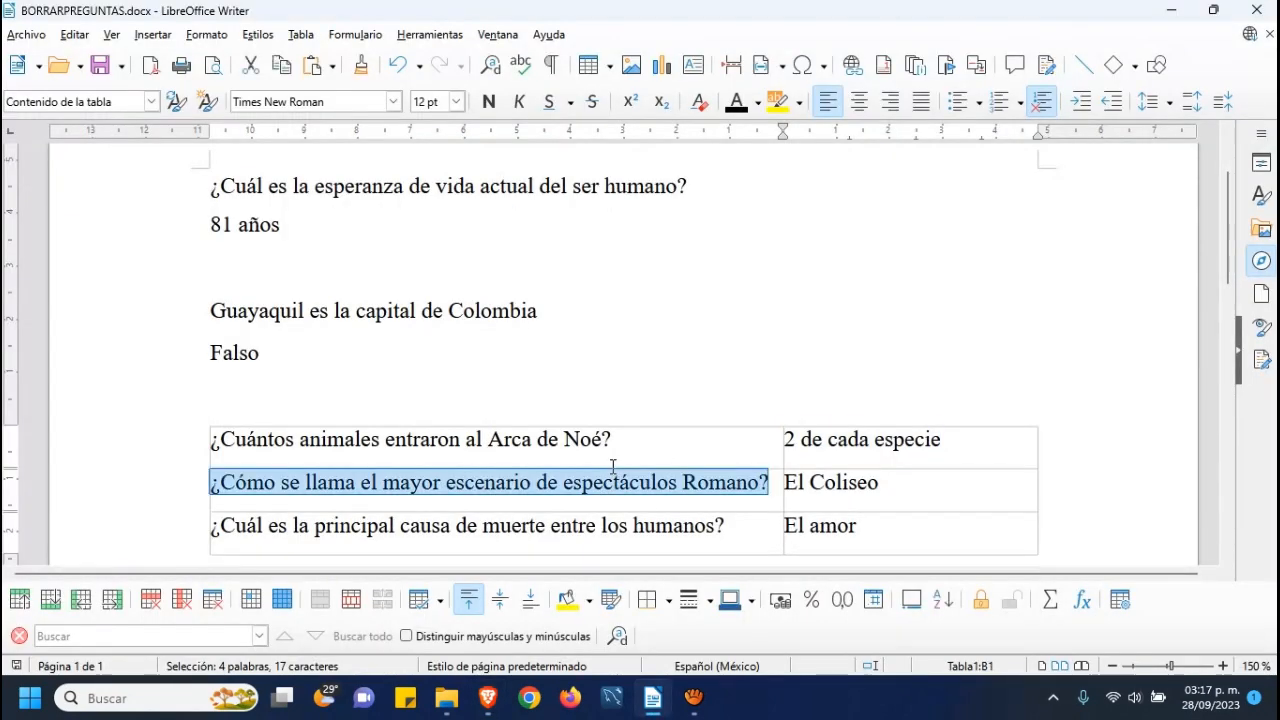
pyautogui.hotkey('ctrl', 'c')
pyautogui.hotkey('alt', 'Tab')
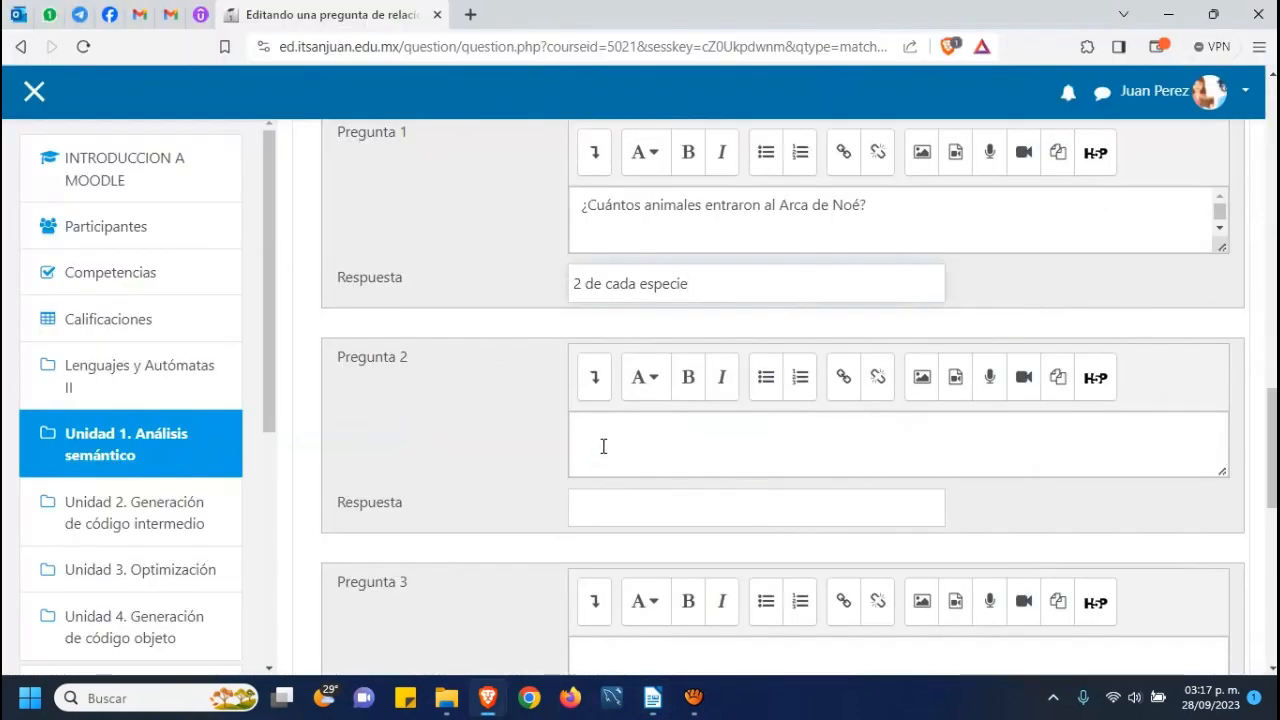
pyautogui.click(603, 443)
pyautogui.hotkey('ctrl', 'v')
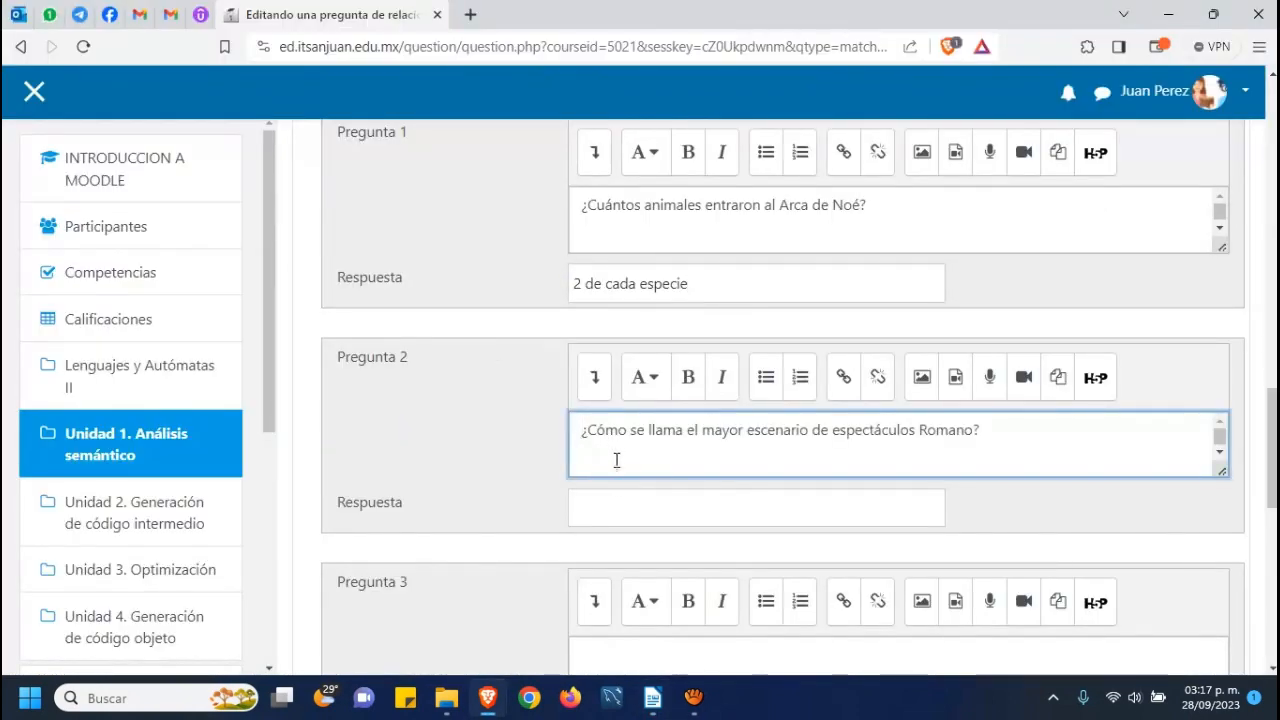
# Step: Copy "El Coliseo" from the Writer document's table into the Respuesta of Pregunta 2
pyautogui.hotkey('alt', 'Tab')
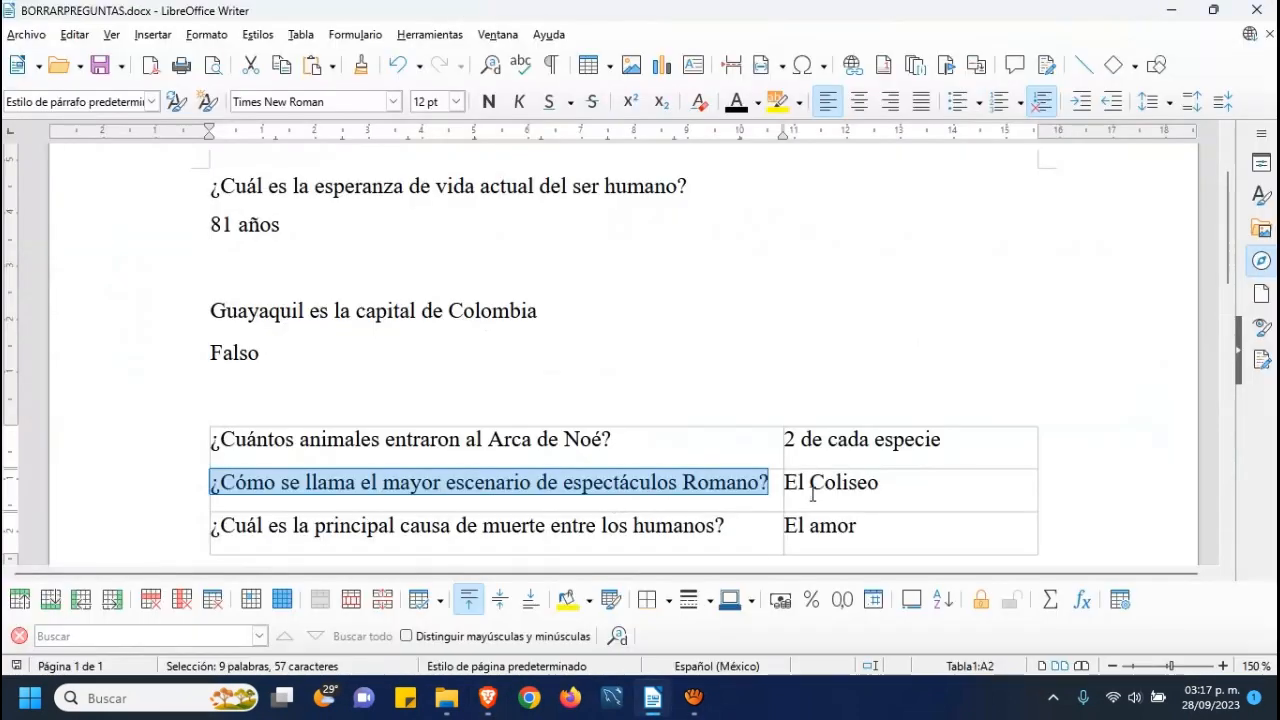
pyautogui.click(897, 482)
pyautogui.hotkey('shift', 'Home')
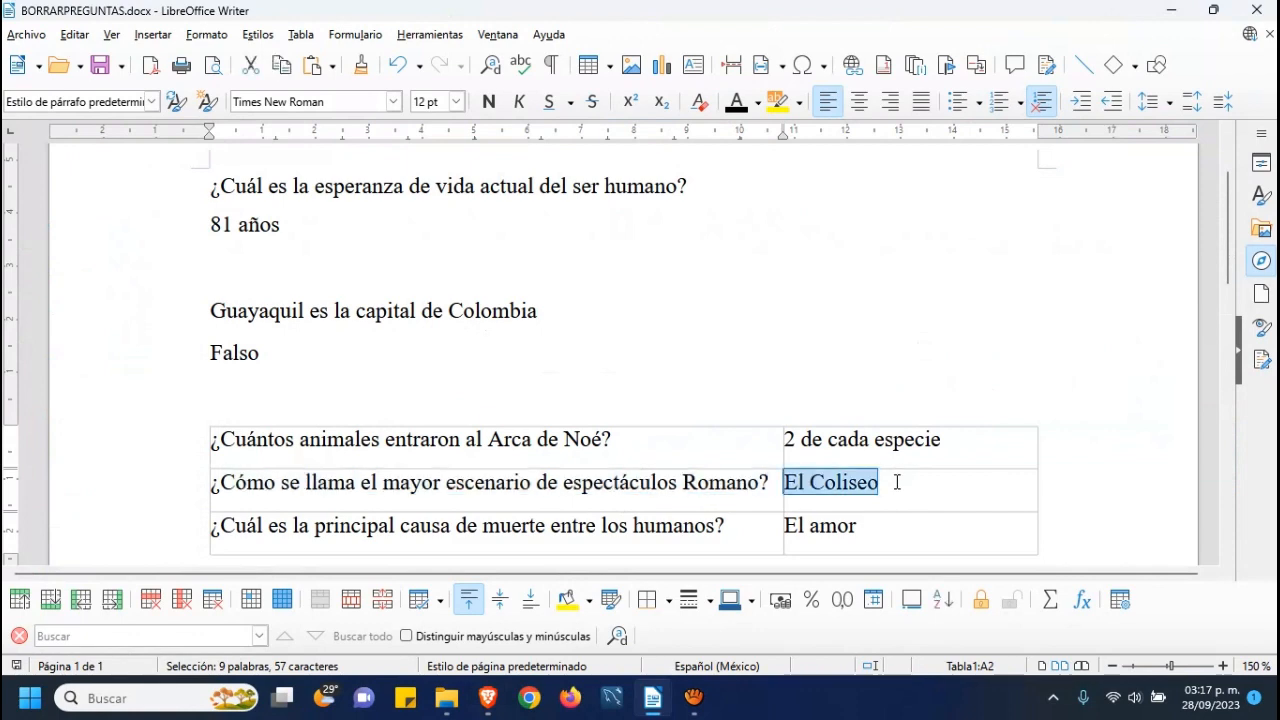
pyautogui.hotkey('ctrl', 'c')
pyautogui.hotkey('alt', 'Tab')
pyautogui.click(685, 518)
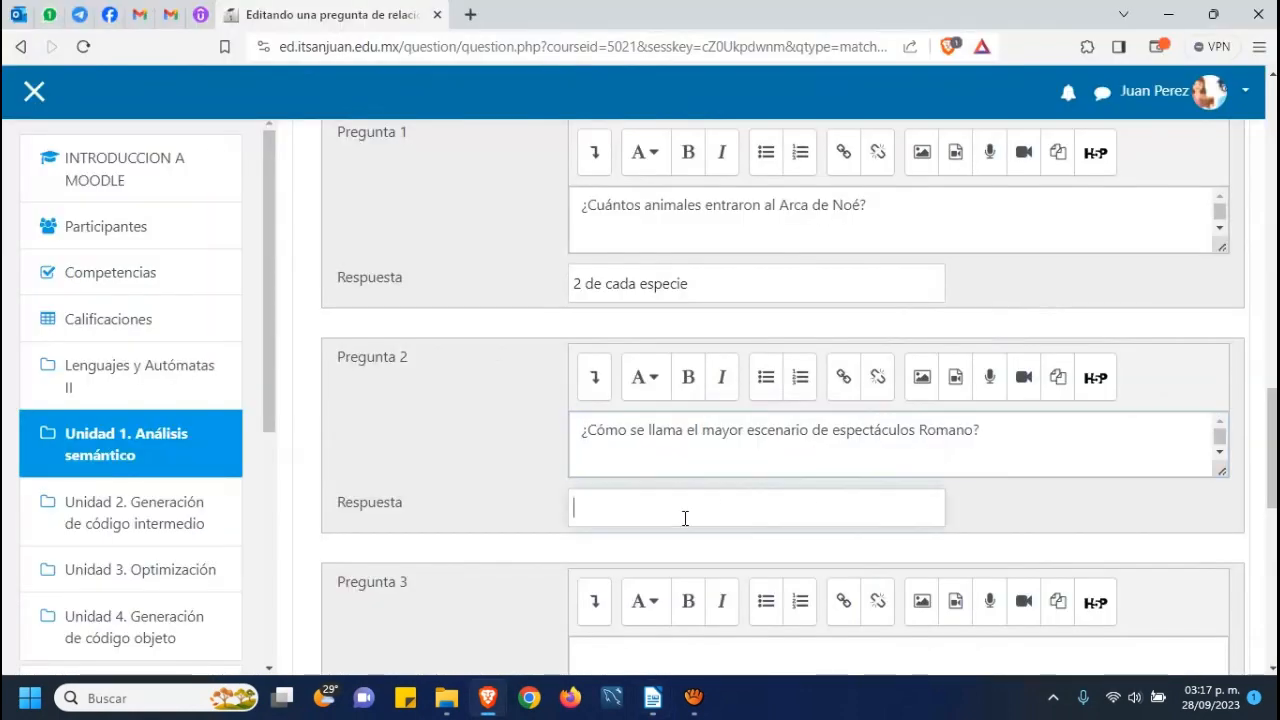
pyautogui.hotkey('ctrl', 'v')
# Step: Copy "¿Cuál es la principal causa de muerte entre los humanos?" from the Writer document into the Pregunta 3 text
pyautogui.scroll(-2, 684, 517)
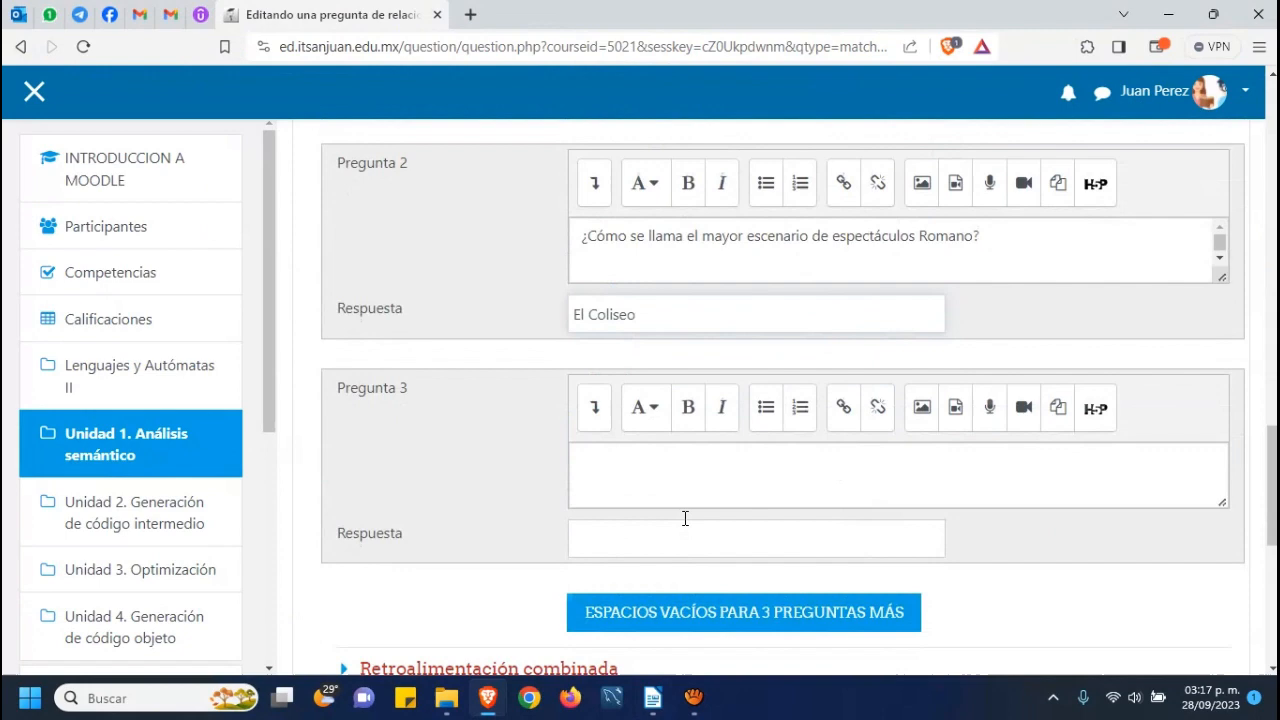
pyautogui.click(633, 481)
pyautogui.hotkey('alt', 'Tab')
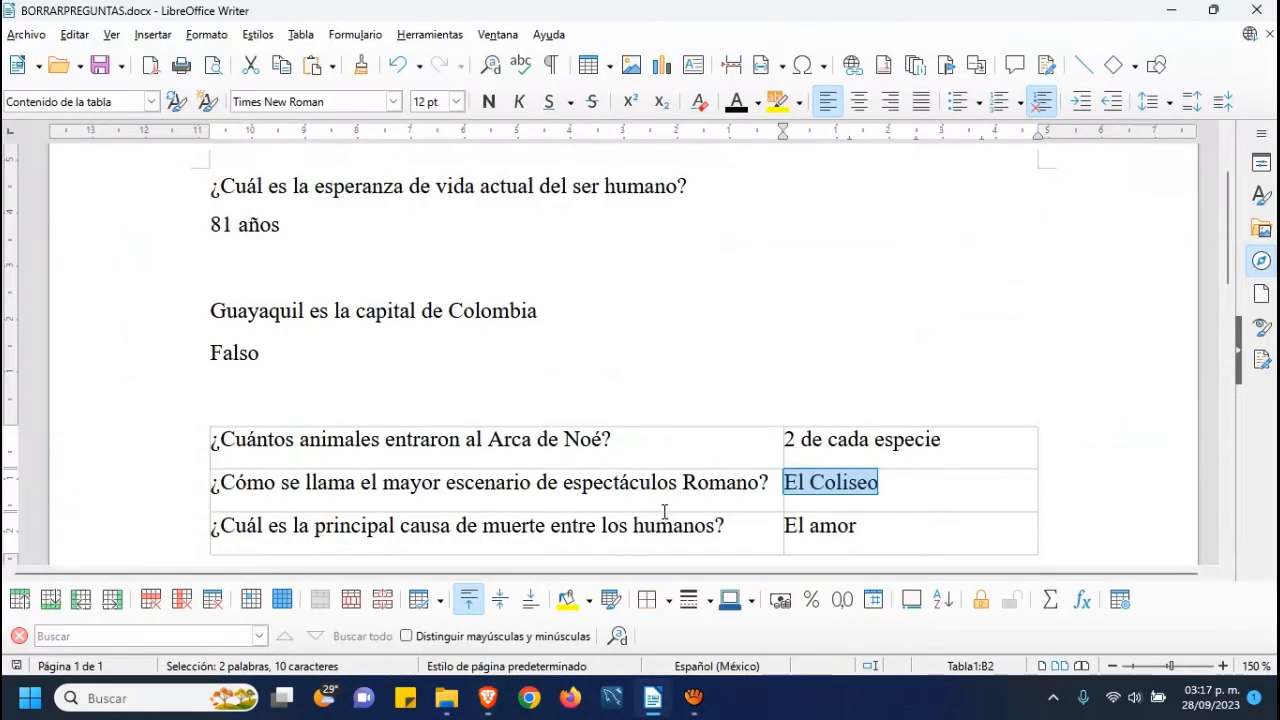
pyautogui.tripleClick(543, 527)
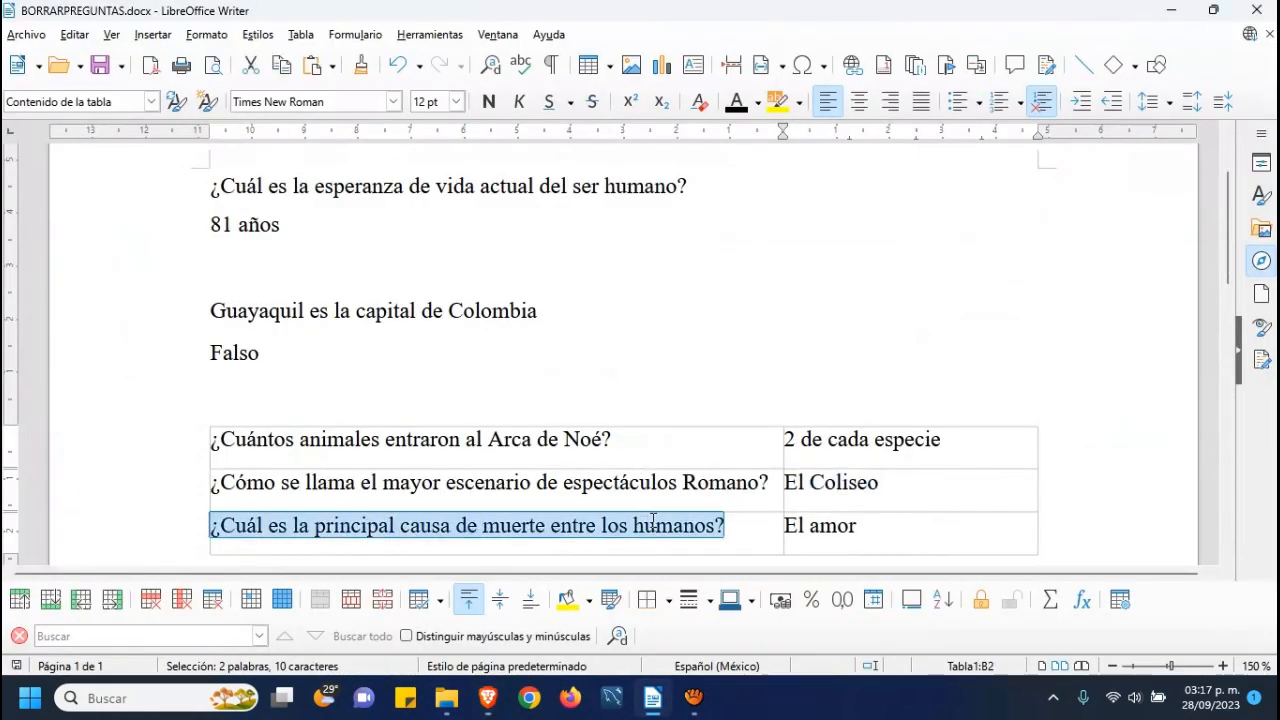
pyautogui.hotkey('ctrl', 'c')
pyautogui.hotkey('alt', 'Tab')
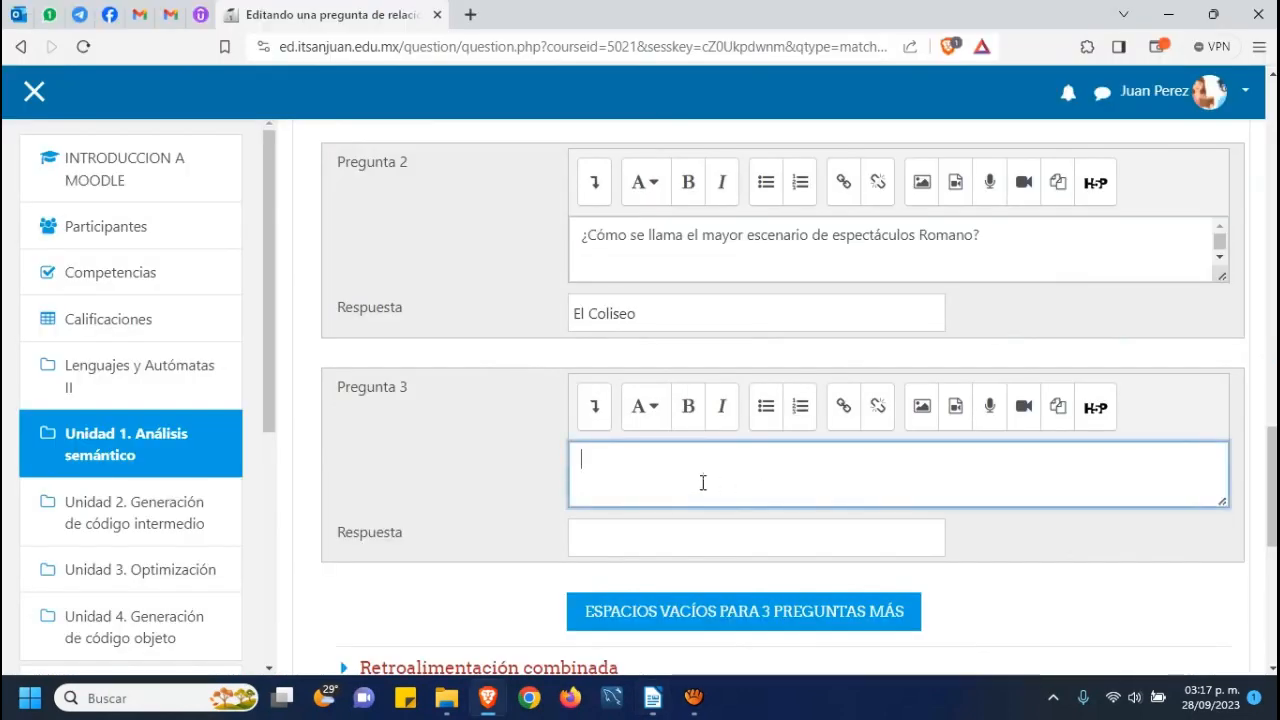
pyautogui.hotkey('ctrl', 'v')
# Step: Copy "El amor" from the Writer document's table into the Respuesta of Pregunta 3
pyautogui.click(665, 541)
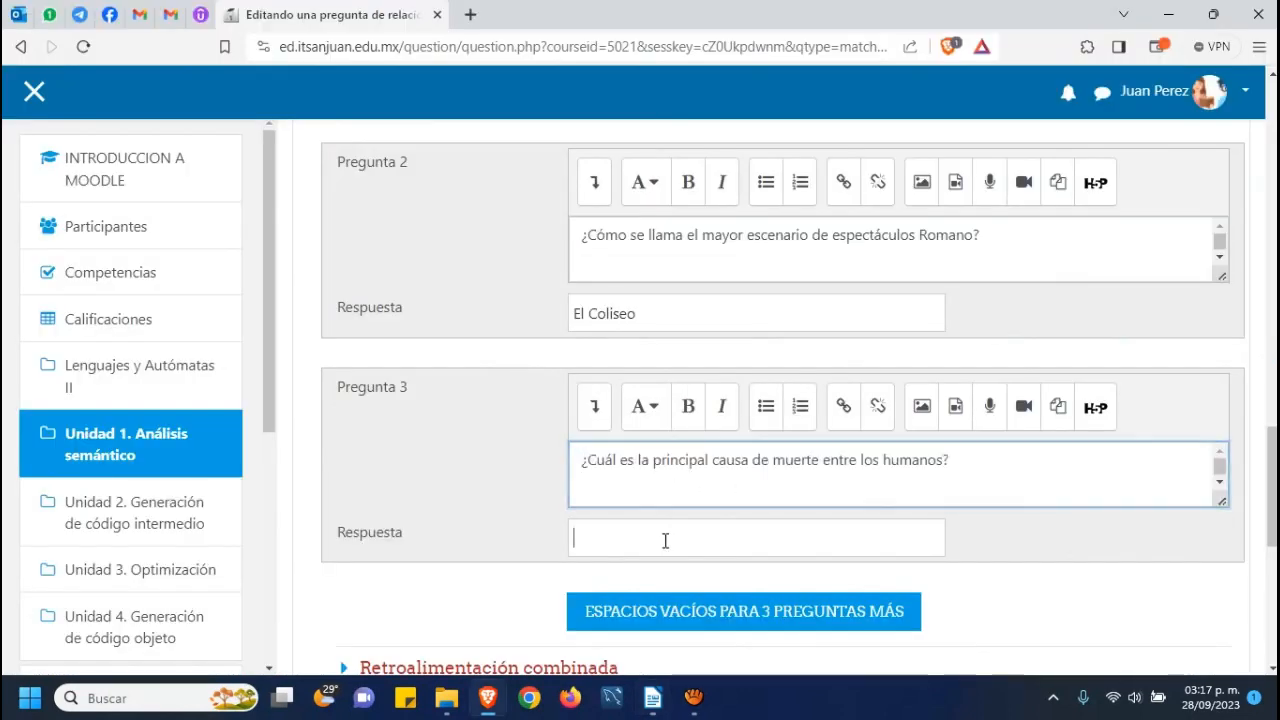
pyautogui.hotkey('alt', 'Tab')
pyautogui.click(874, 527)
pyautogui.moveTo(874, 526); pyautogui.dragTo(765, 526)
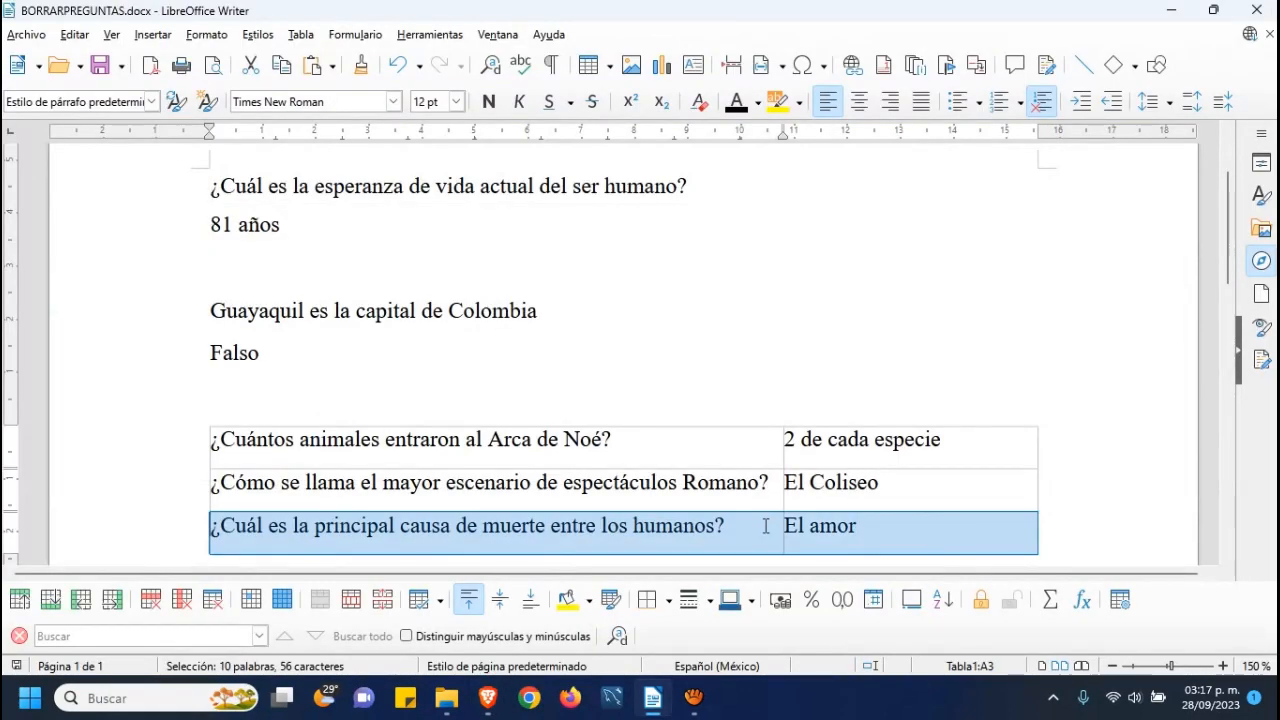
pyautogui.click(841, 535)
pyautogui.click(861, 531)
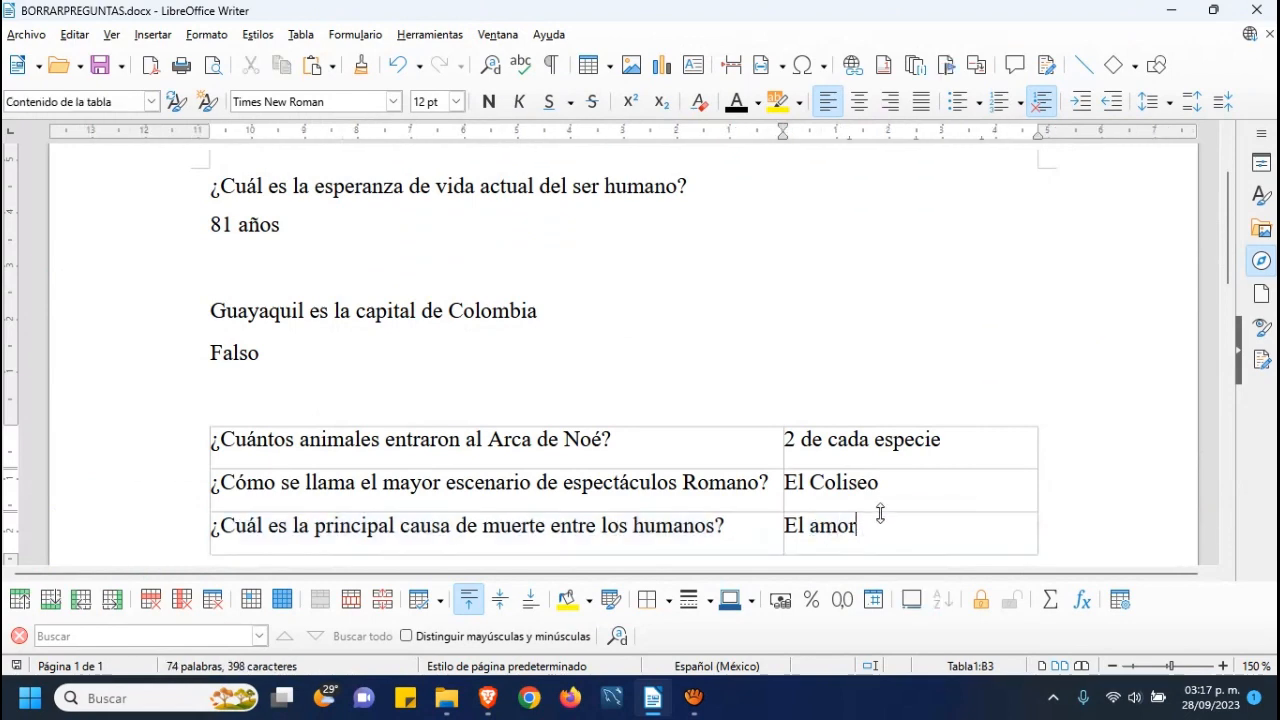
pyautogui.tripleClick(882, 513)
pyautogui.hotkey('ctrl', 'c')
pyautogui.hotkey('alt', 'Tab')
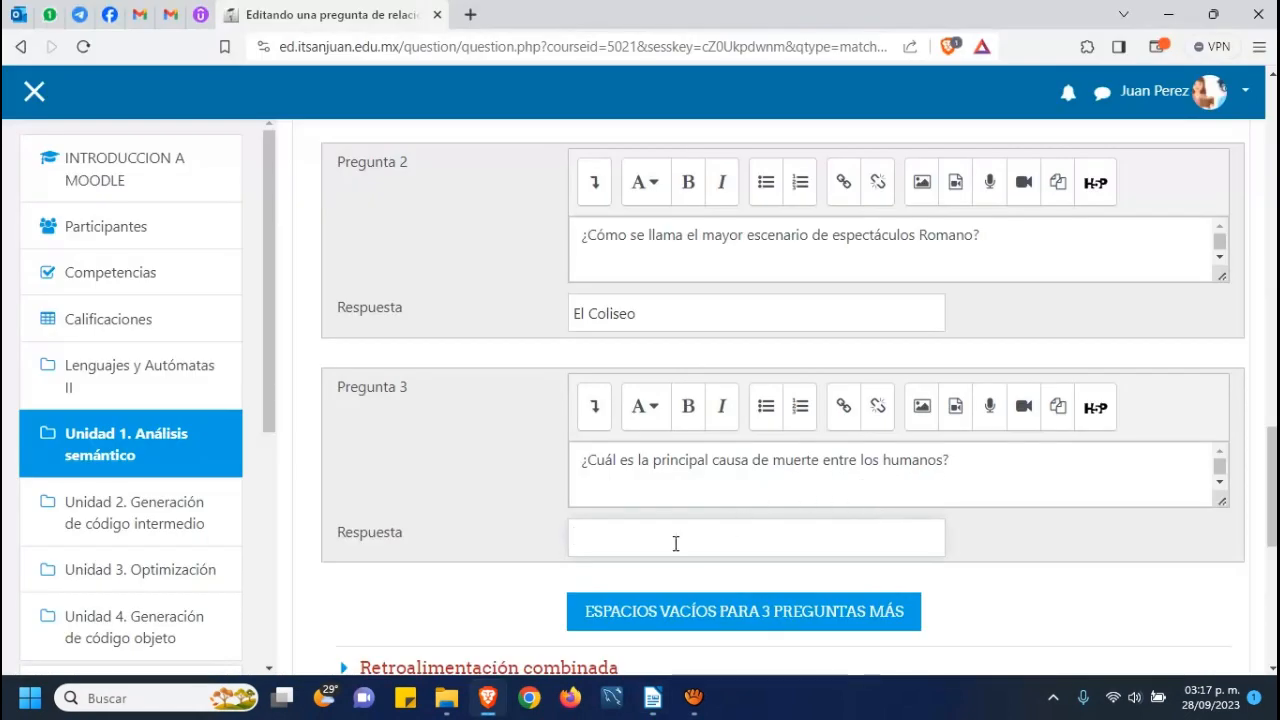
pyautogui.hotkey('ctrl', 'v')
# Step: Save the completed matching question and return to editing the exam
pyautogui.scroll(-1, 712, 540)
pyautogui.scroll(-1, 712, 540)
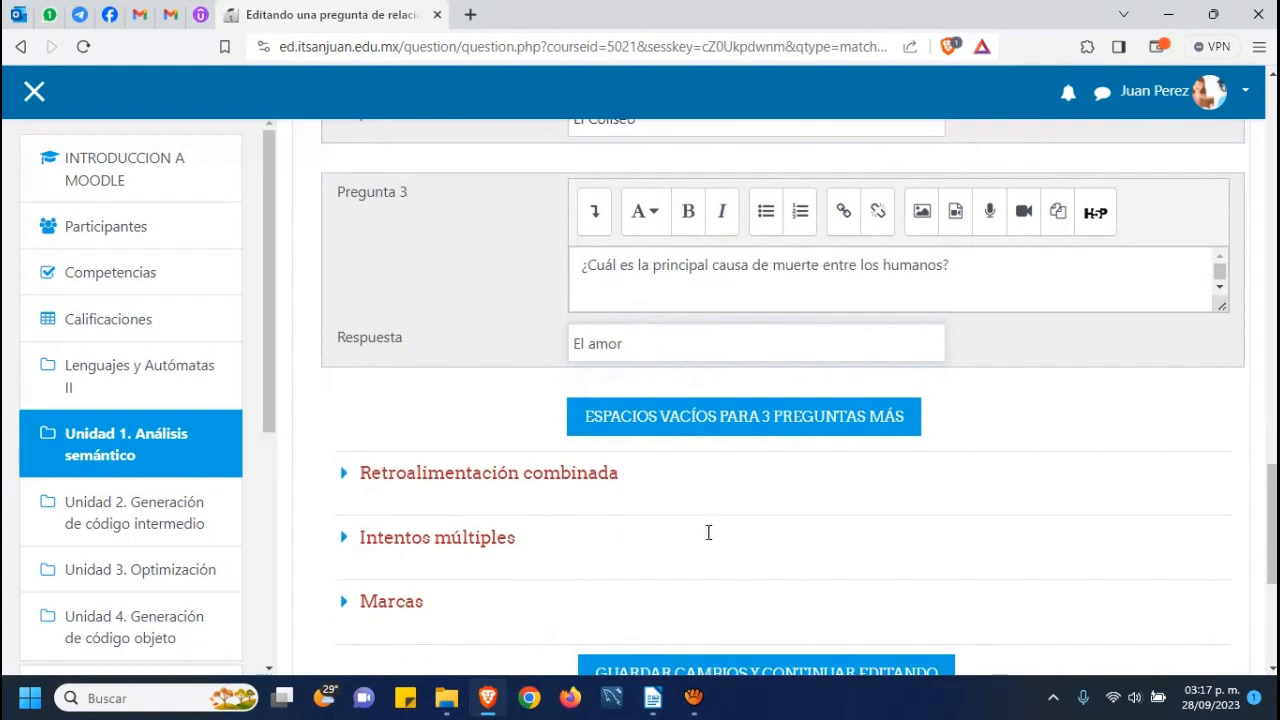
pyautogui.scroll(-2, 684, 491)
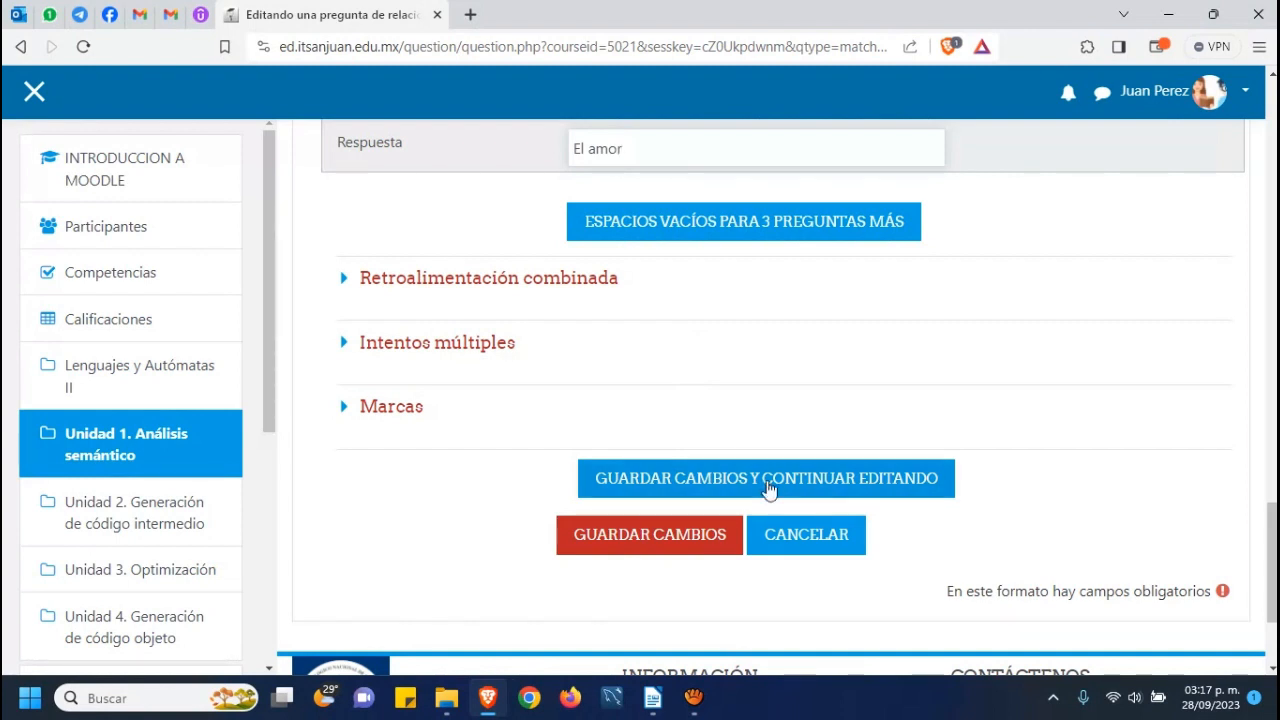
pyautogui.click(730, 545)
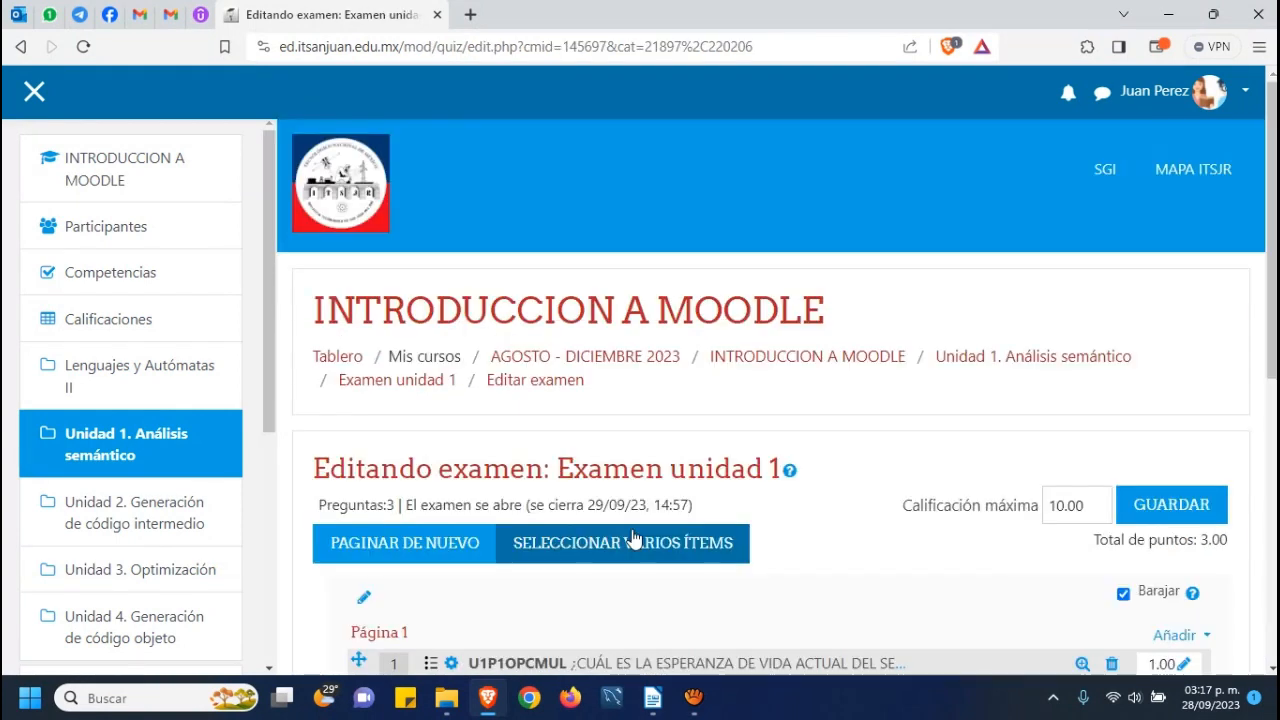
# Step: Add a new Numérica question after question 3 of the exam
pyautogui.scroll(-4, 632, 540)
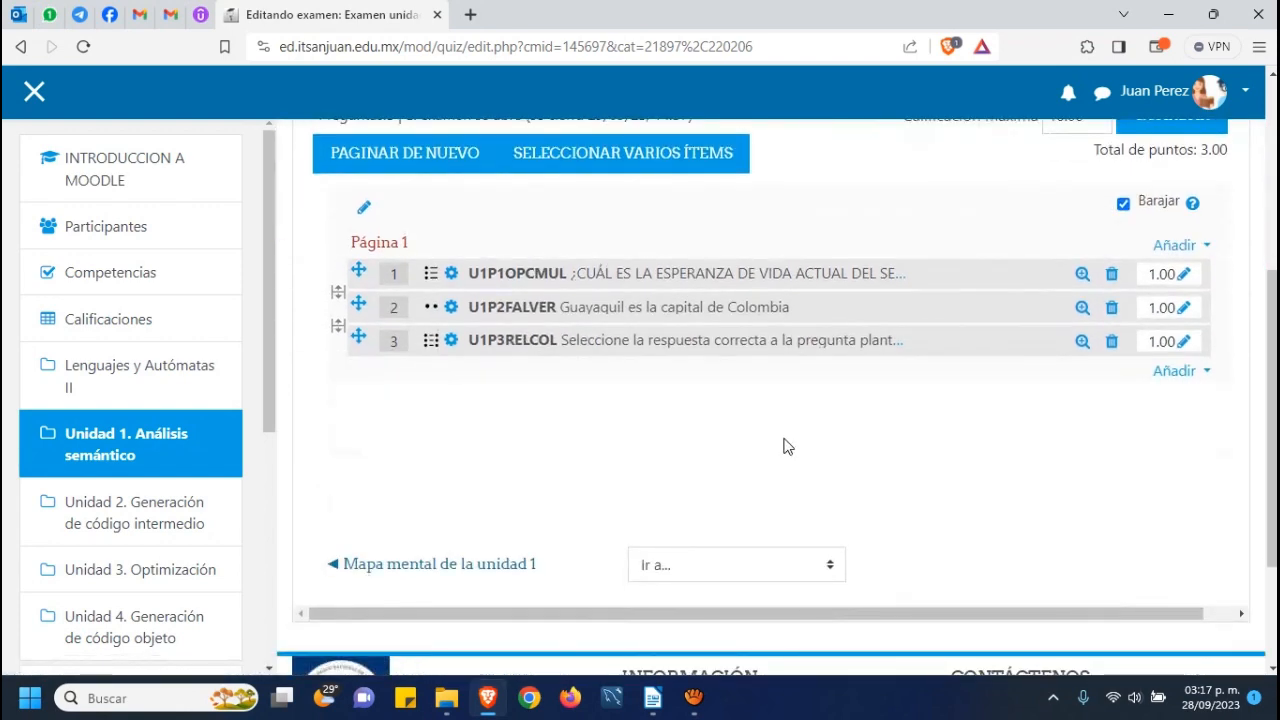
pyautogui.click(1177, 372)
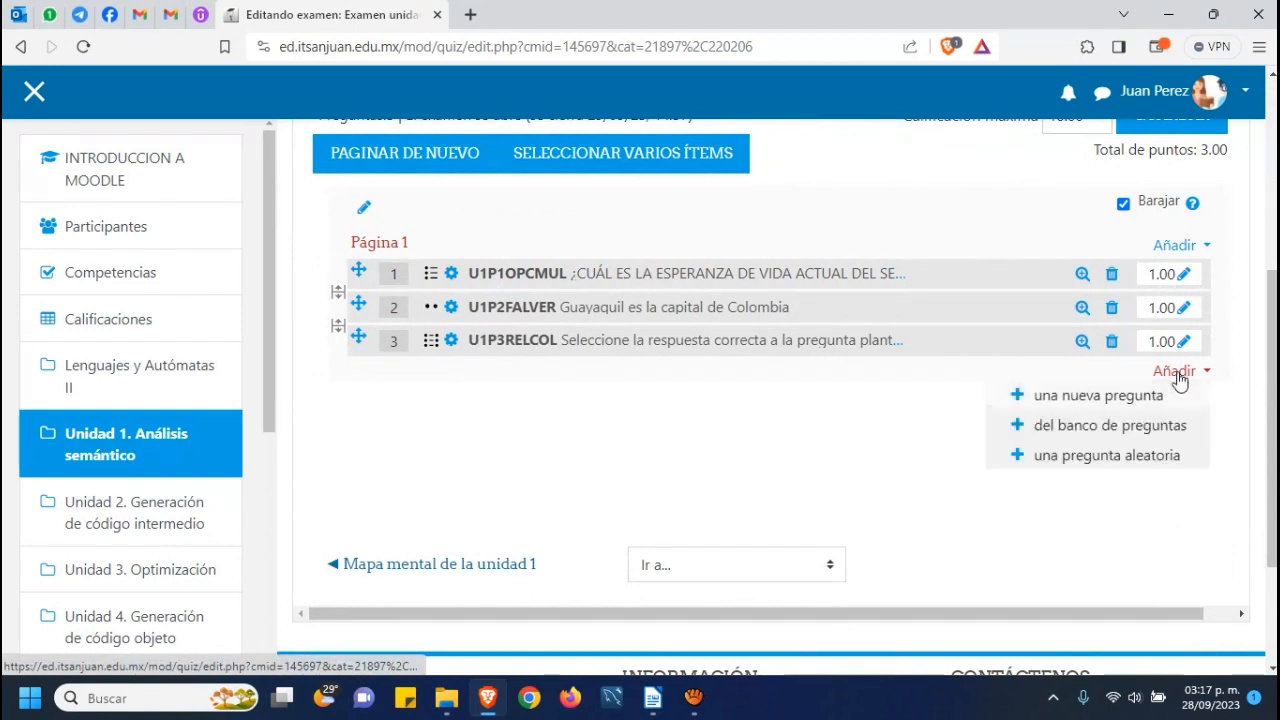
pyautogui.click(1100, 400)
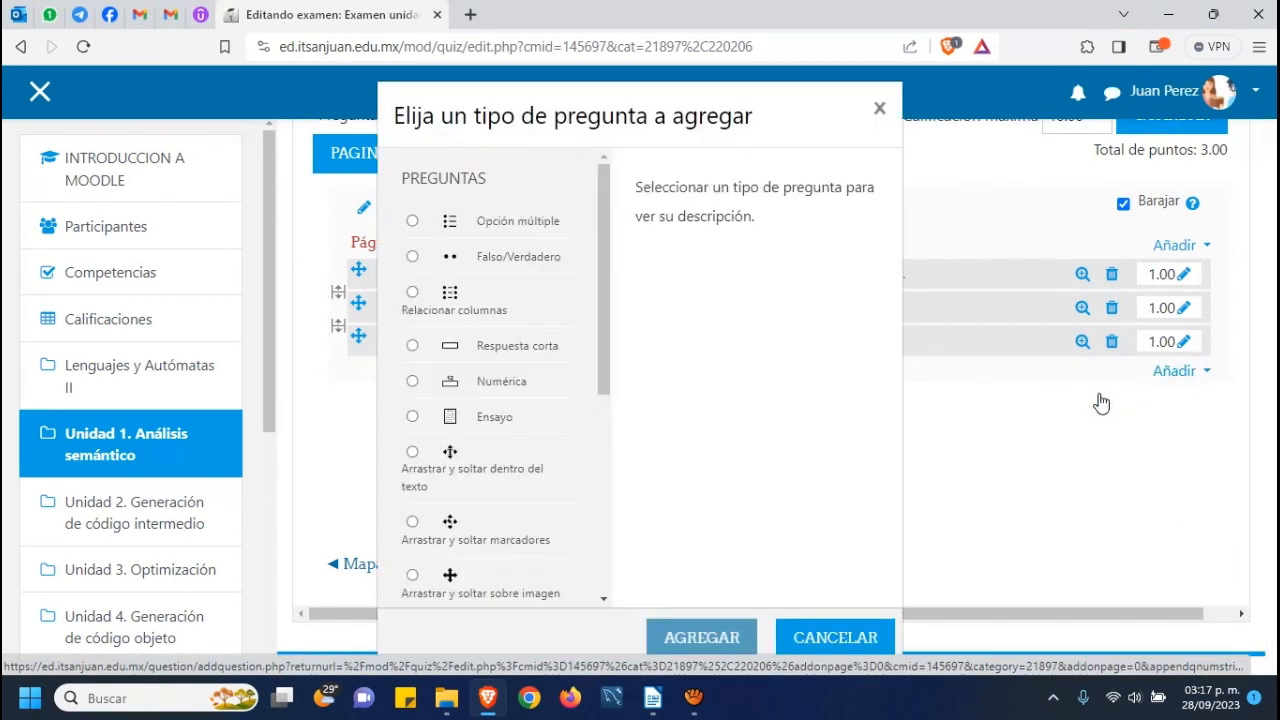
pyautogui.click(503, 385)
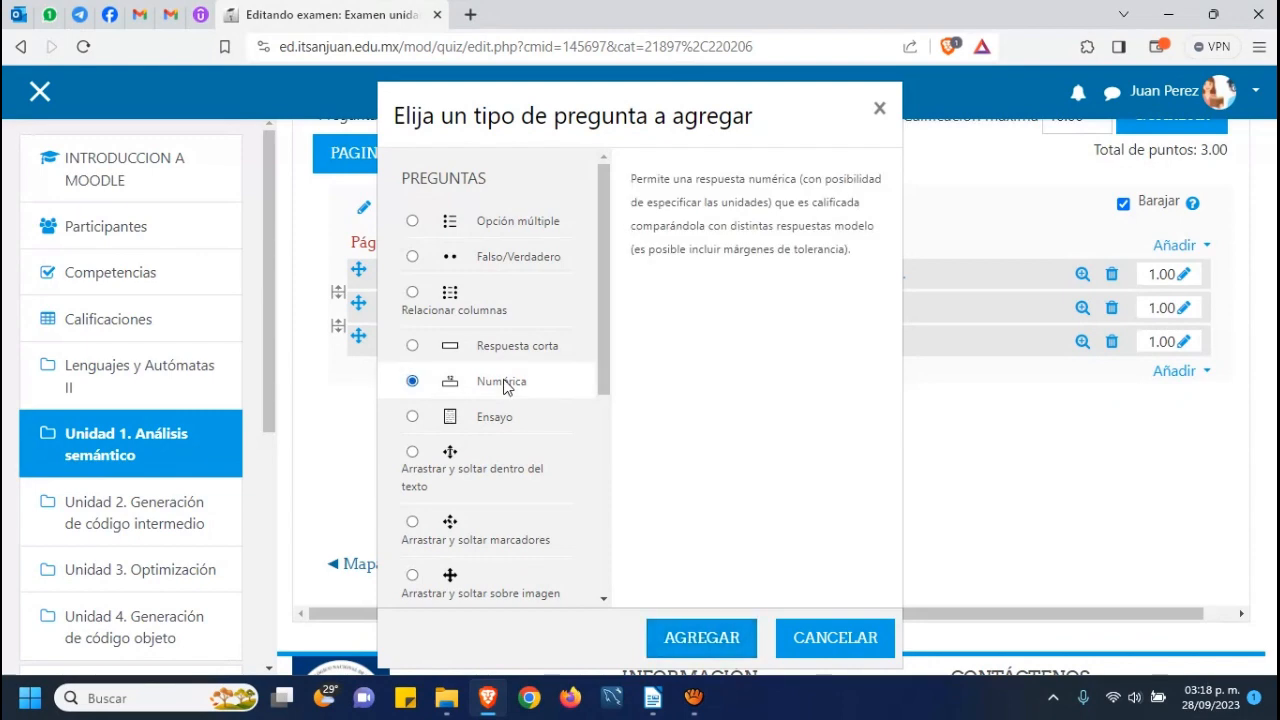
pyautogui.click(702, 638)
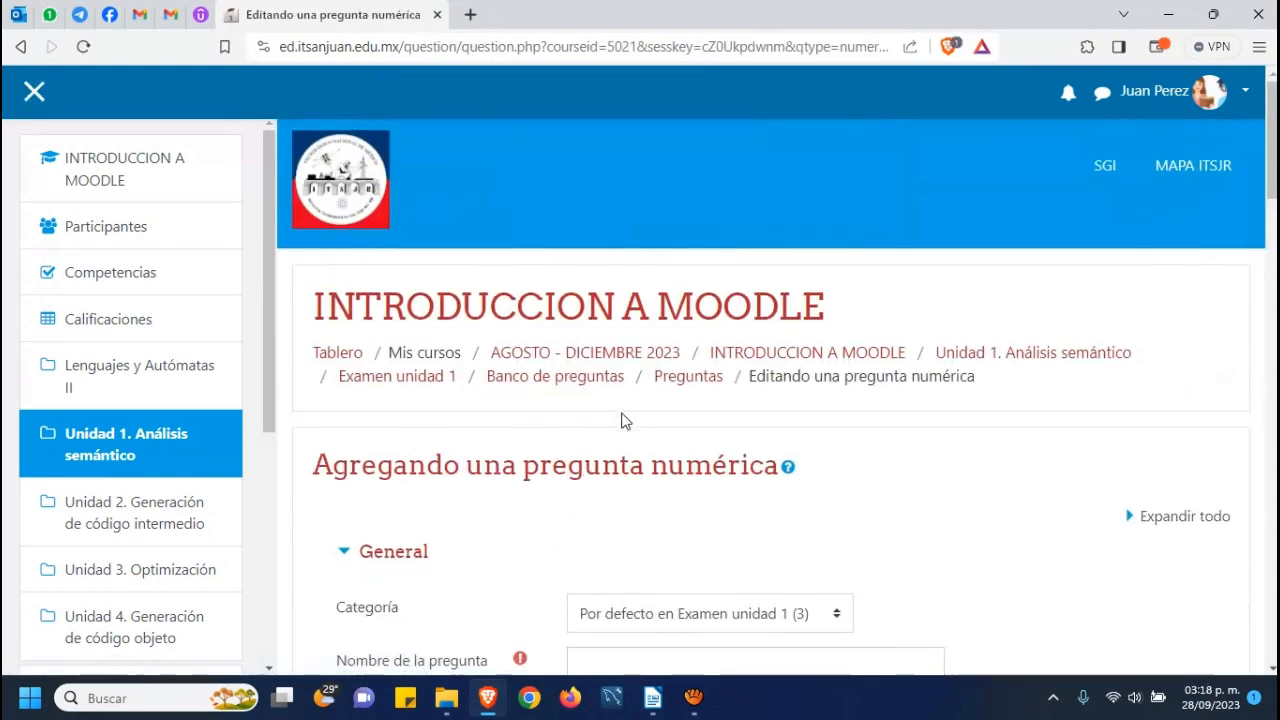
# Step: Name the numerical question U1P4NUMERICA
pyautogui.scroll(-2, 622, 421)
pyautogui.click(612, 477)
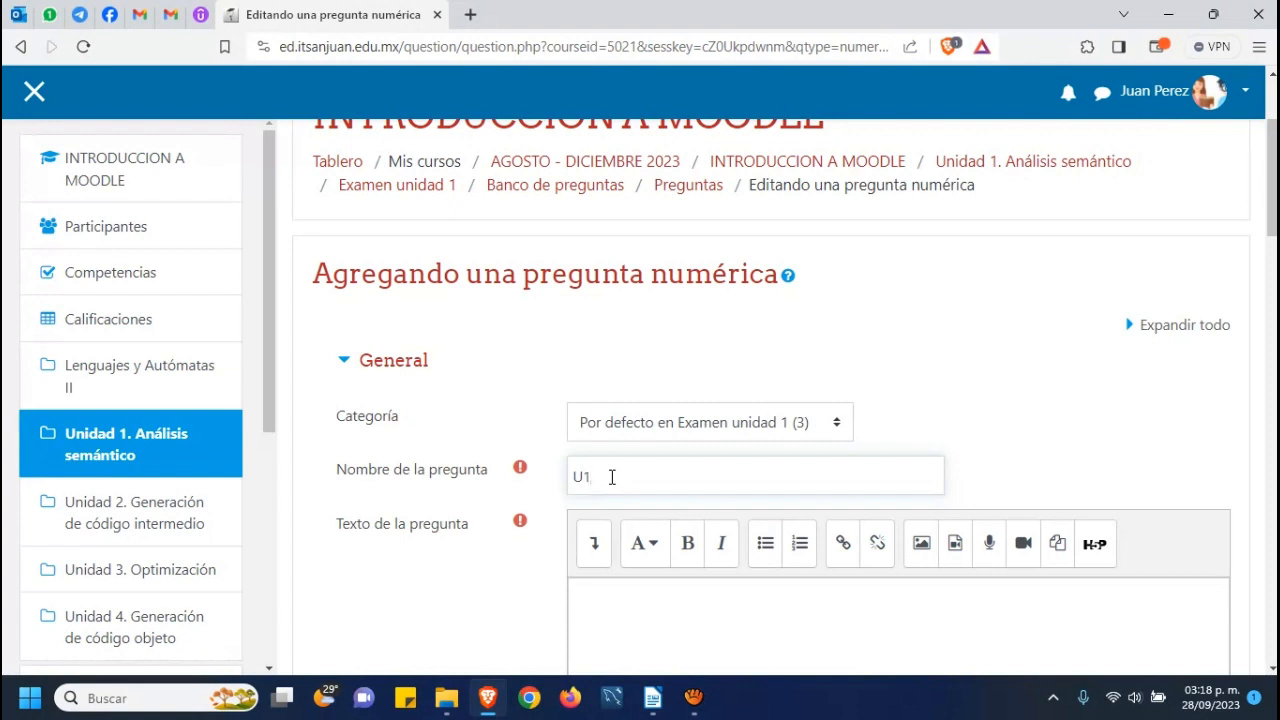
pyautogui.write('U1P4NUMERICA')
# Step: Copy "¿Cuál es el resultado de: 5*4-3/2?" from the Writer document into the numerical question's Texto de la pregunta
pyautogui.scroll(-4, 674, 612)
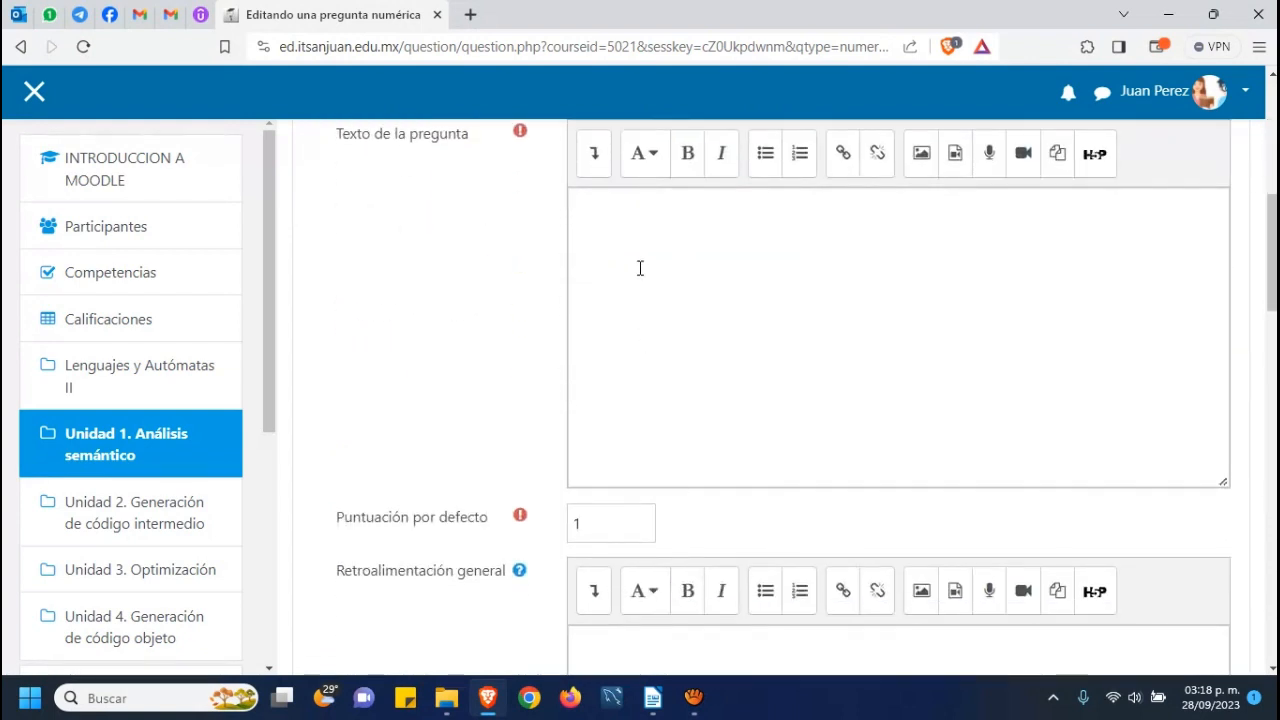
pyautogui.click(640, 266)
pyautogui.hotkey('alt', 'Tab')
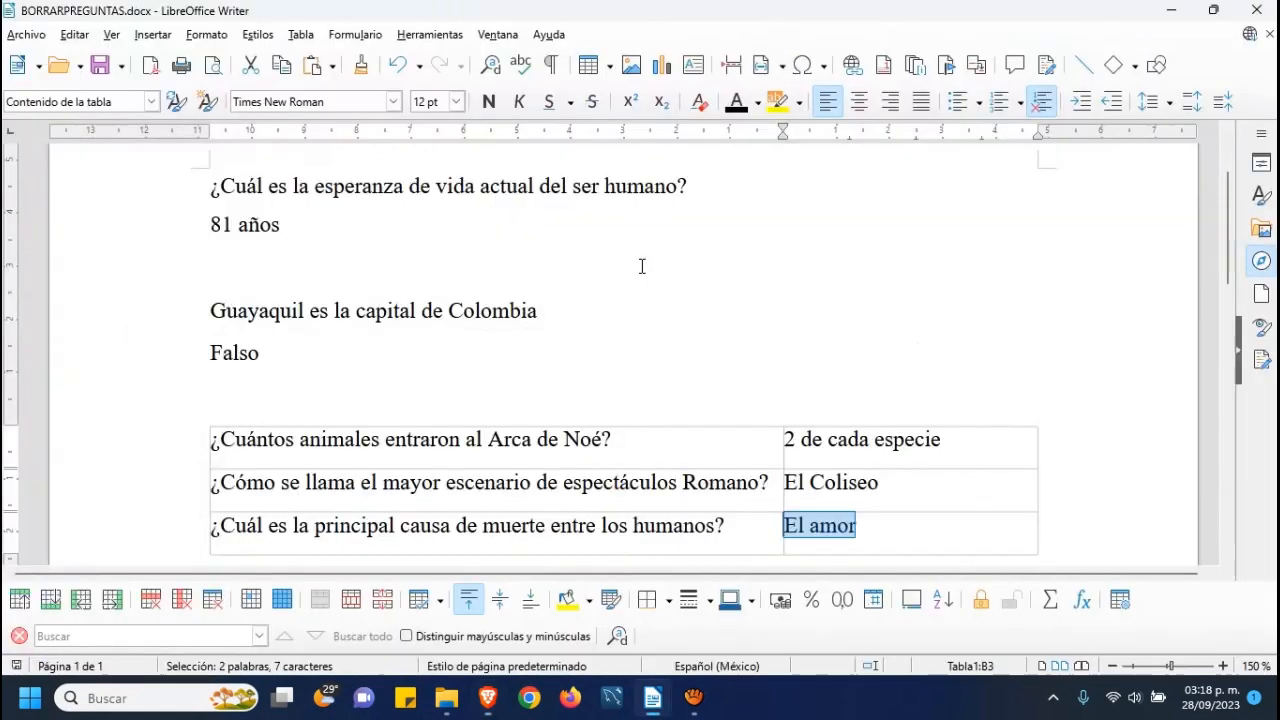
pyautogui.scroll(-2, 388, 504)
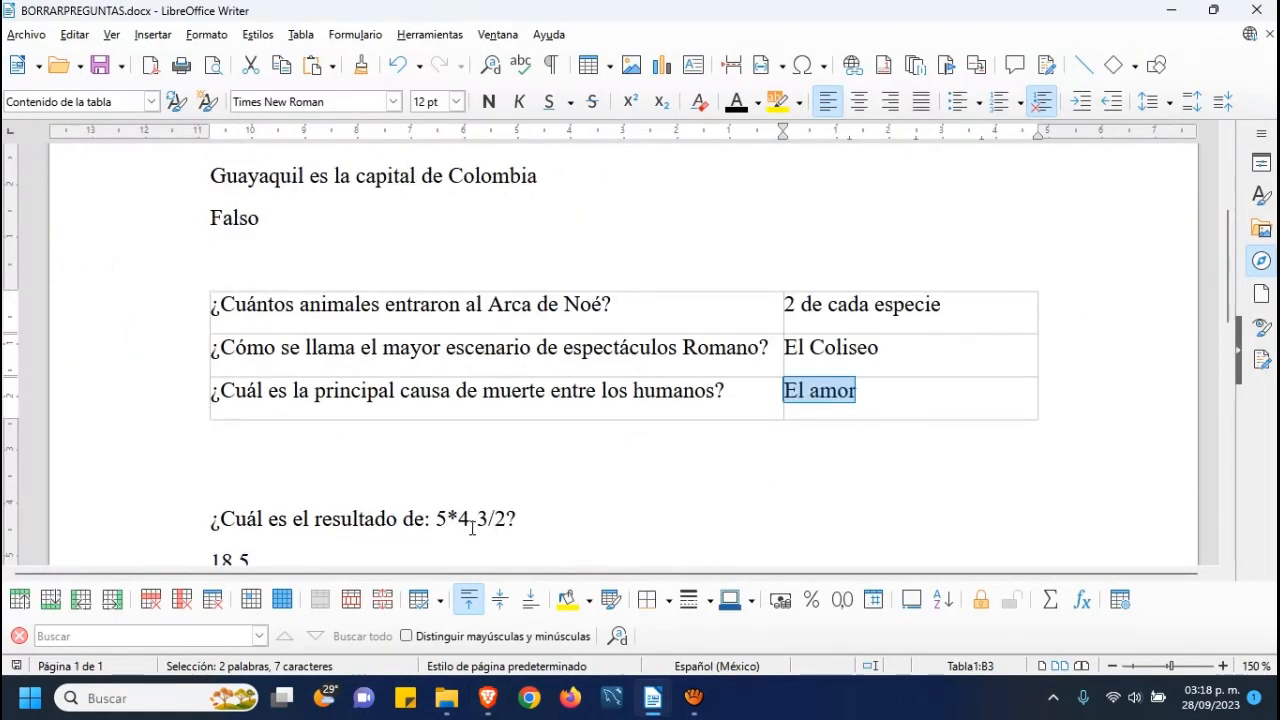
pyautogui.moveTo(517, 519); pyautogui.dragTo(161, 515)
pyautogui.hotkey('ctrl', 'c')
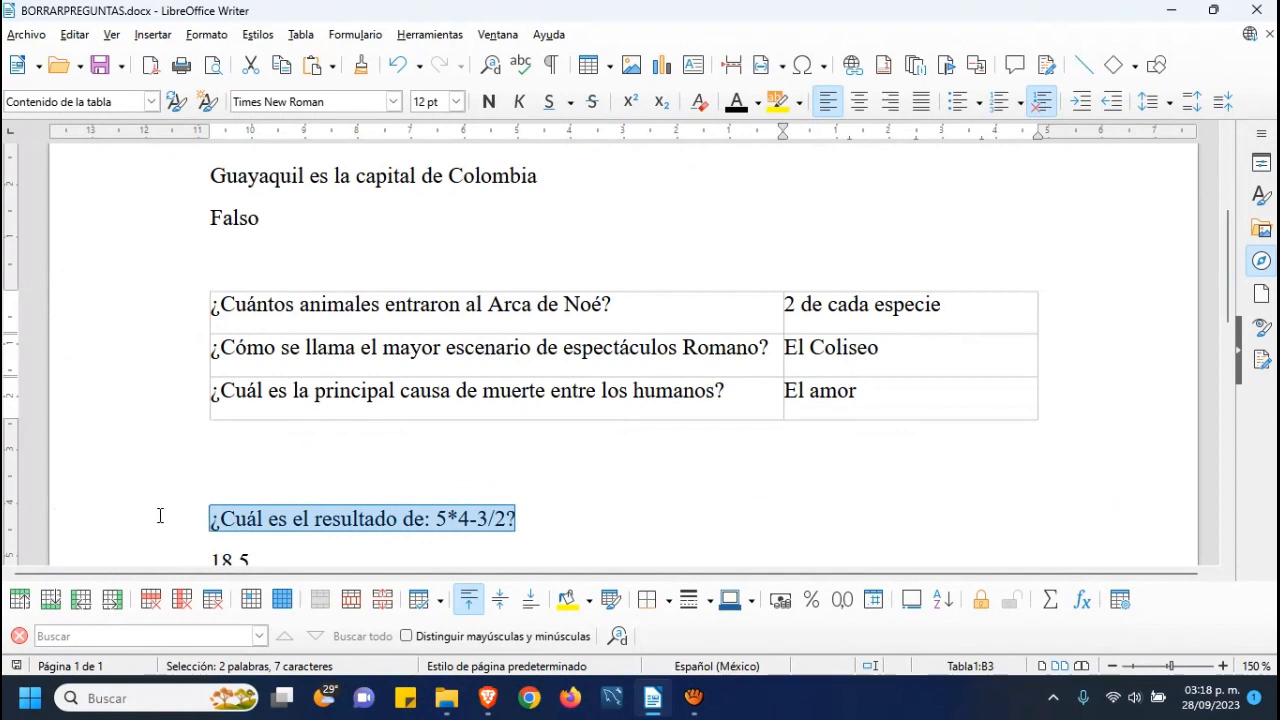
pyautogui.hotkey('alt', 'Tab')
pyautogui.click(694, 261)
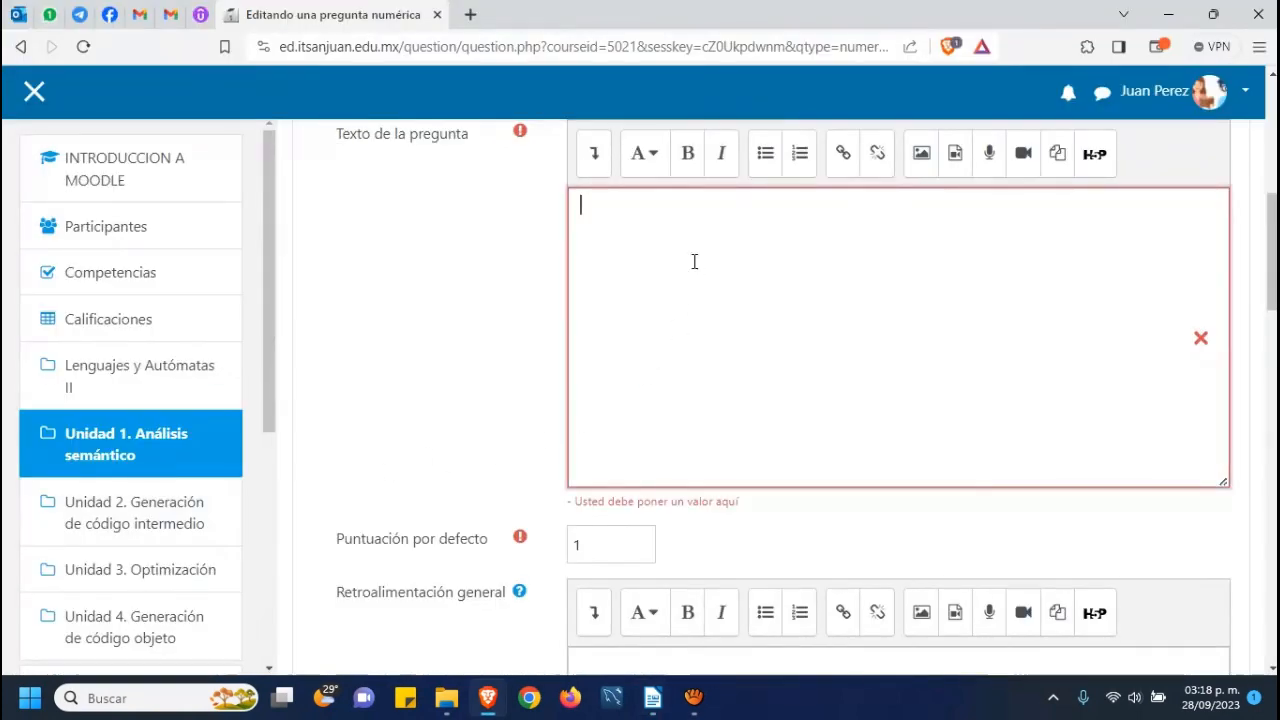
pyautogui.hotkey('ctrl', 'v')
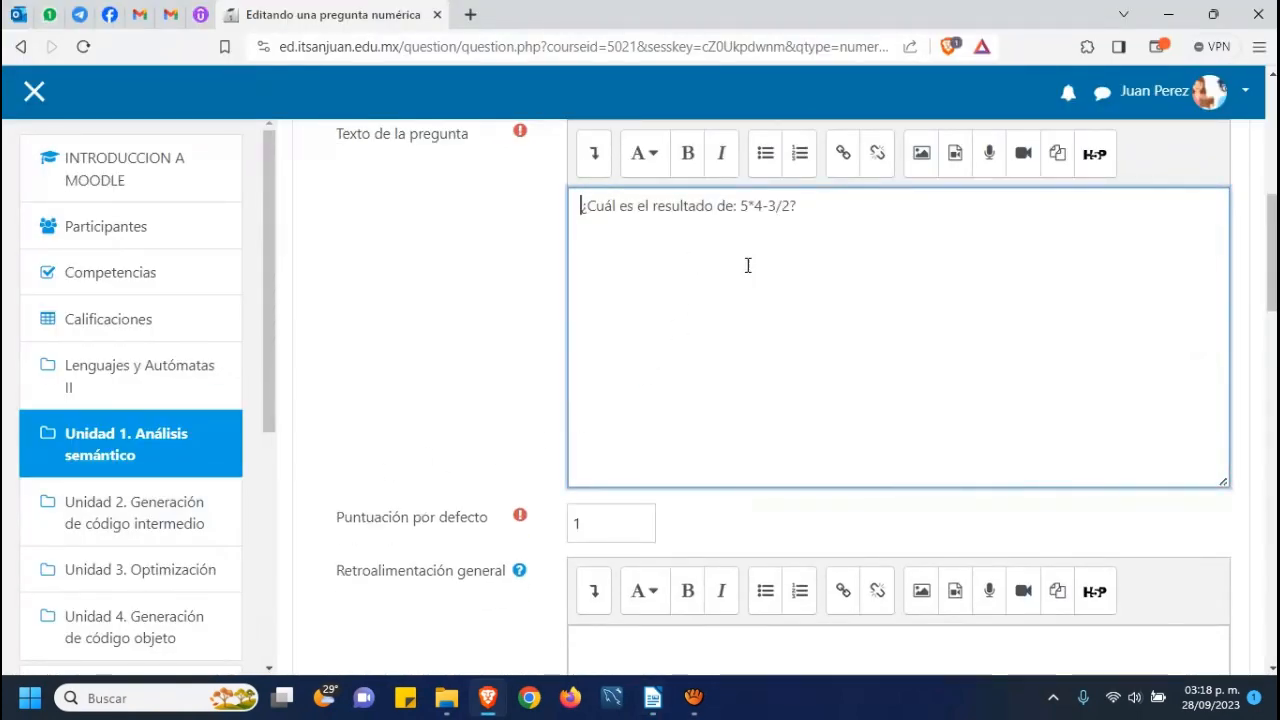
# Step: Set Respuesta 1 to 18.5 with a Calificación of 100% and the feedback "Muy bien"
pyautogui.scroll(-4, 750, 266)
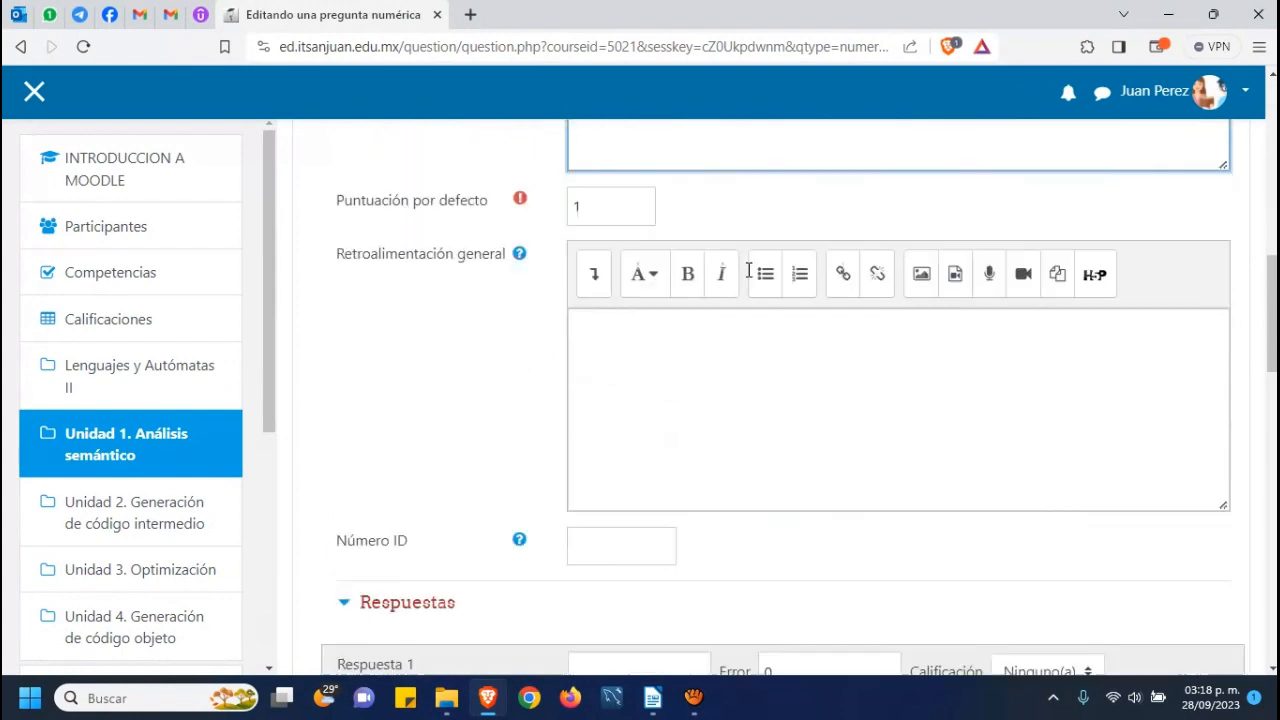
pyautogui.scroll(-4, 739, 272)
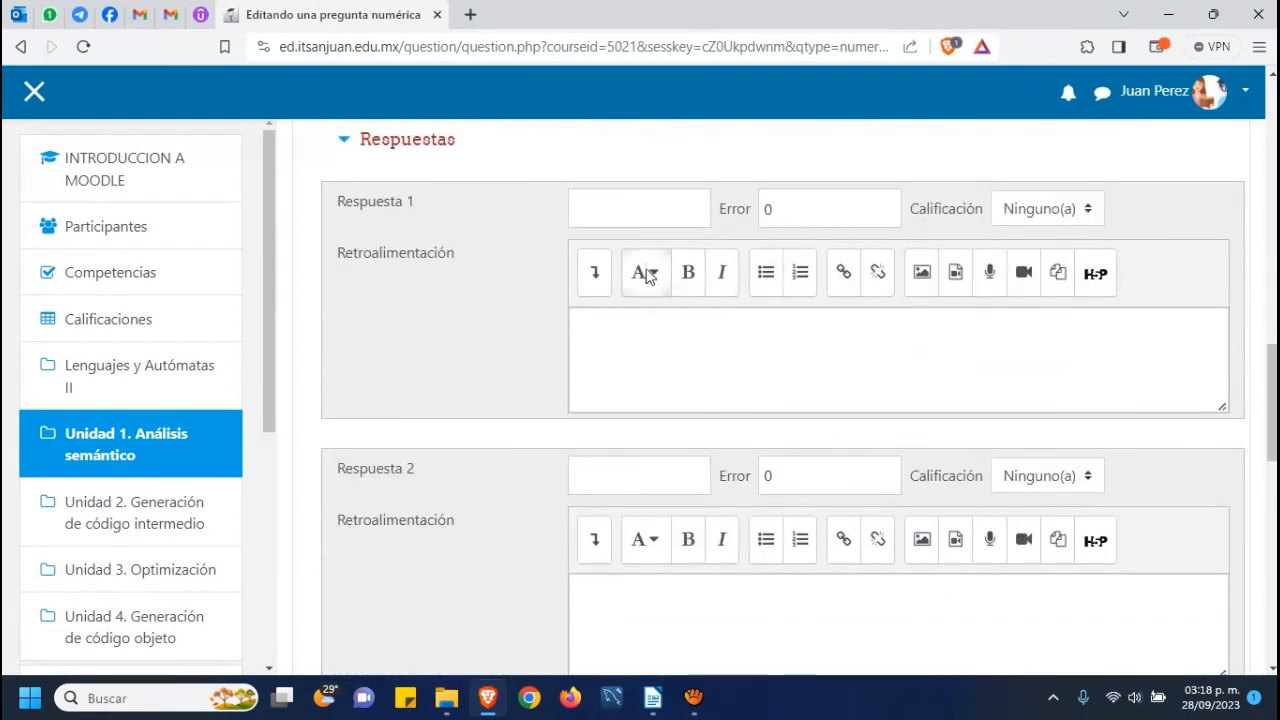
pyautogui.click(635, 211)
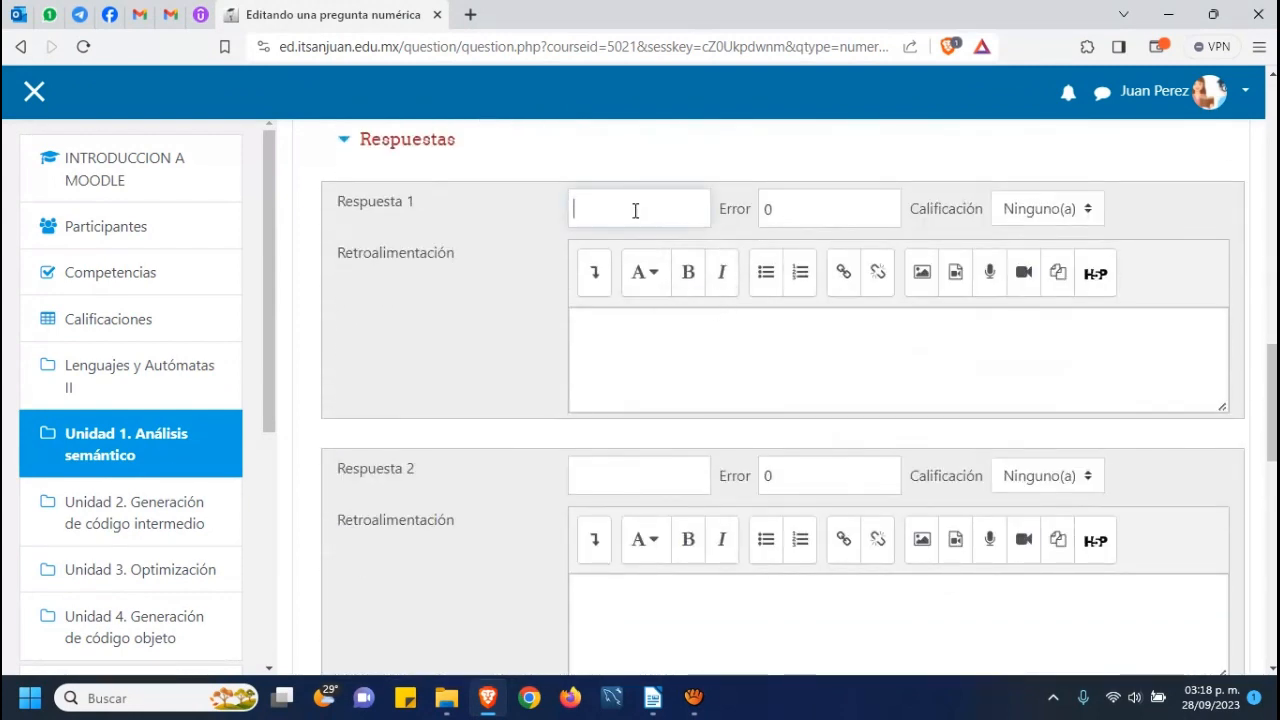
pyautogui.write('18.5')
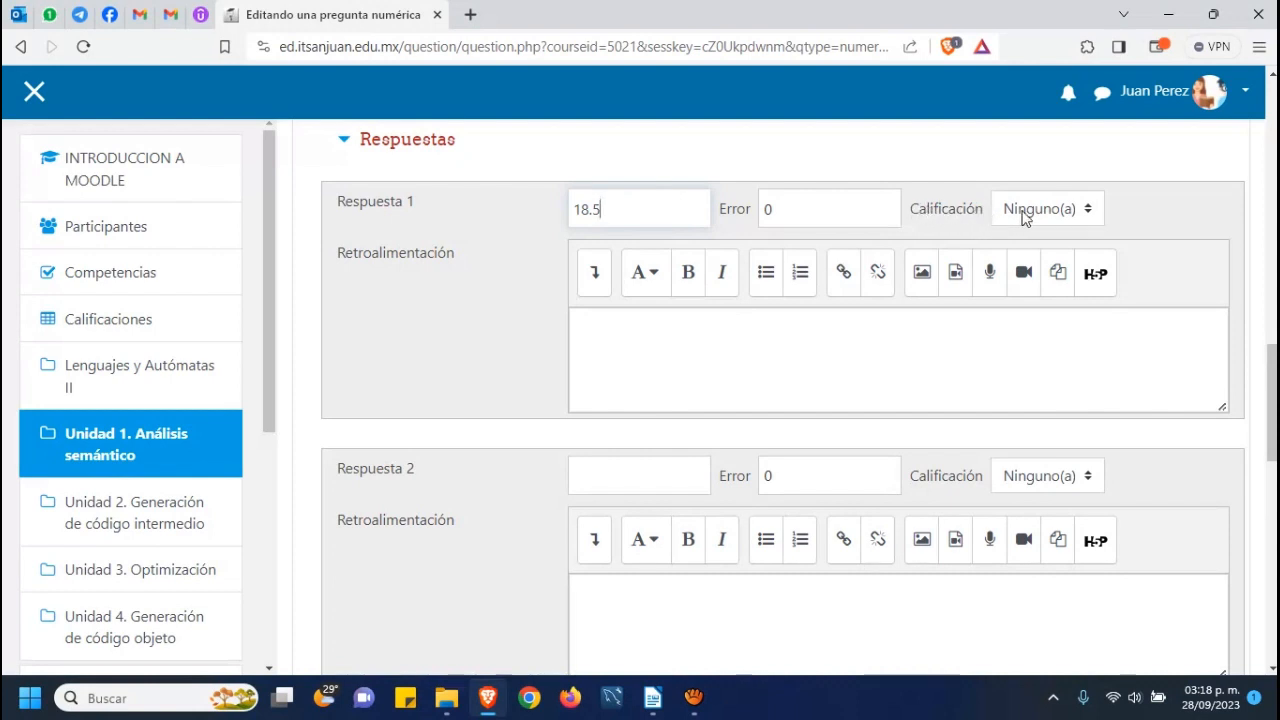
pyautogui.click(1087, 210)
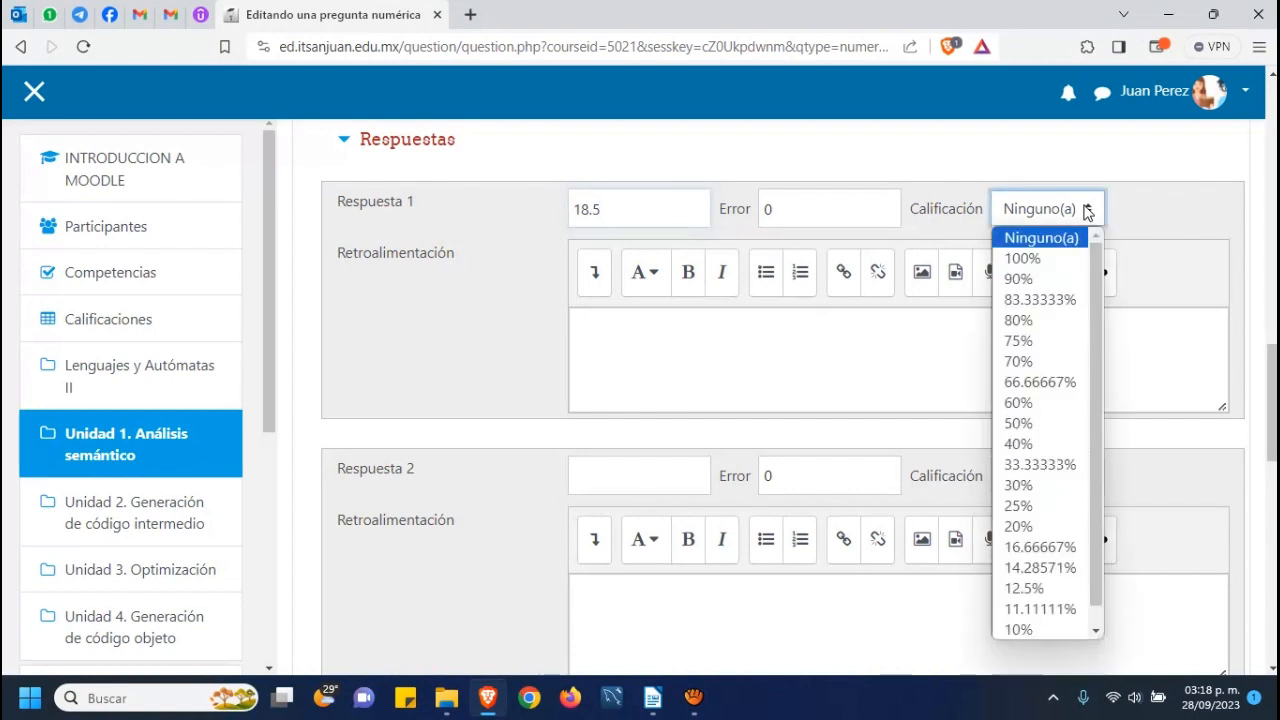
pyautogui.click(1033, 261)
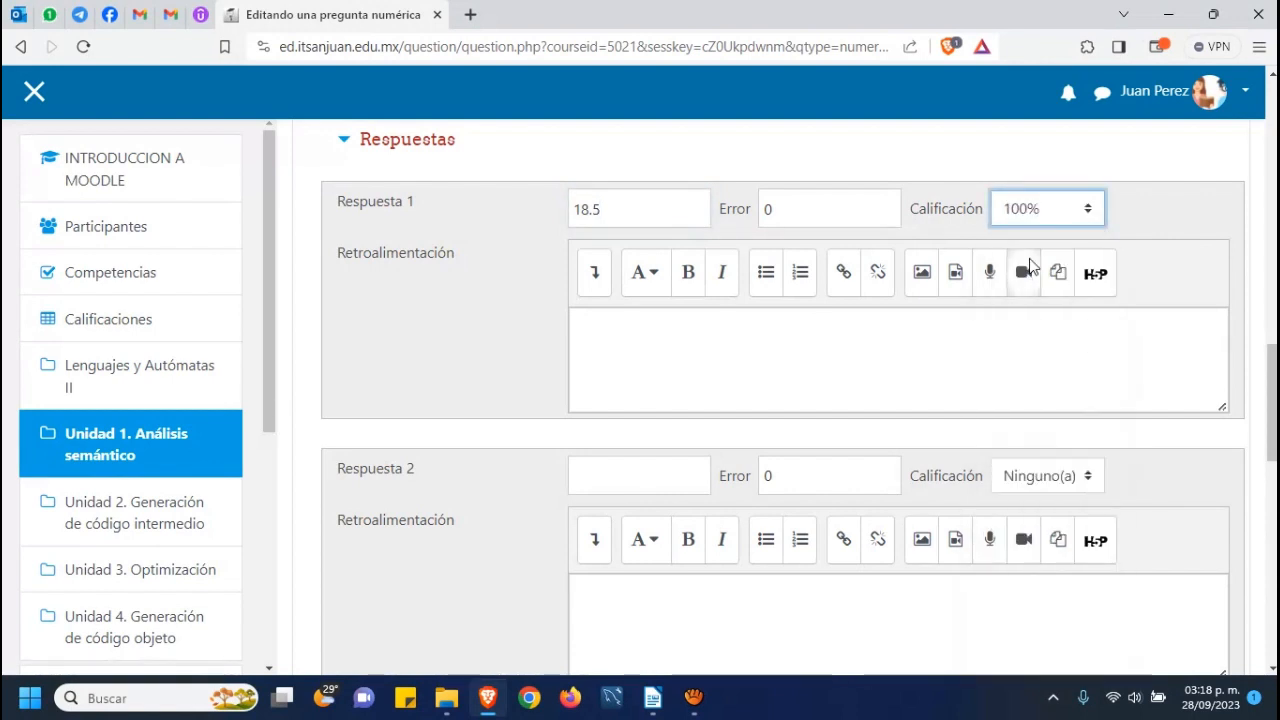
pyautogui.click(653, 332)
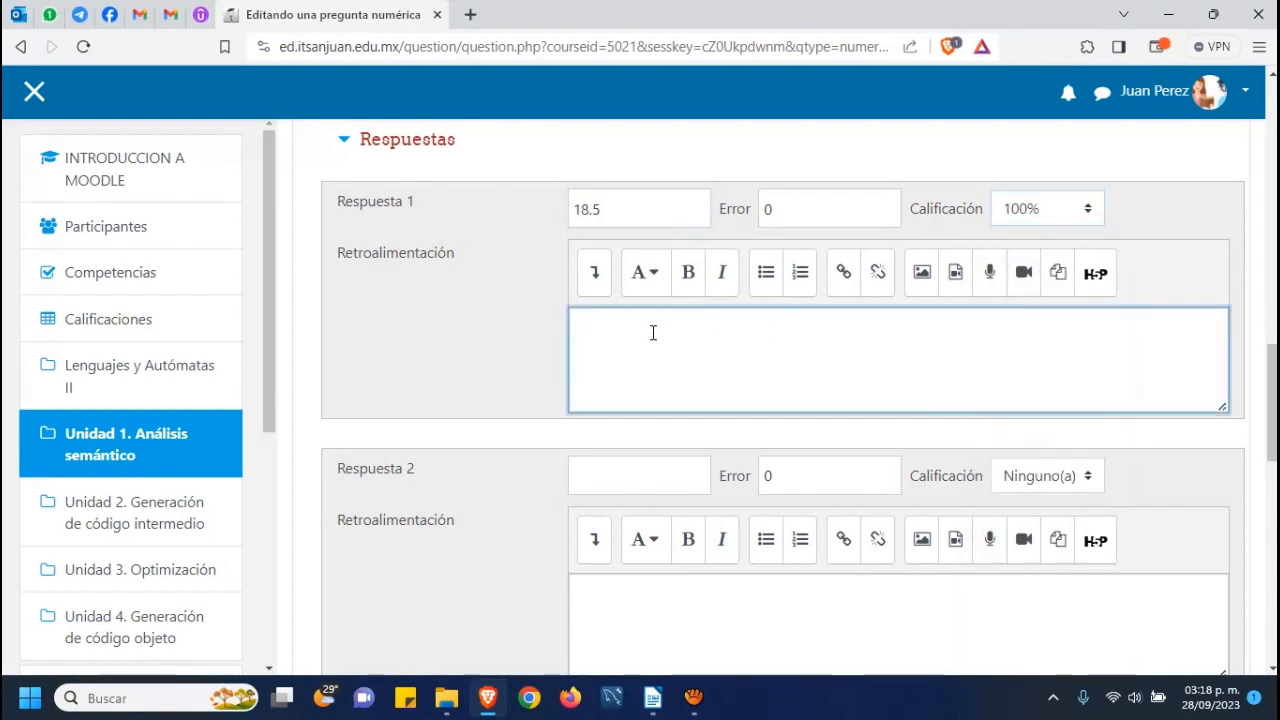
pyautogui.write('Muy bien')
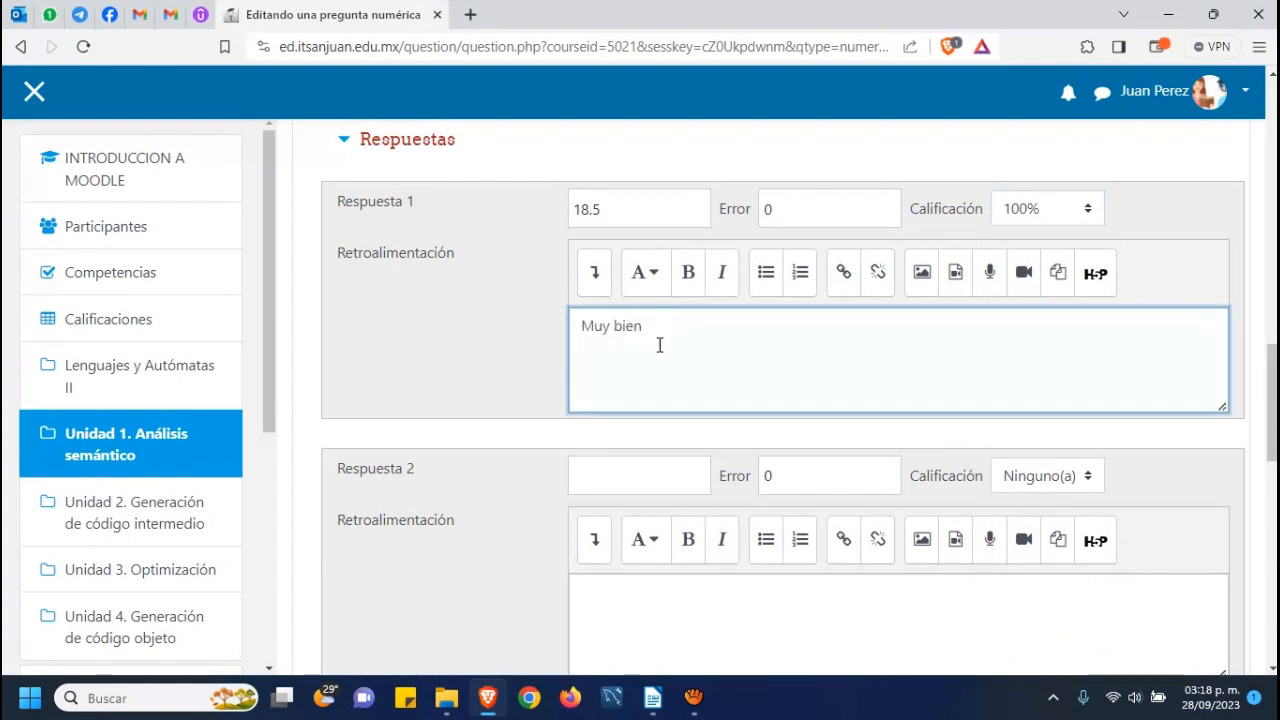
# Step: Enter 34.9 as Respuesta 2 with the feedback "No, lo siento."
pyautogui.scroll(-2, 680, 354)
pyautogui.click(626, 286)
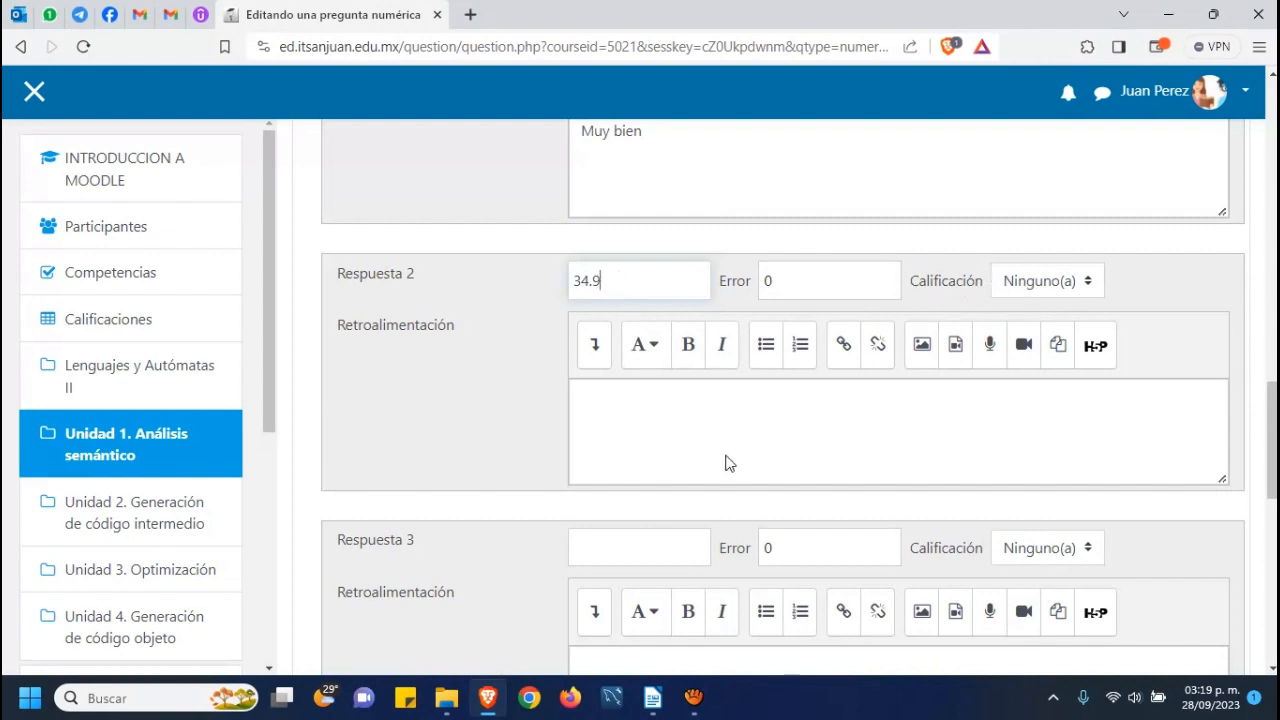
pyautogui.click(705, 429)
pyautogui.write('No')
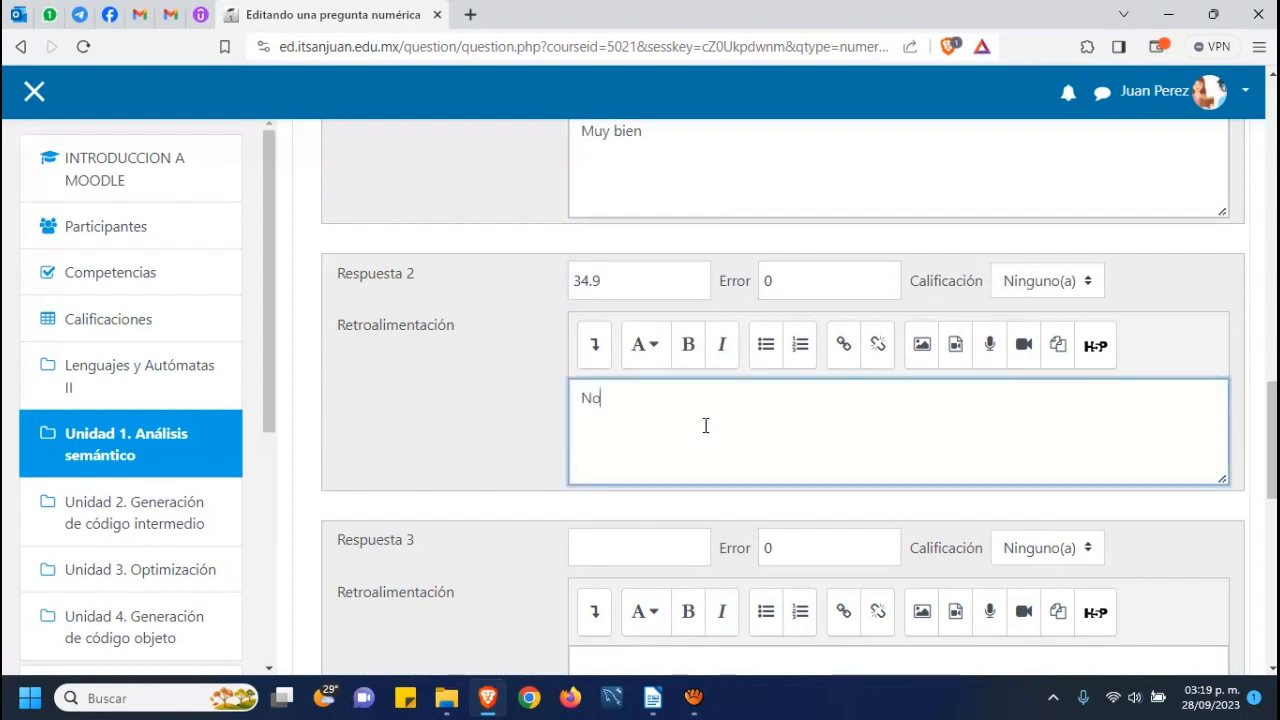
pyautogui.write(', lo siento')
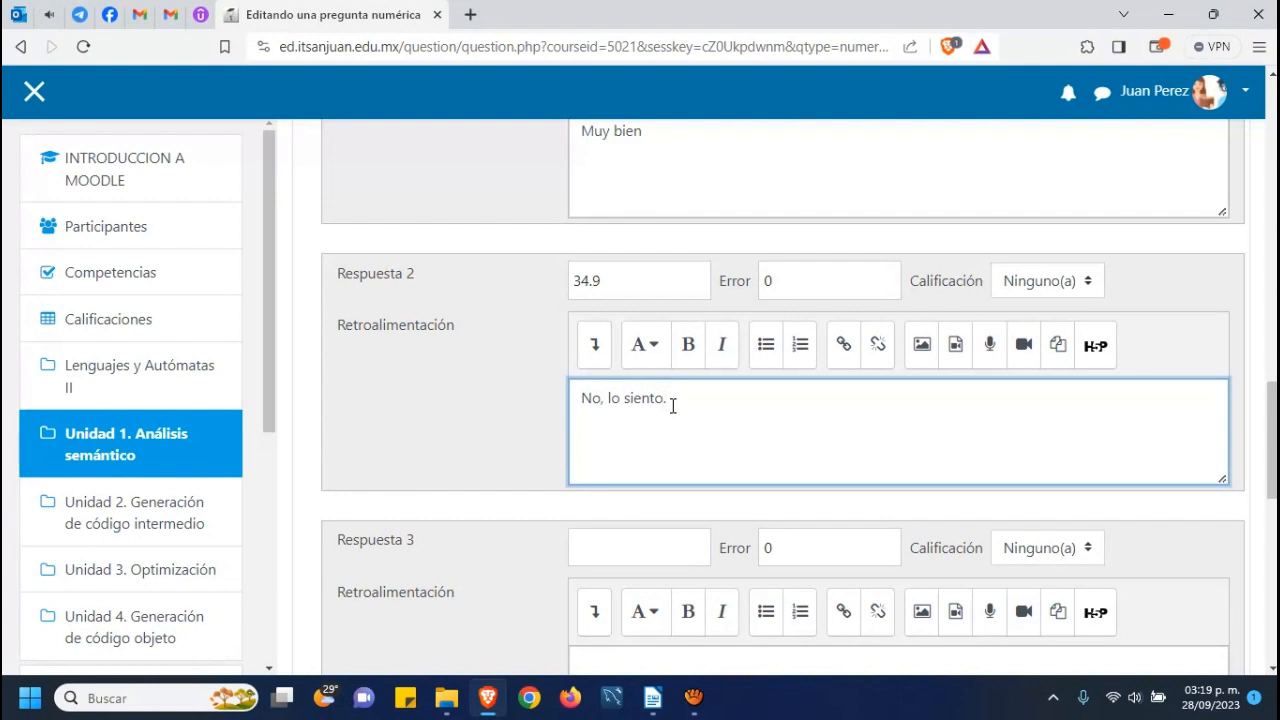
pyautogui.write('.')
# Step: Enter 42.6 as Respuesta 3 with the feedback "No, lo siento." and save the numerical question
pyautogui.scroll(-4, 700, 410)
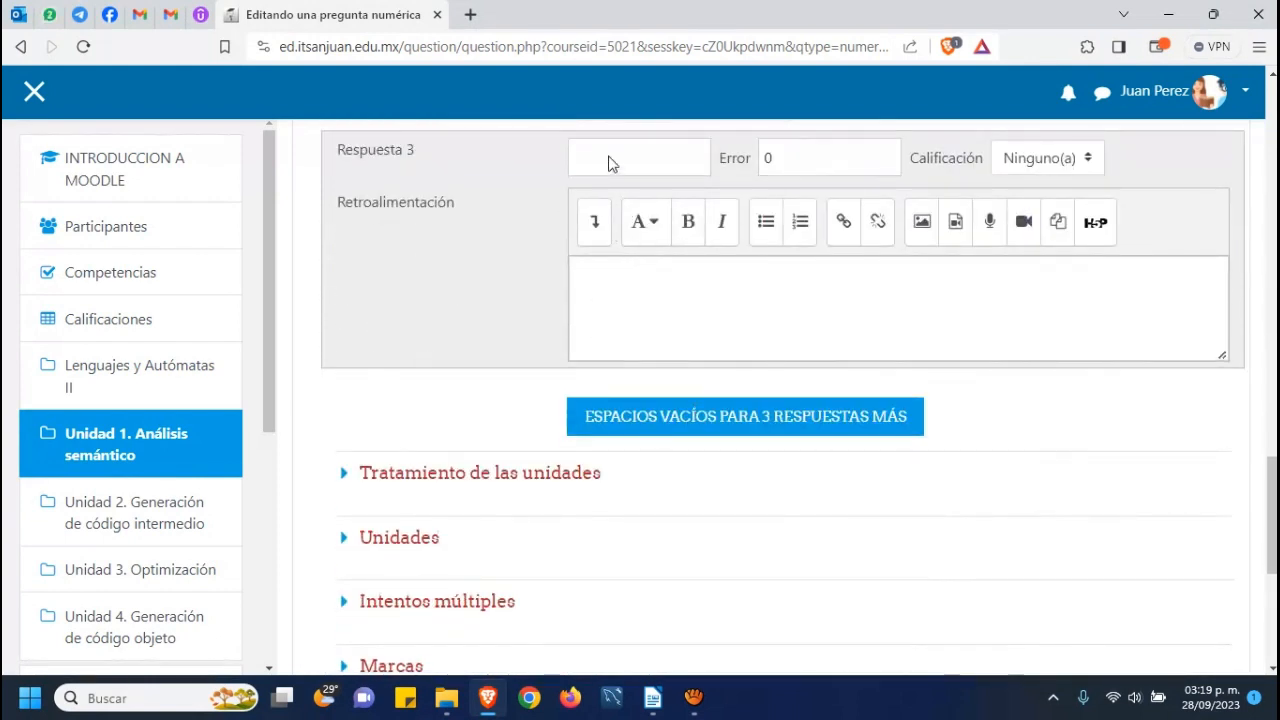
pyautogui.click(610, 156)
pyautogui.write('42.6')
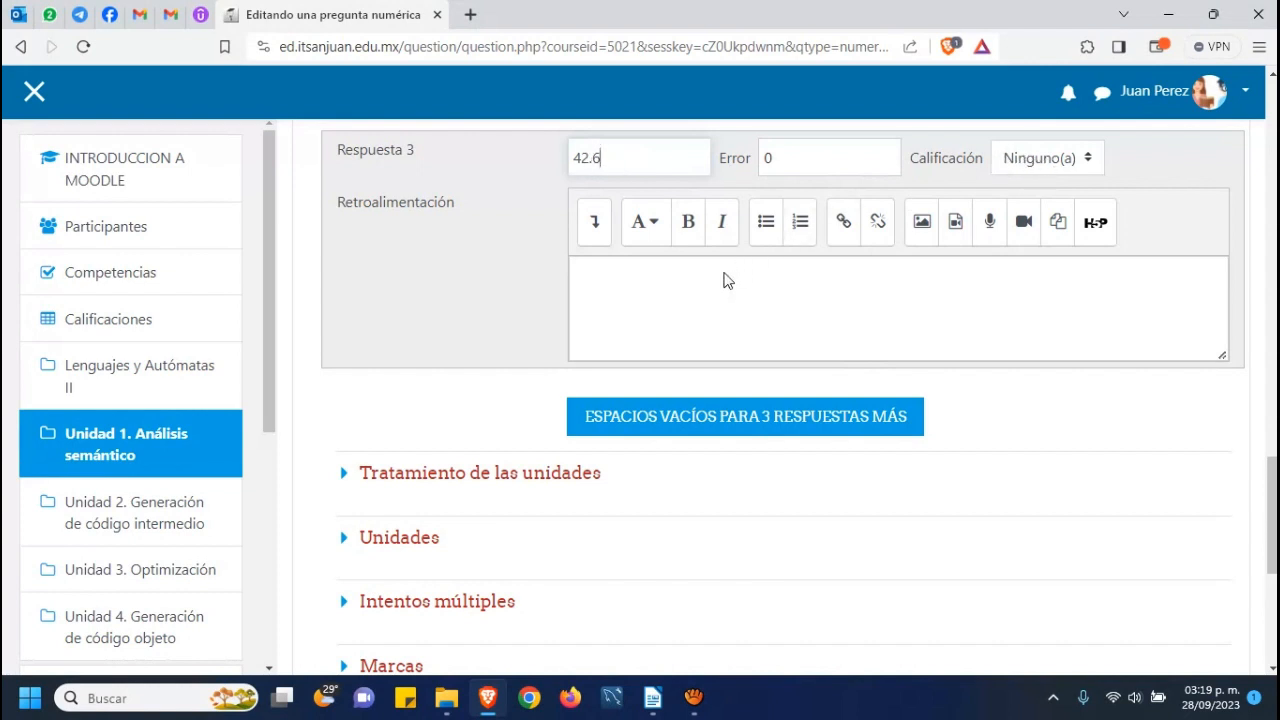
pyautogui.click(694, 297)
pyautogui.write('No')
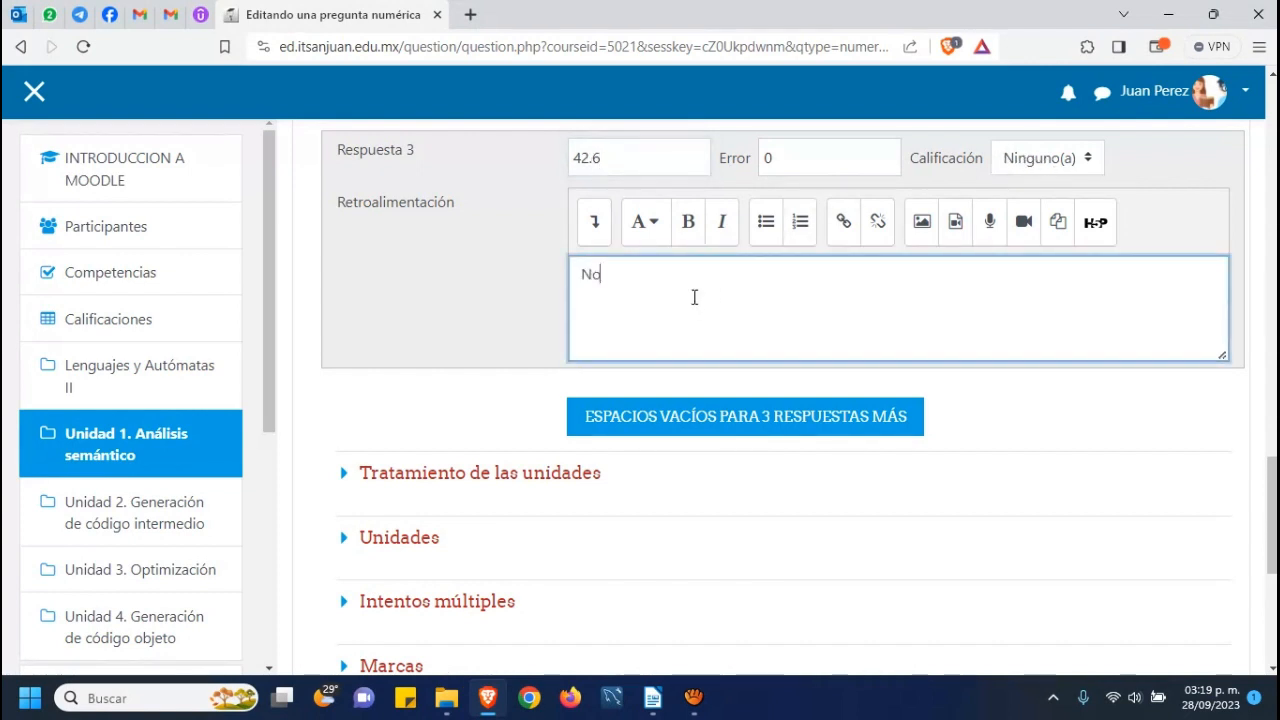
pyautogui.write(', lo siento.')
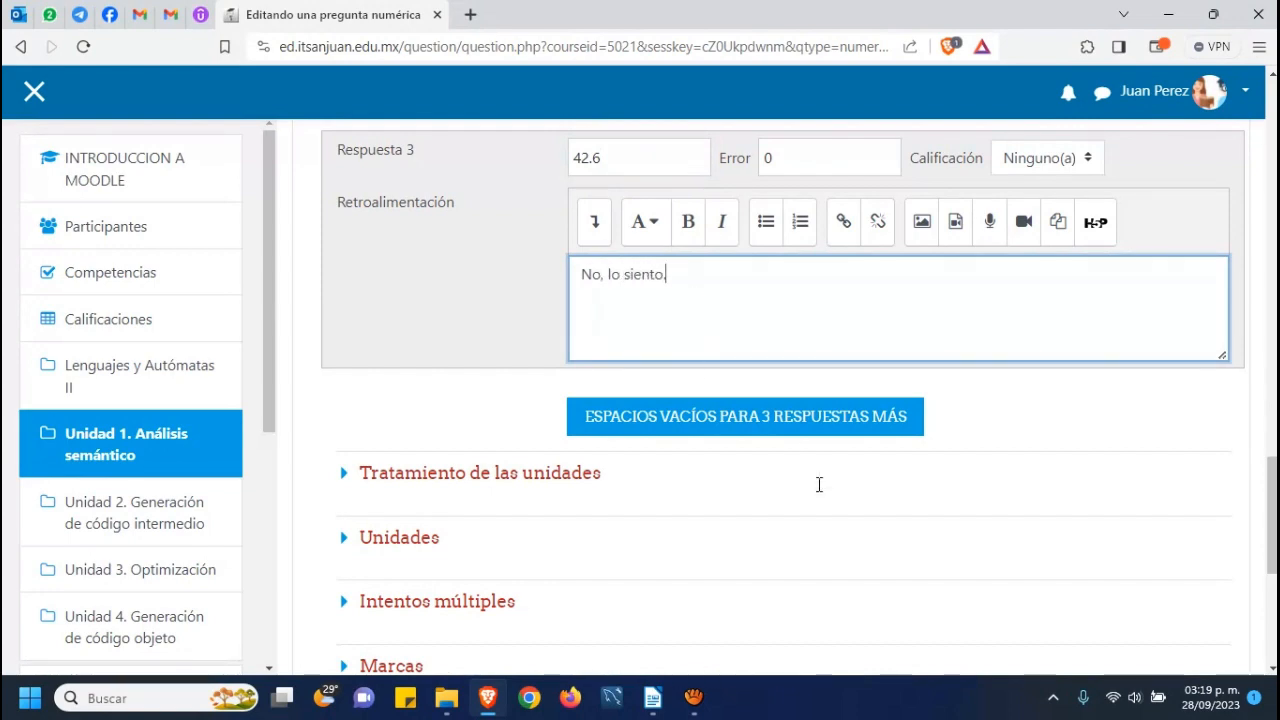
pyautogui.scroll(-4, 820, 486)
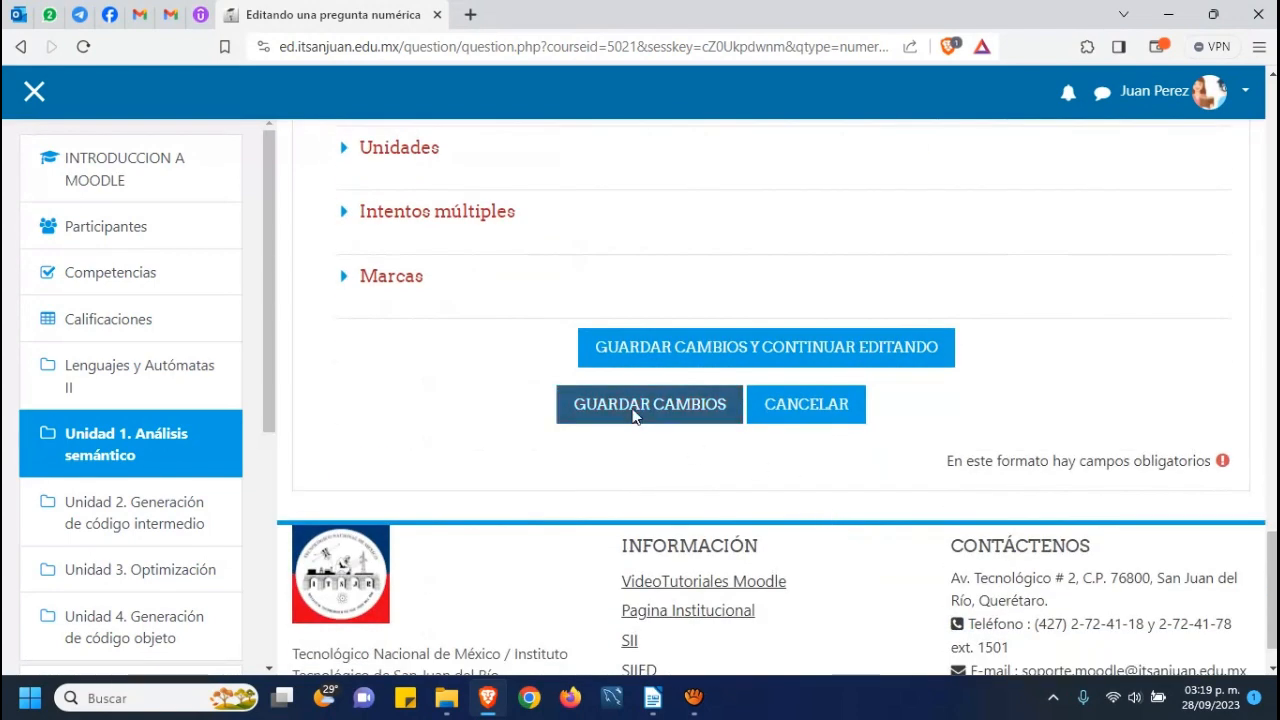
pyautogui.click(634, 409)
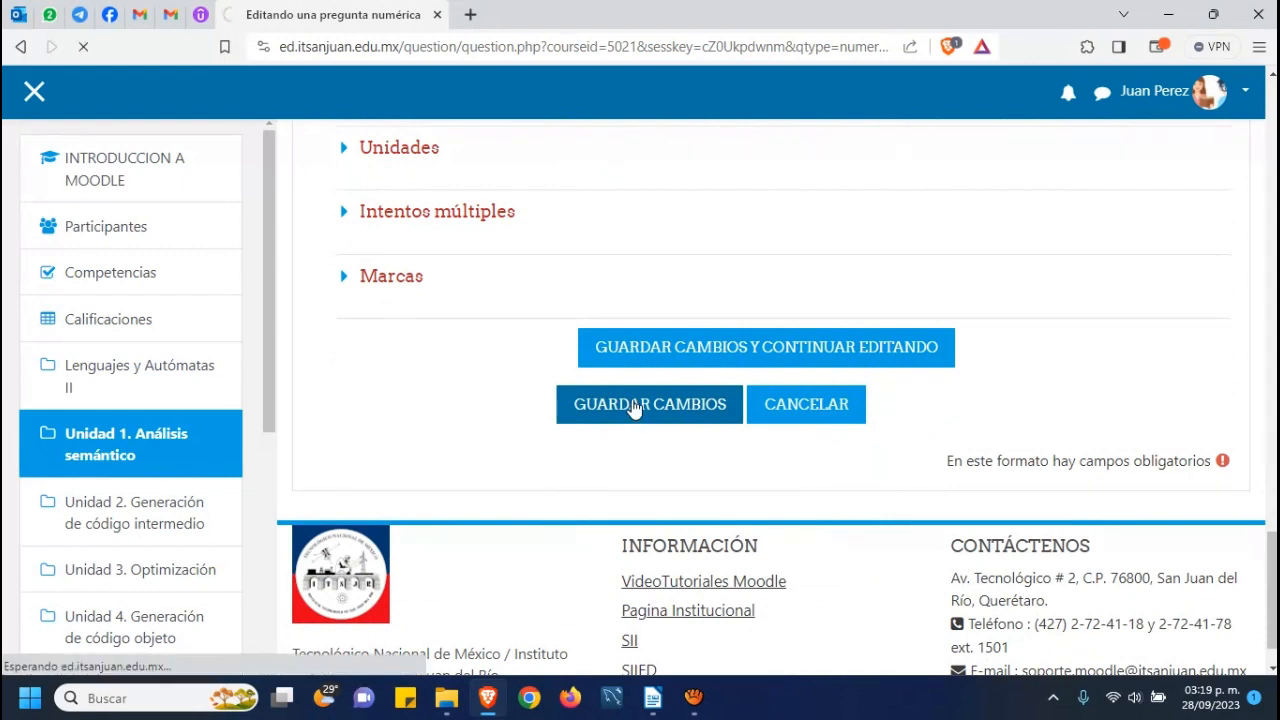
# Step: Add a new "Arrastrar y soltar dentro del texto" question after question 4 of the exam
pyautogui.scroll(-3, 757, 406)
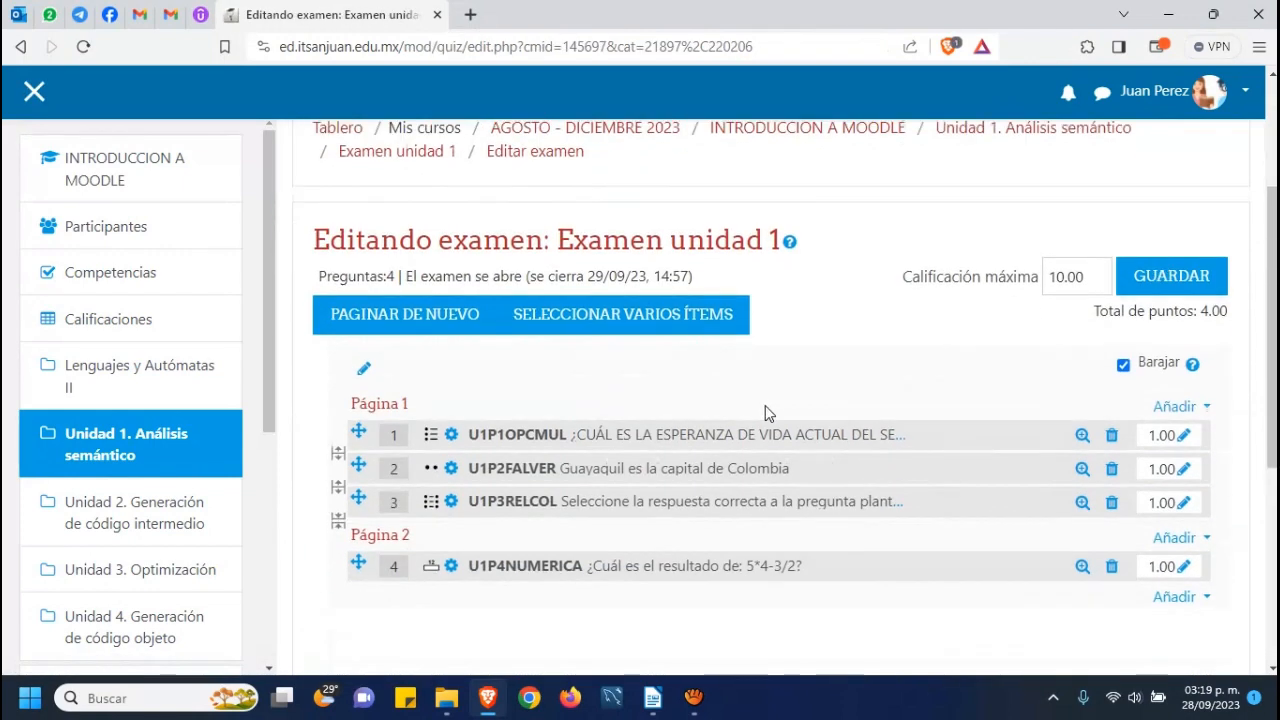
pyautogui.scroll(-2, 765, 412)
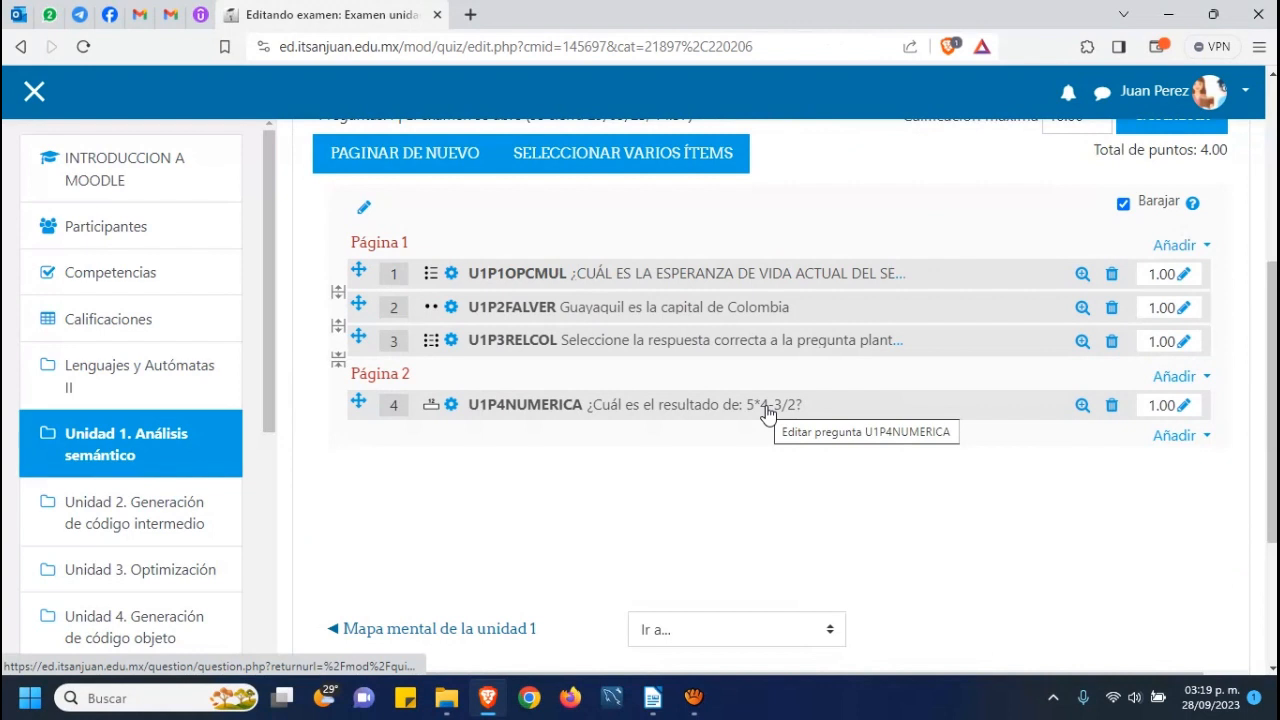
pyautogui.click(1178, 436)
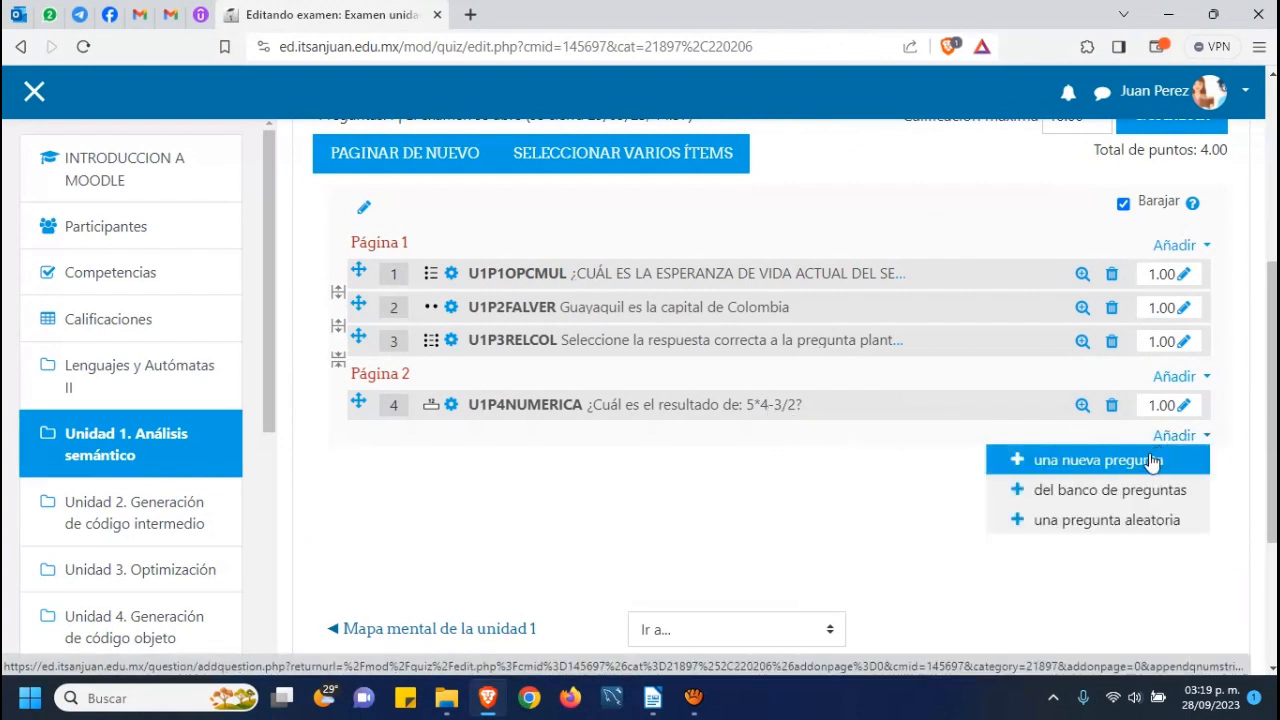
pyautogui.click(1153, 462)
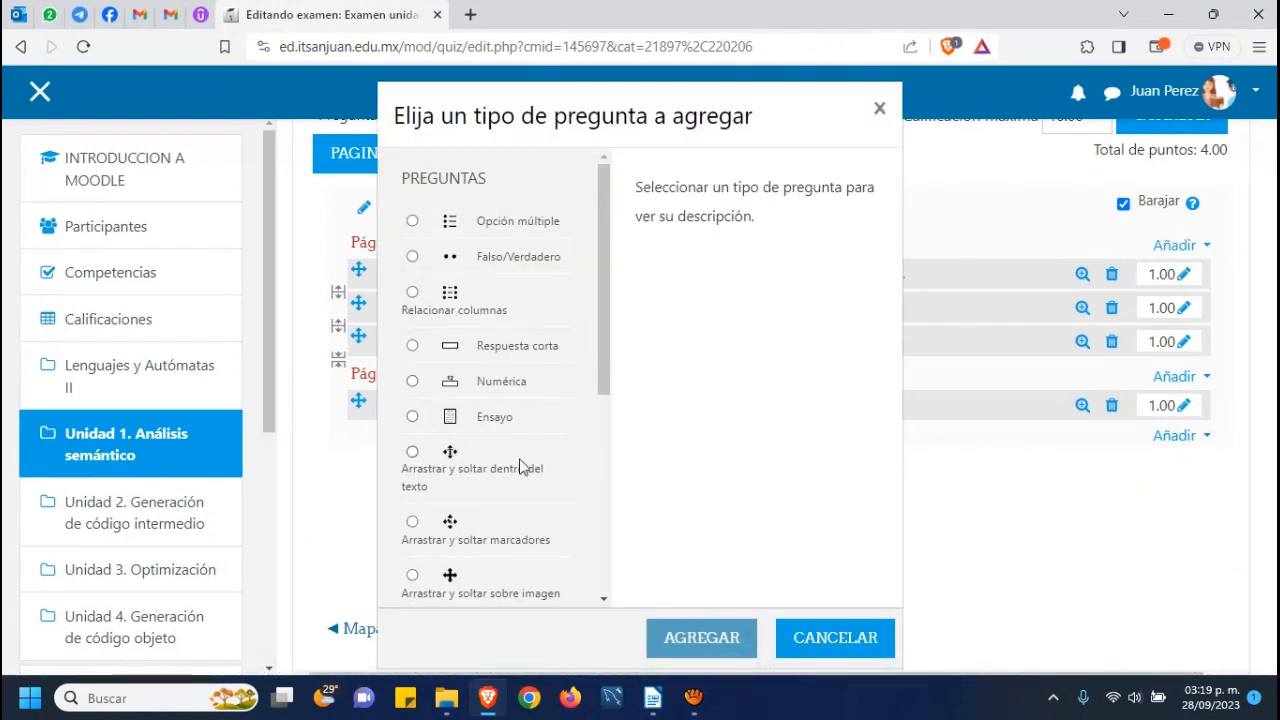
pyautogui.click(448, 474)
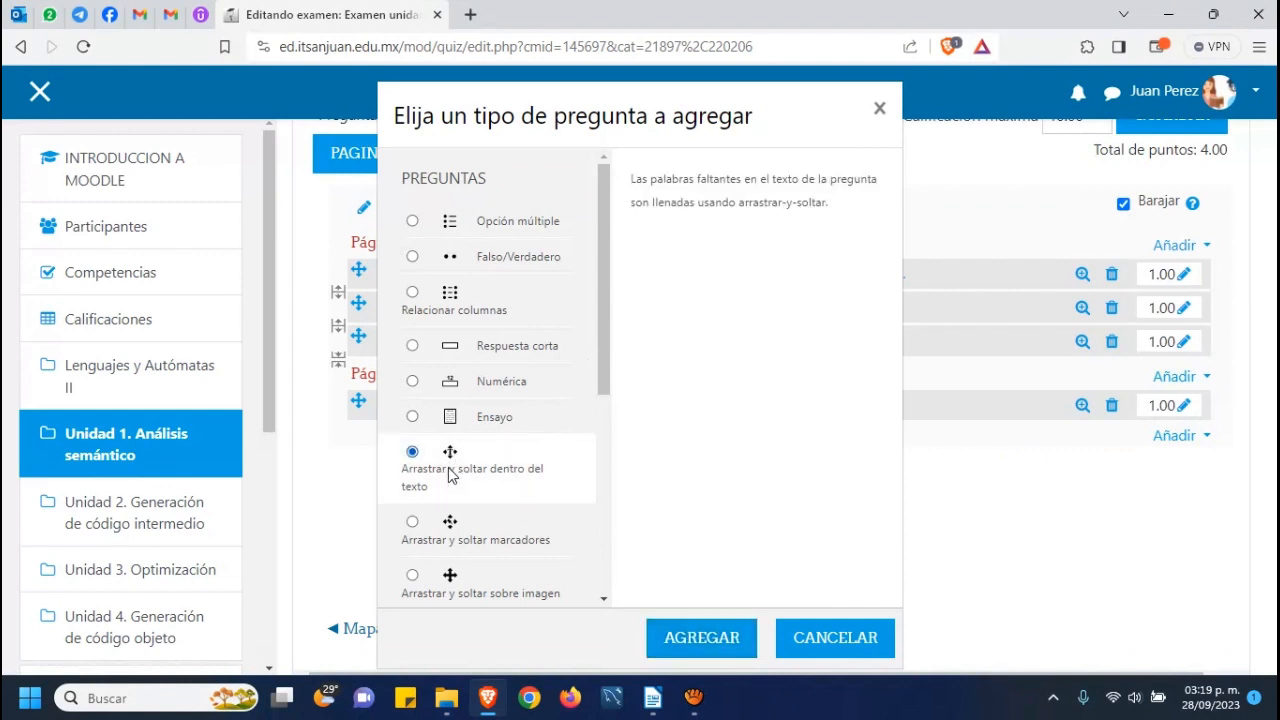
pyautogui.click(701, 638)
# Step: Name the drag-and-drop into text question U1P5ARRYSOL
pyautogui.scroll(-2, 651, 528)
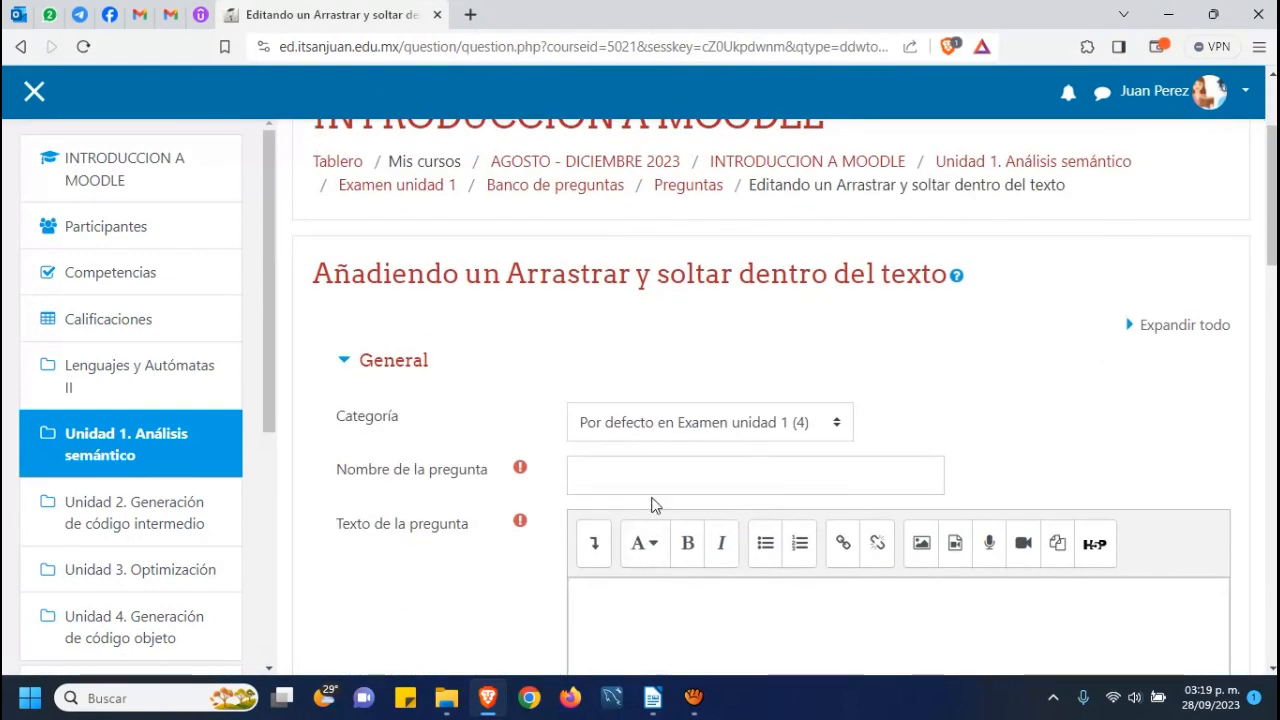
pyautogui.scroll(-2, 600, 290)
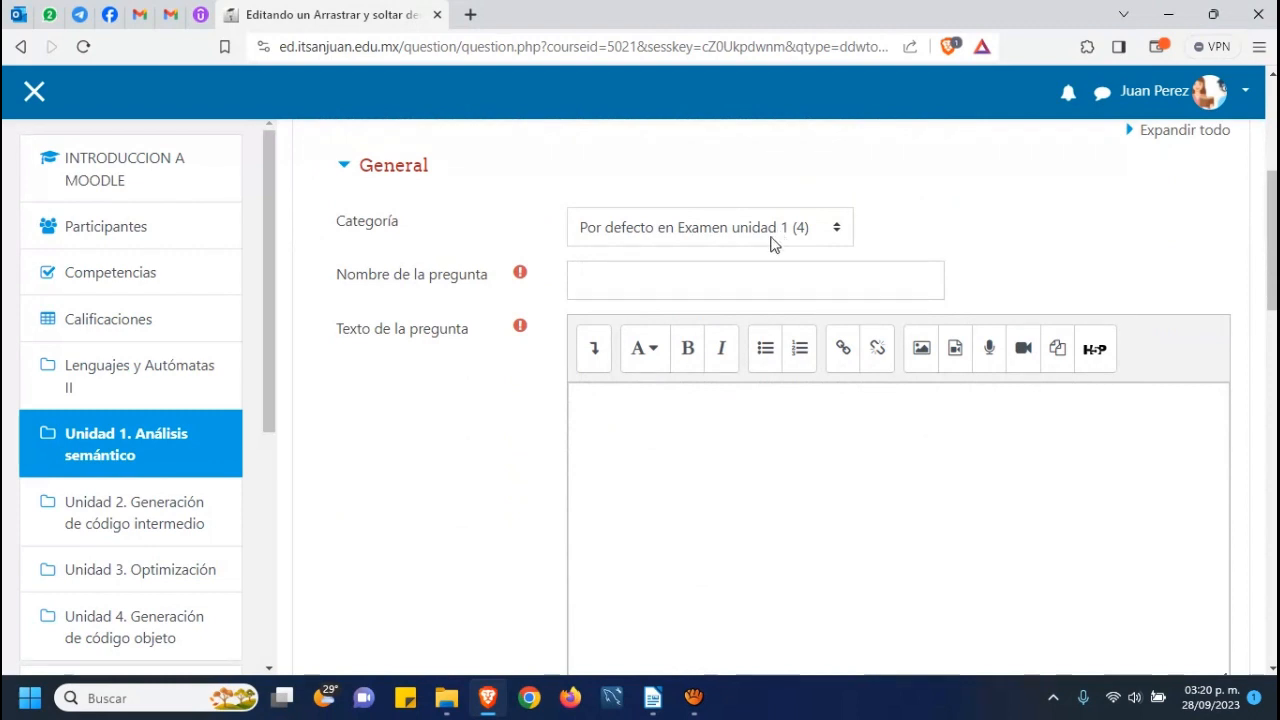
pyautogui.click(593, 288)
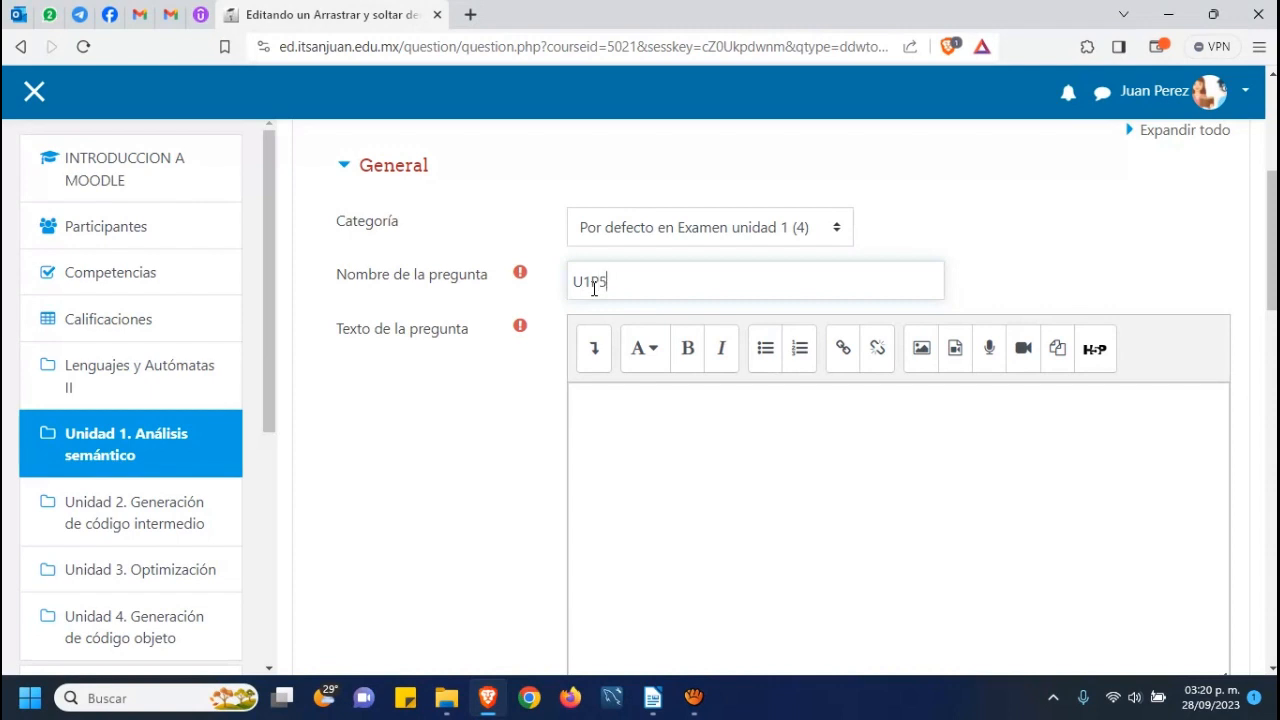
pyautogui.write('U1P5ARRYSOL')
# Step: Copy the two-line text "Mexicanos al [[1]] de guerra el [[2]] aprestad y el [[3]]" from BORRARPREGUNTAS.docx into the question text
pyautogui.scroll(-2, 703, 440)
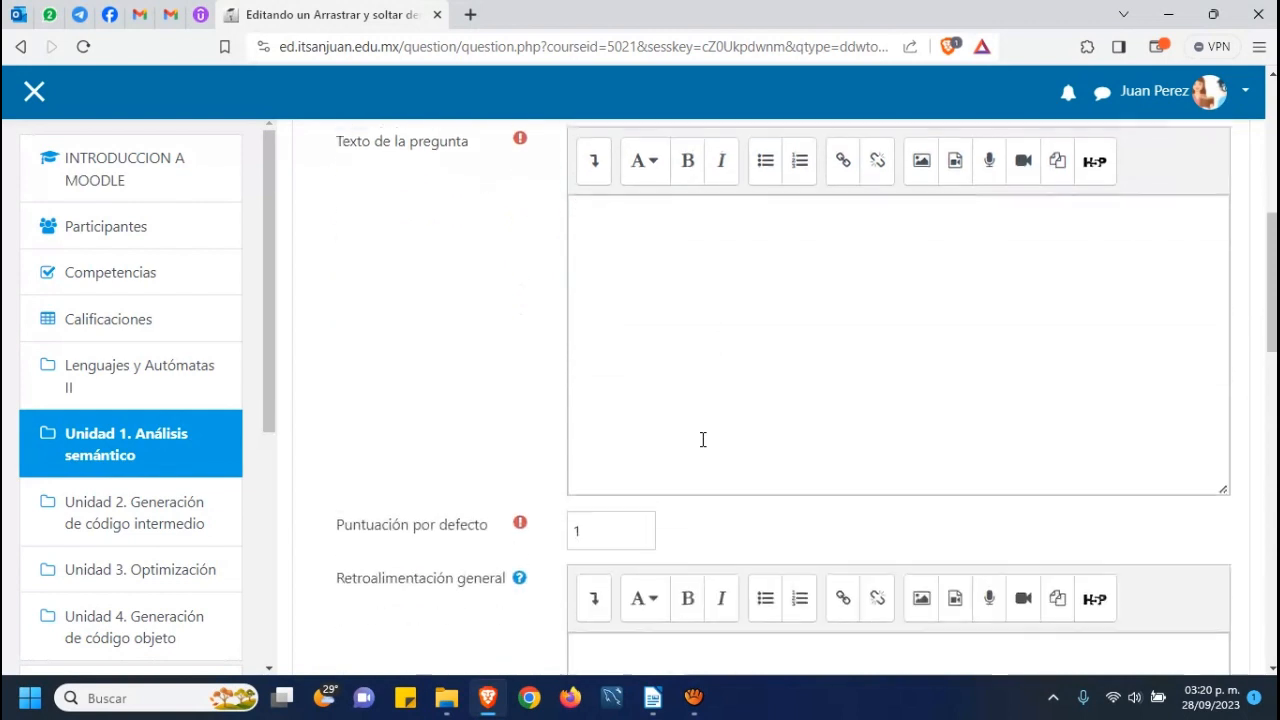
pyautogui.click(634, 240)
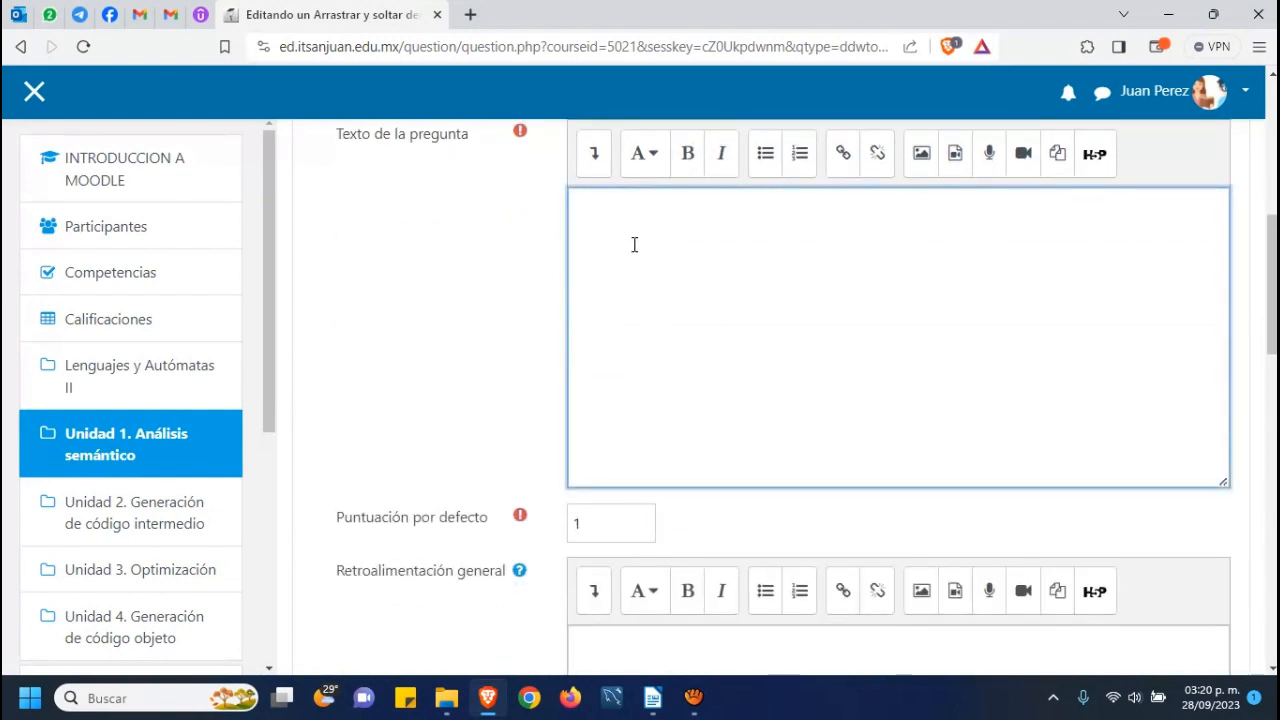
pyautogui.hotkey('alt', 'Tab')
pyautogui.scroll(-5, 551, 394)
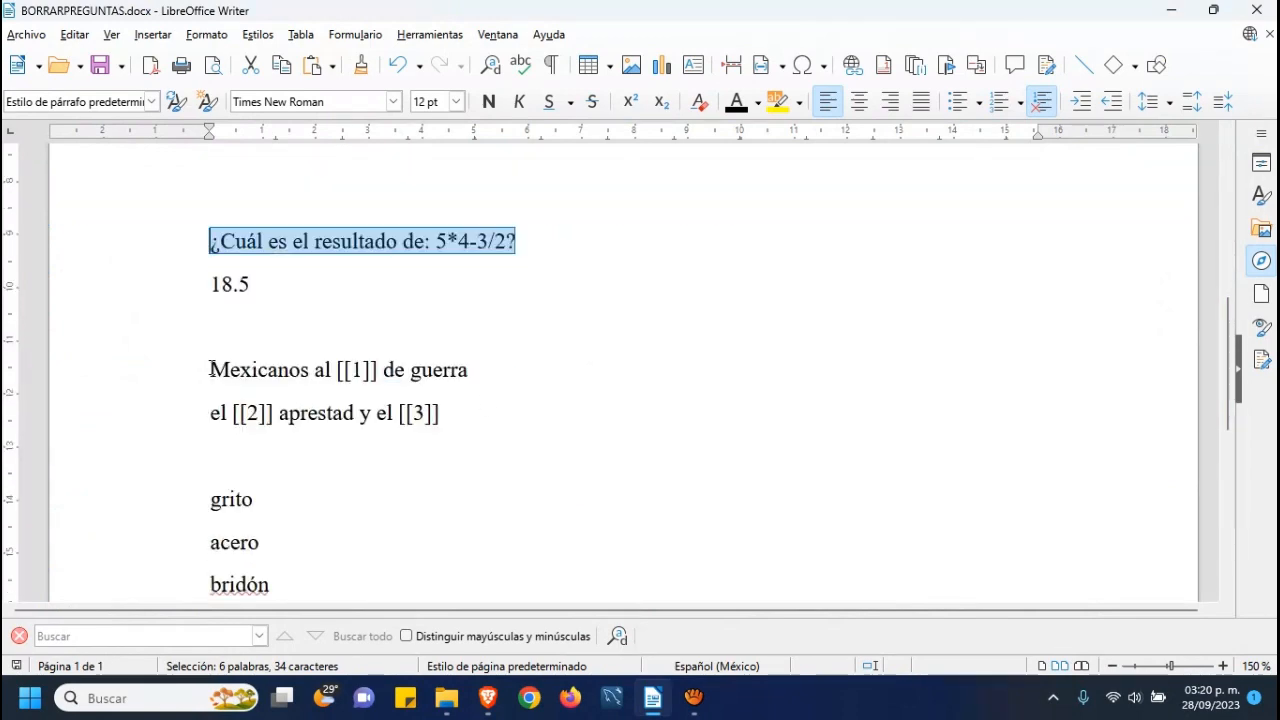
pyautogui.moveTo(194, 368); pyautogui.dragTo(452, 424)
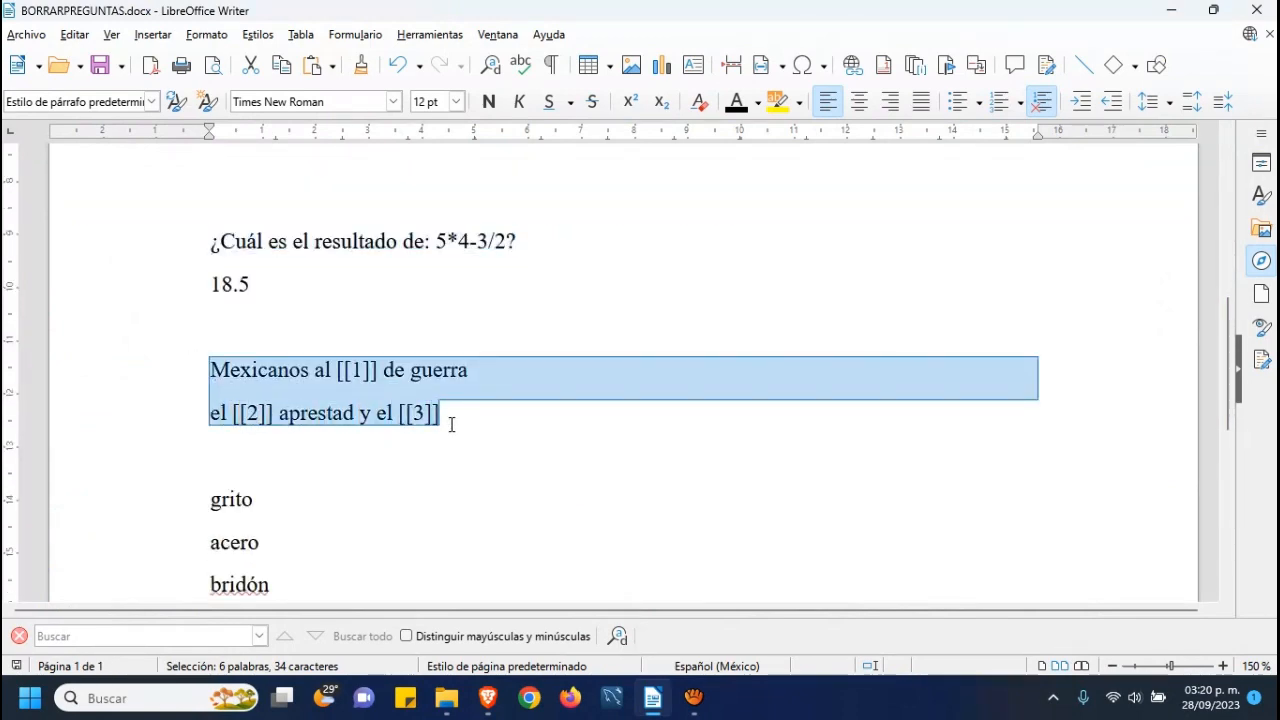
pyautogui.hotkey('ctrl', 'c')
pyautogui.hotkey('alt', 'Tab')
pyautogui.hotkey('ctrl', 'v')
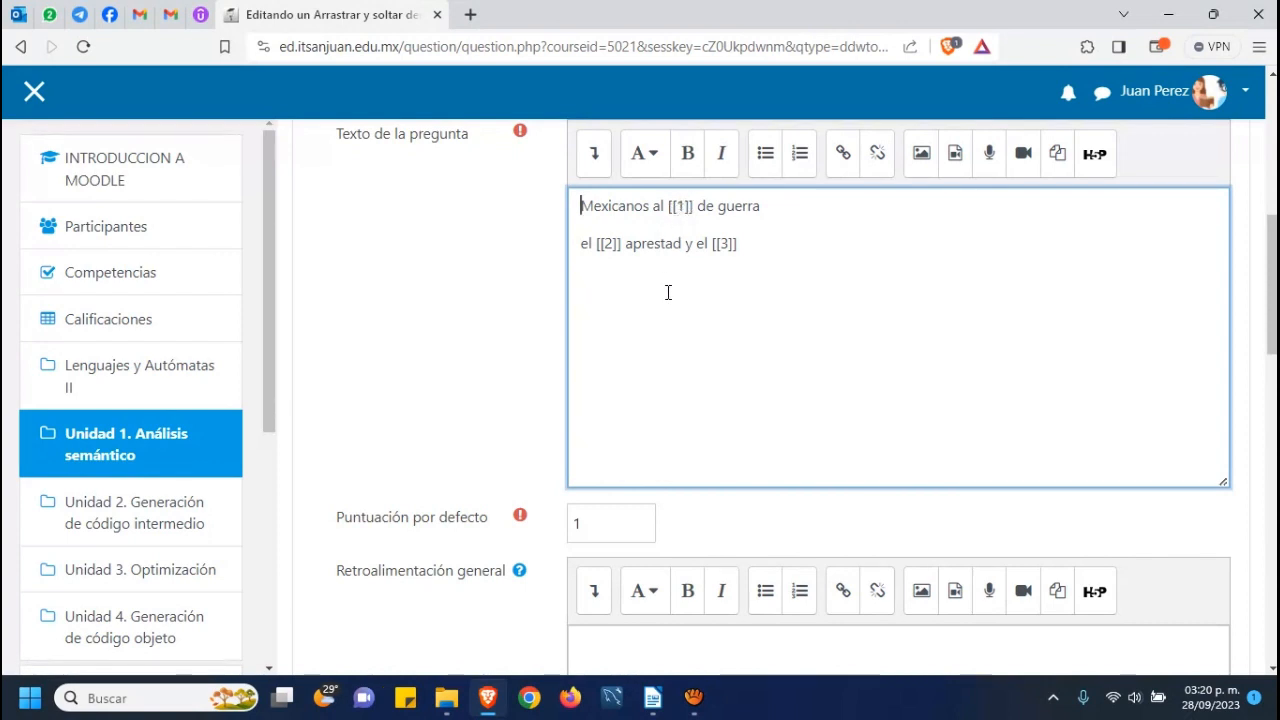
# Step: Enter "grito" as the answer for Opción [[1]] of the drag-and-drop question
pyautogui.scroll(-2, 668, 300)
pyautogui.scroll(-3, 668, 315)
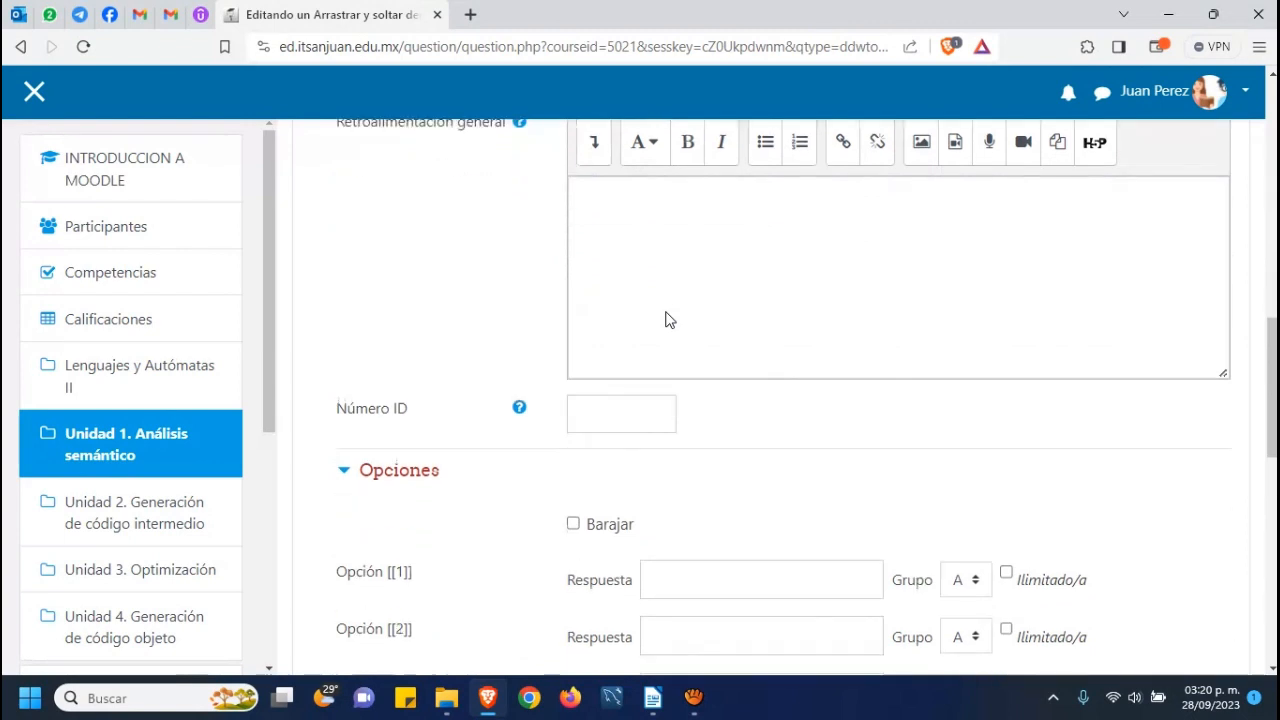
pyautogui.scroll(-1, 668, 320)
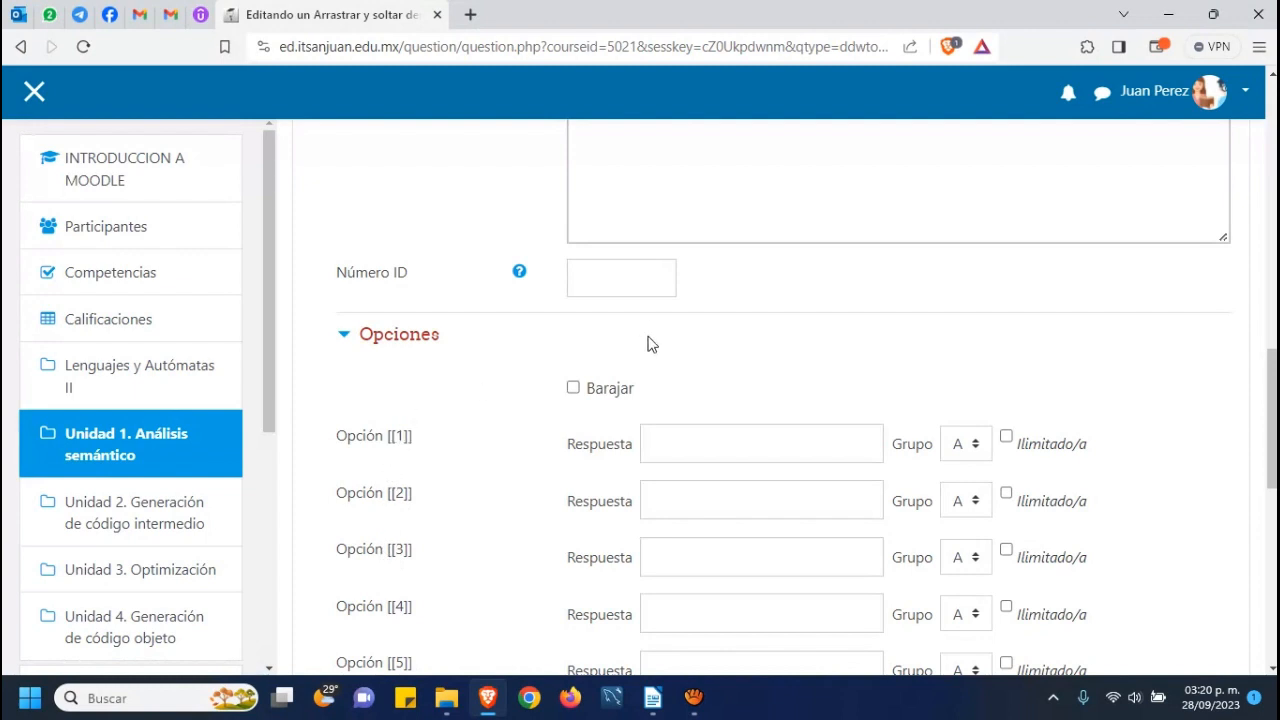
pyautogui.scroll(5, 648, 331)
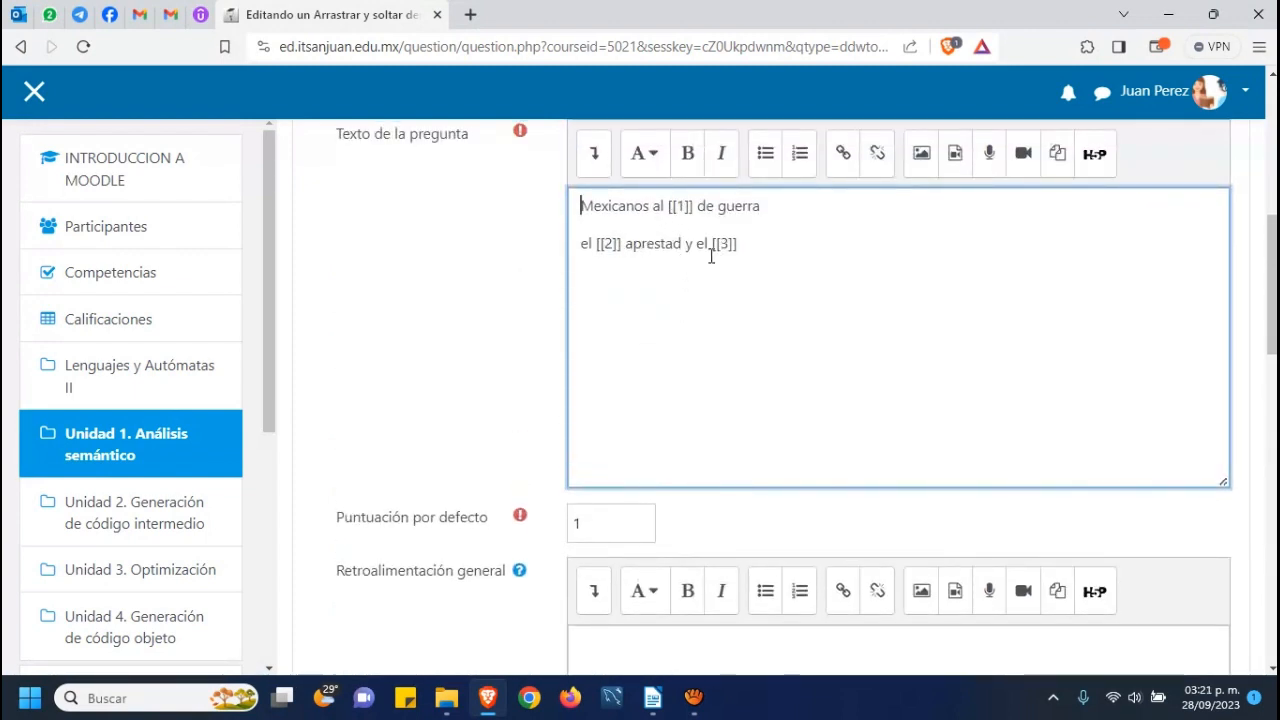
pyautogui.scroll(-7, 711, 256)
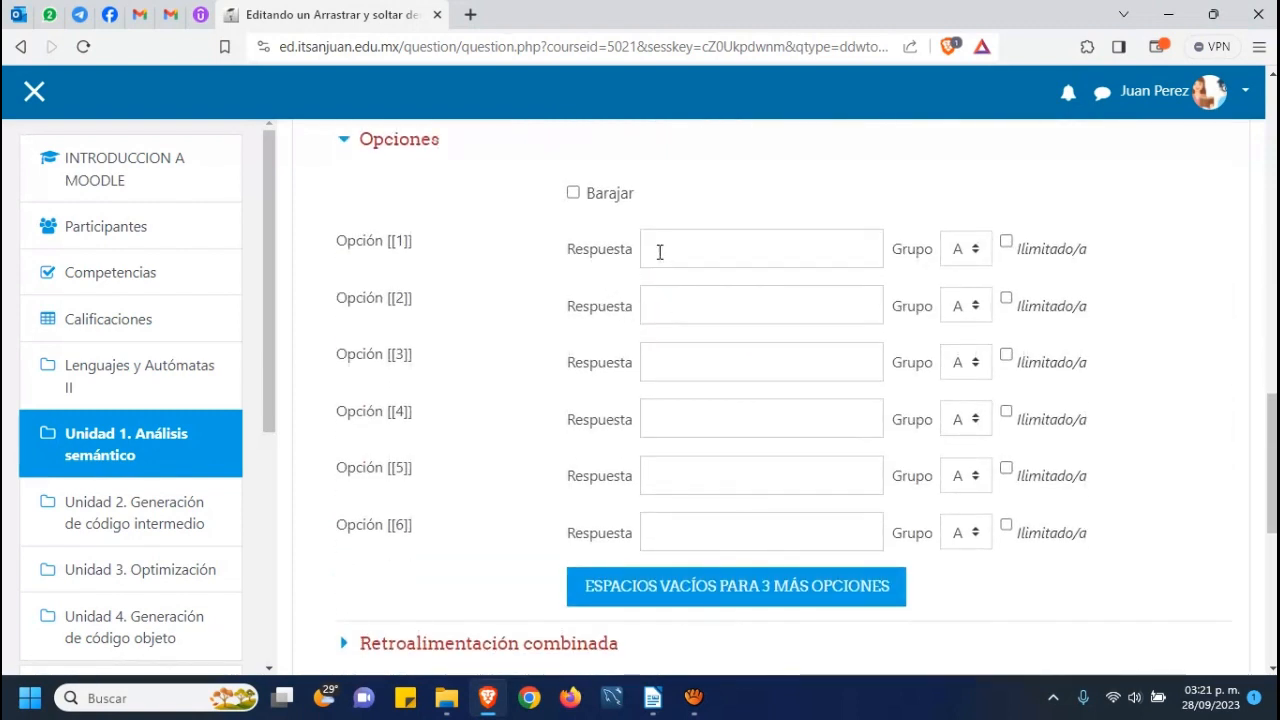
pyautogui.hotkey('alt', 'Tab')
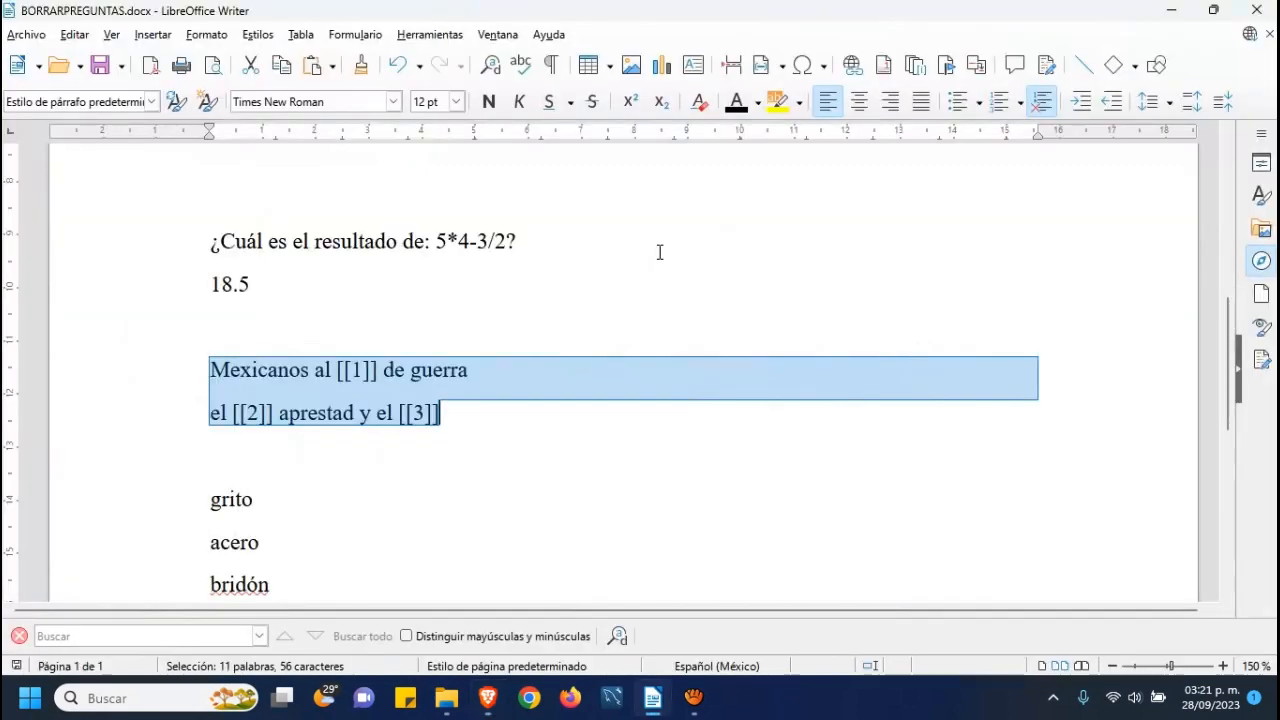
pyautogui.hotkey('alt', 'Tab')
pyautogui.click(655, 252)
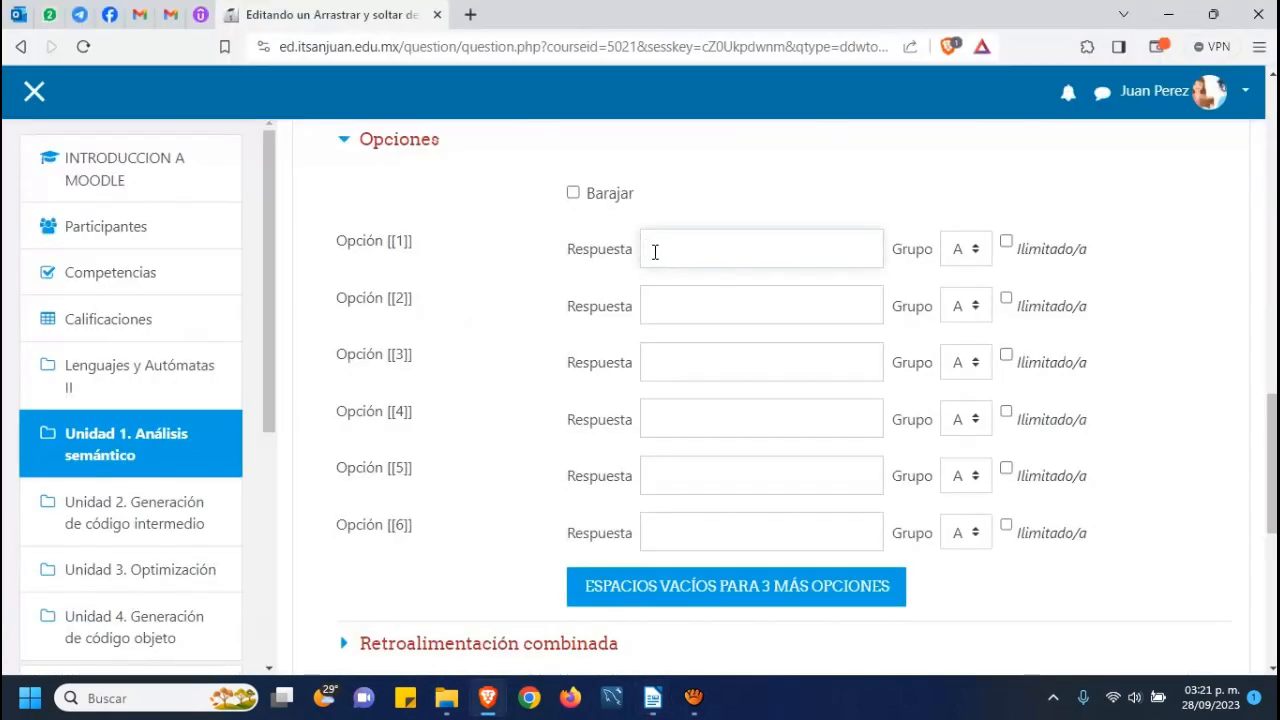
pyautogui.write('grito')
# Step: Enter "acero" as the answer for Opción [[2]] and "bridón" for Opción [[3]]
pyautogui.click(688, 306)
pyautogui.scroll(6, 666, 298)
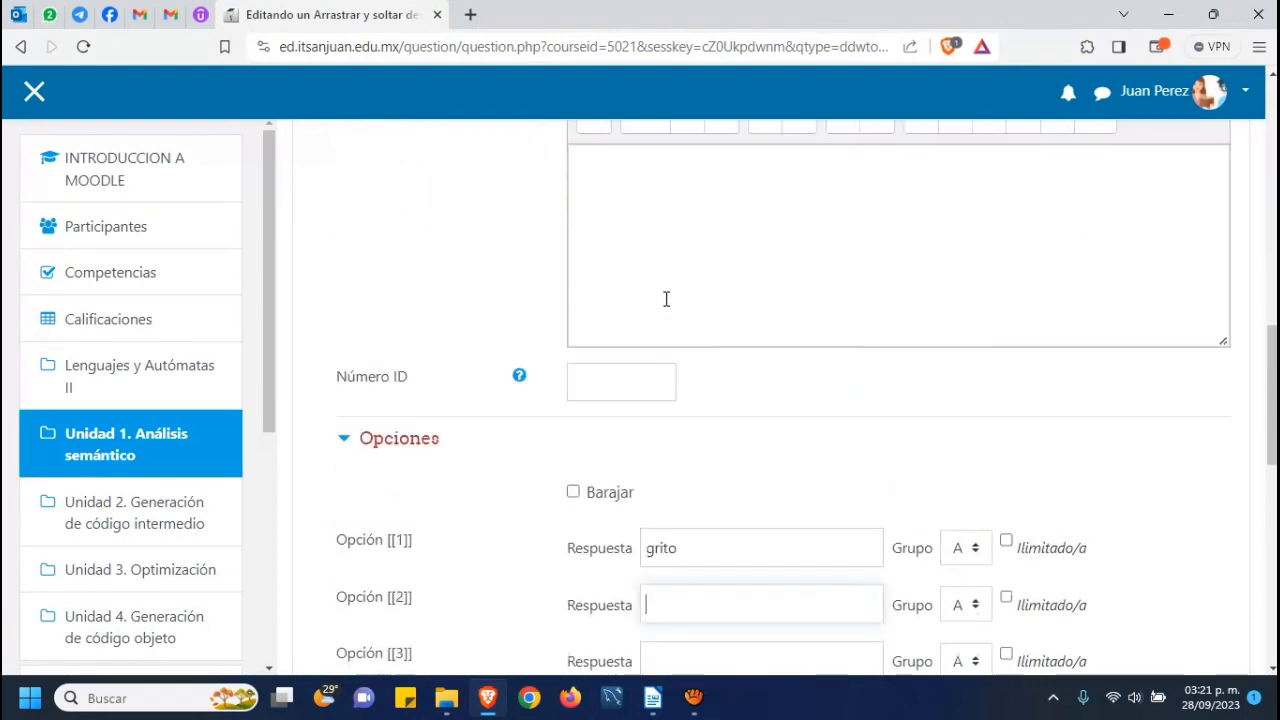
pyautogui.scroll(2, 666, 298)
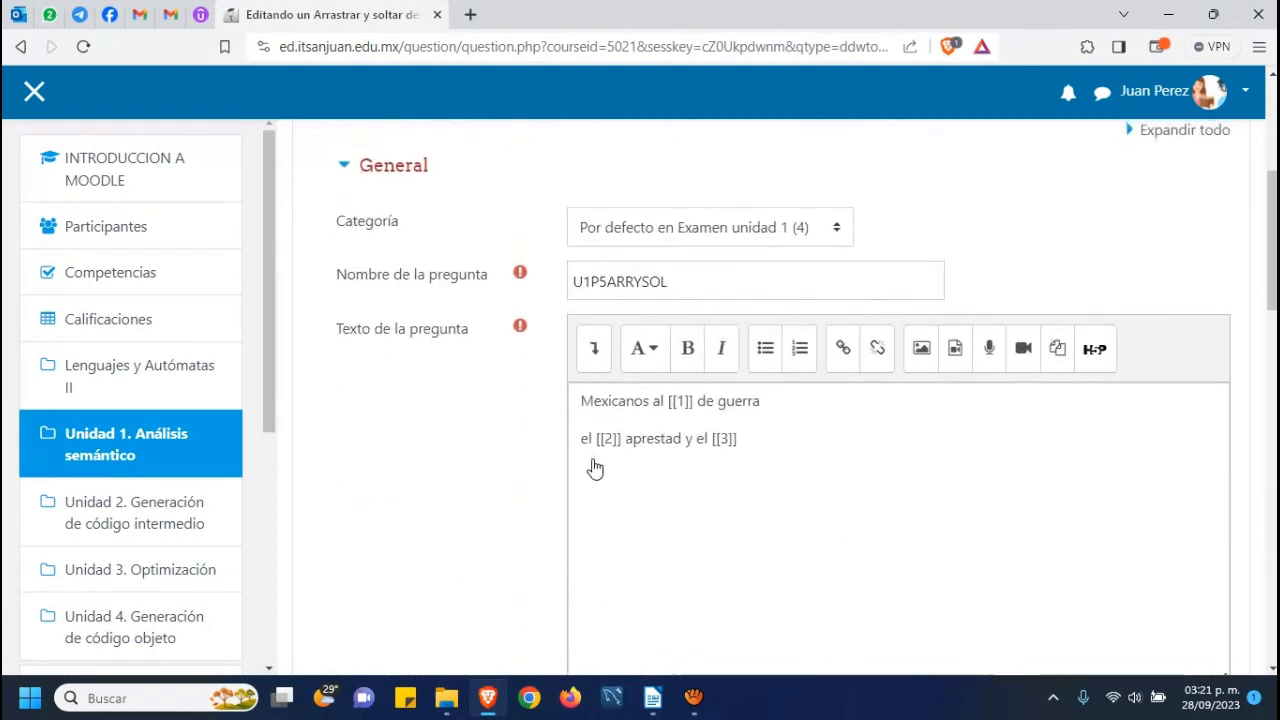
pyautogui.scroll(-6, 620, 455)
pyautogui.scroll(-2, 626, 463)
pyautogui.click(650, 500)
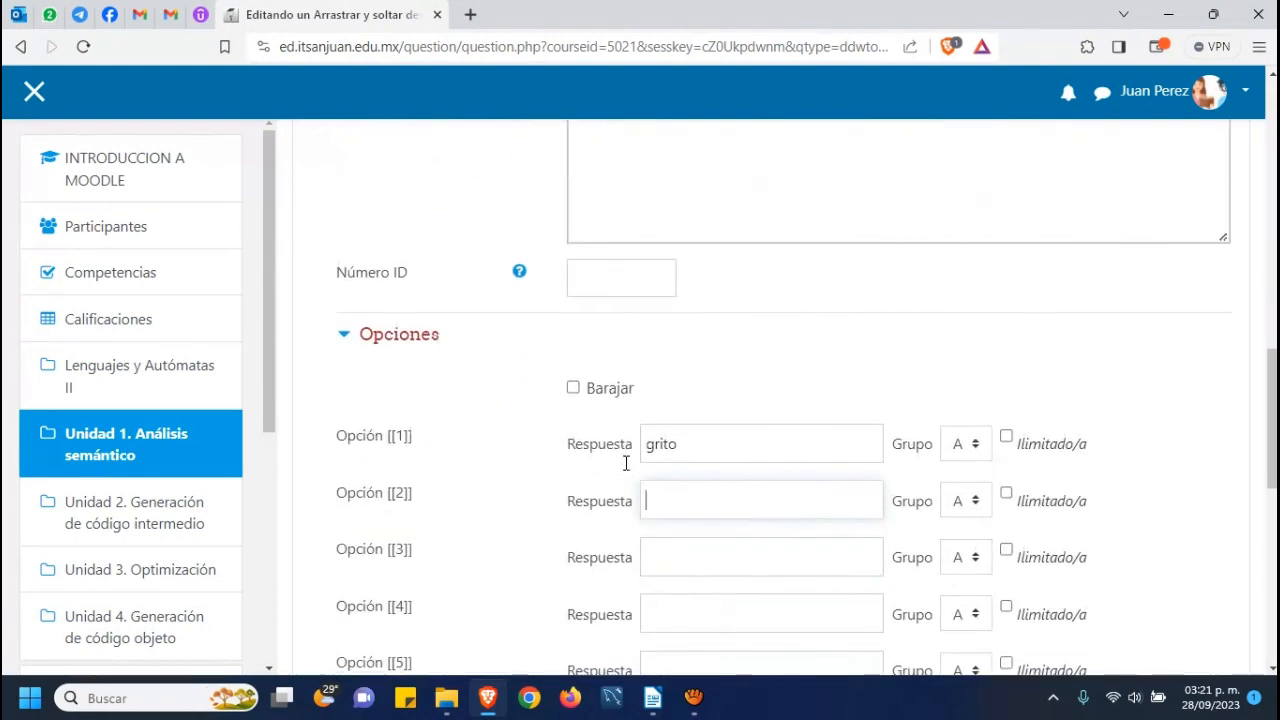
pyautogui.write('acero')
pyautogui.click(661, 554)
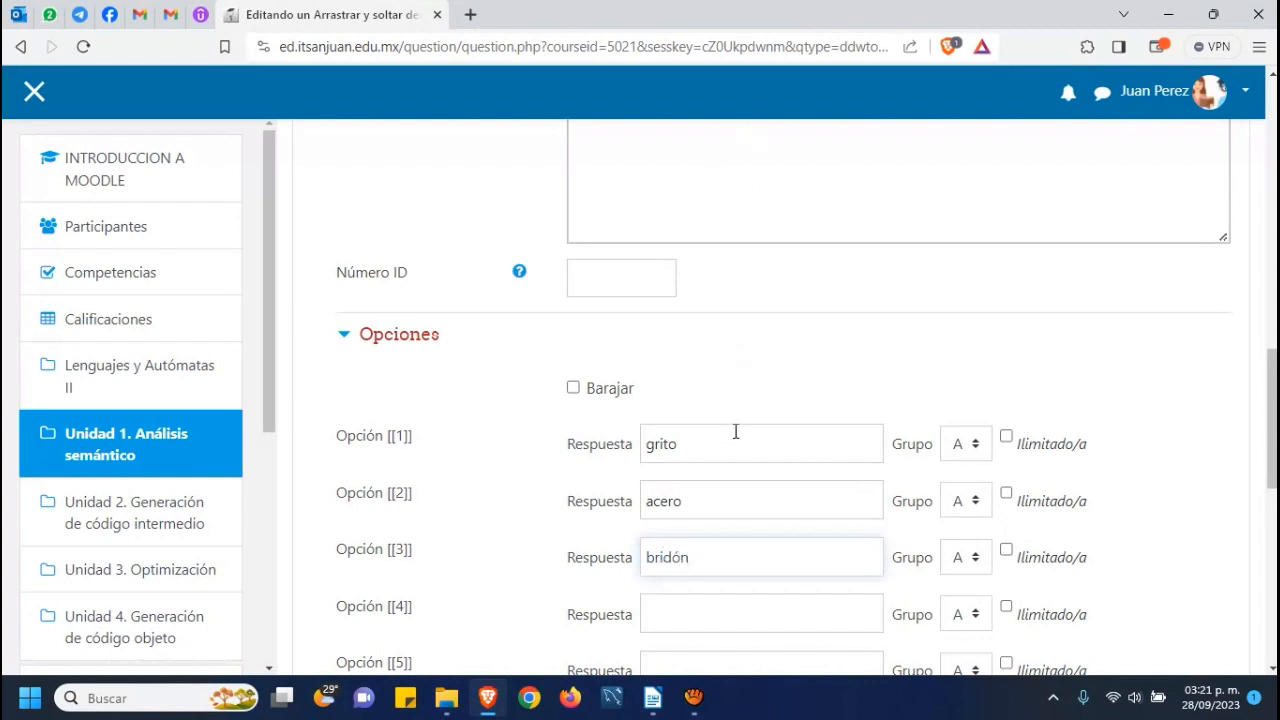
# Step: Compare the answers with the gaps in the question text and enable Barajar for the options
pyautogui.scroll(-2, 725, 437)
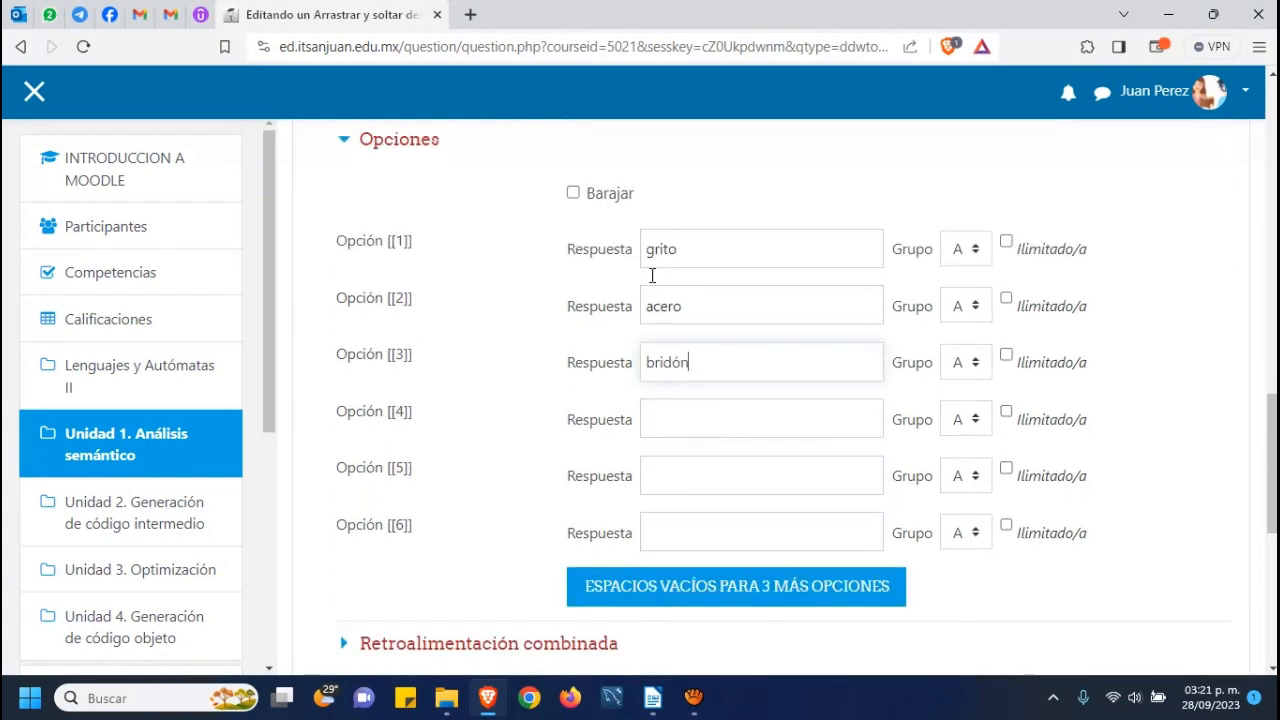
pyautogui.scroll(4, 771, 323)
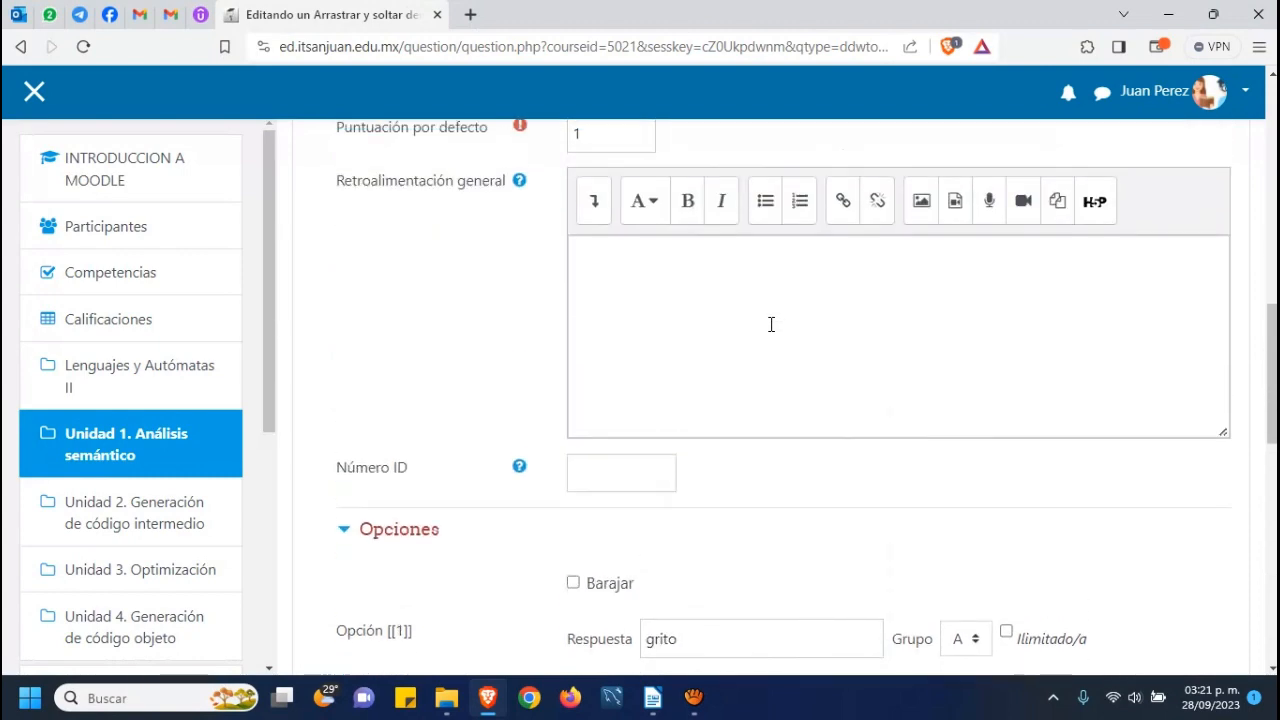
pyautogui.scroll(2, 771, 323)
pyautogui.scroll(5, 657, 329)
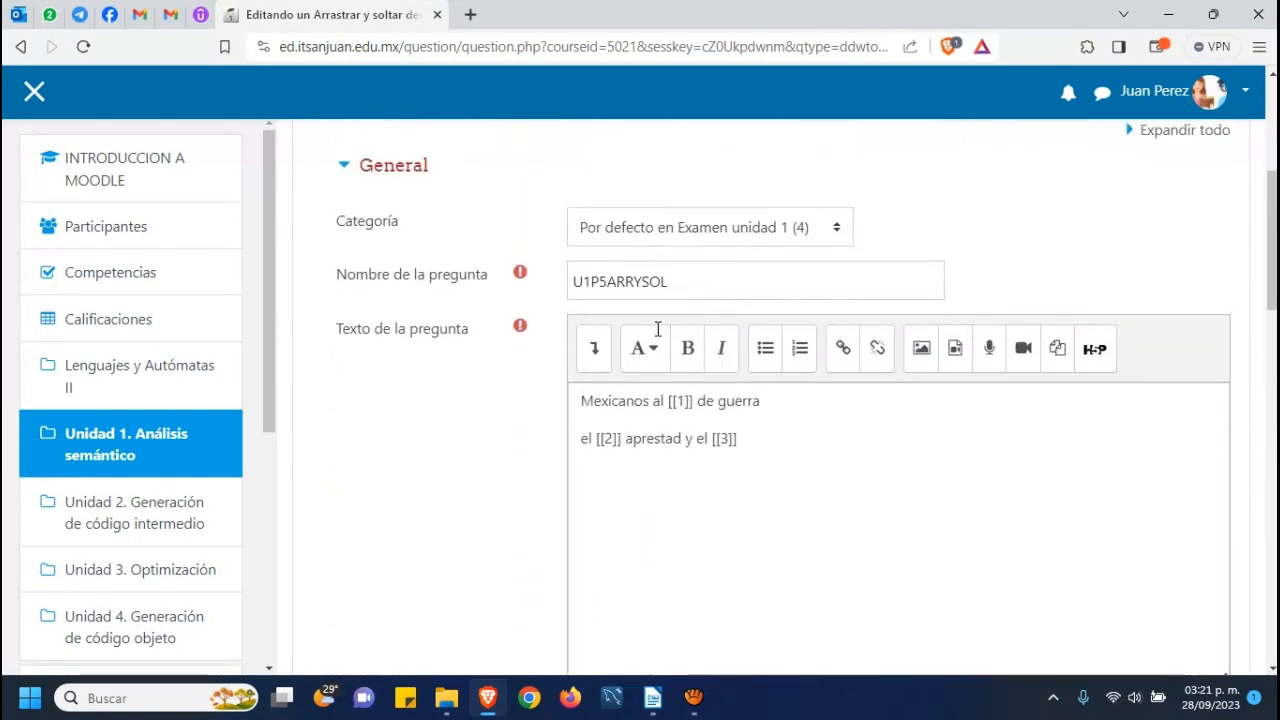
pyautogui.scroll(-4, 729, 371)
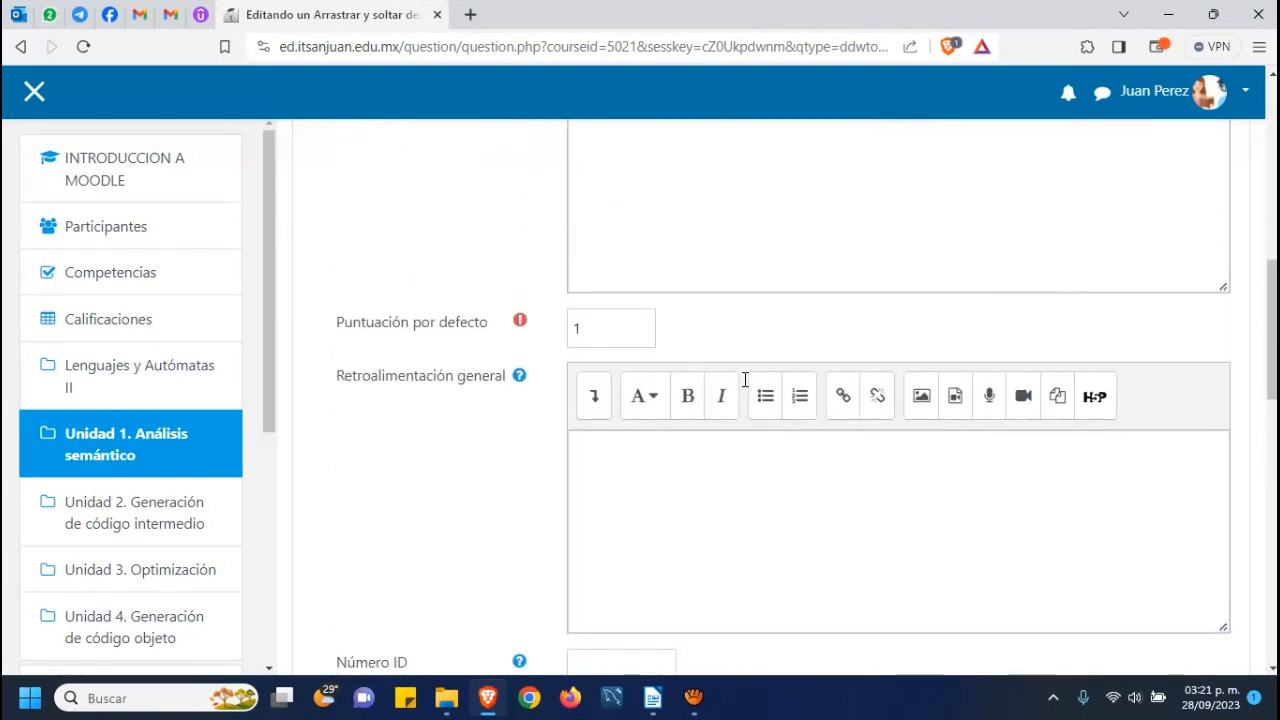
pyautogui.scroll(-2, 735, 385)
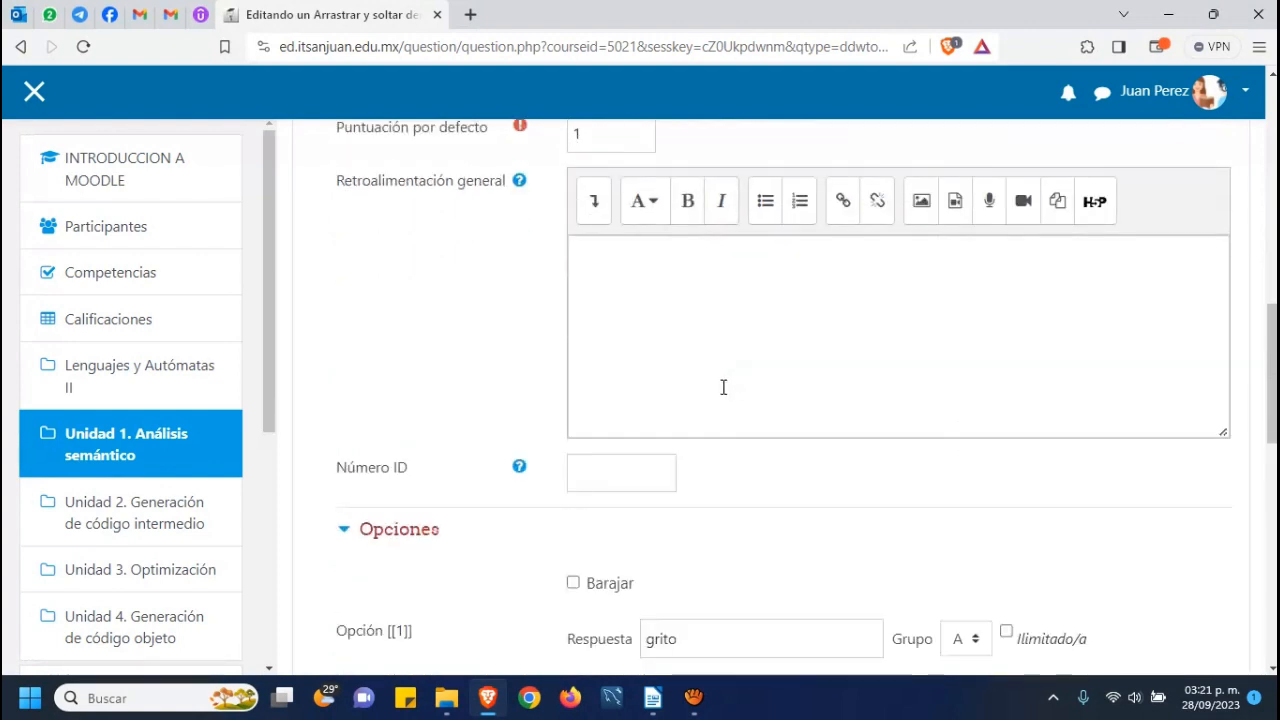
pyautogui.scroll(-2, 723, 387)
pyautogui.scroll(-2, 726, 377)
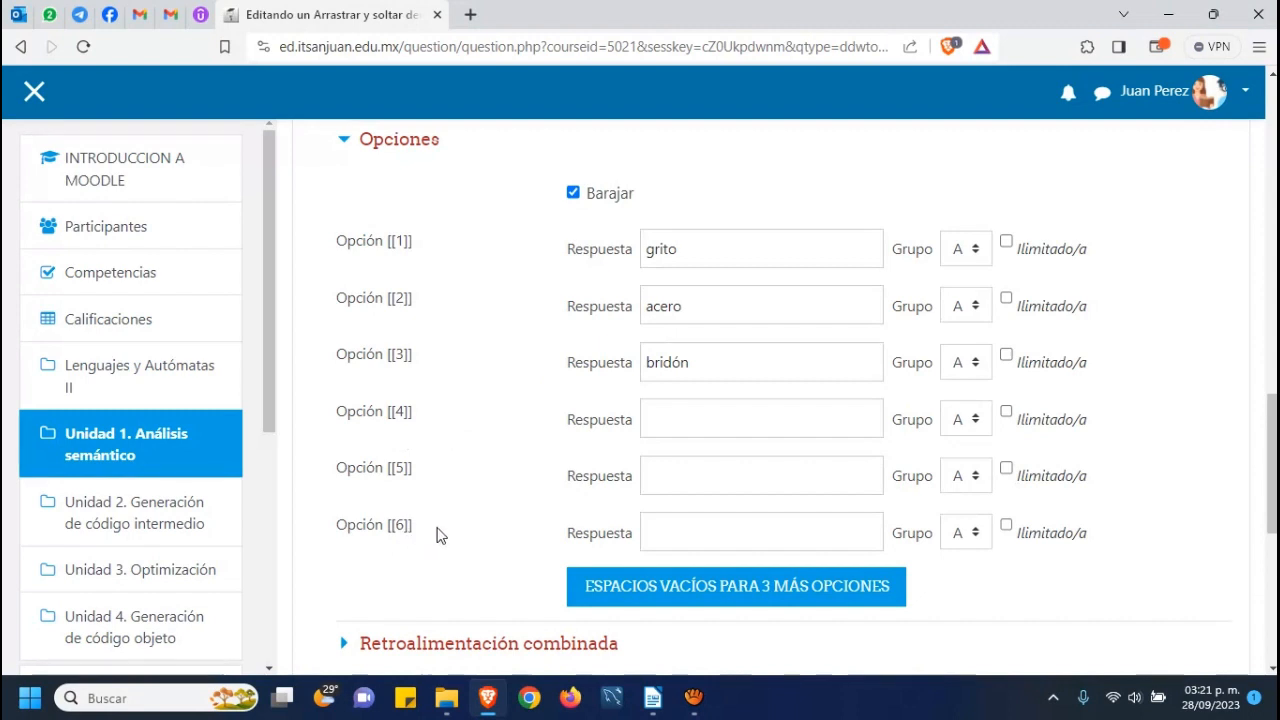
# Step: Check the drag-and-drop question's text and options, save it, and review the exam's question list
pyautogui.scroll(4, 700, 331)
pyautogui.scroll(6, 629, 311)
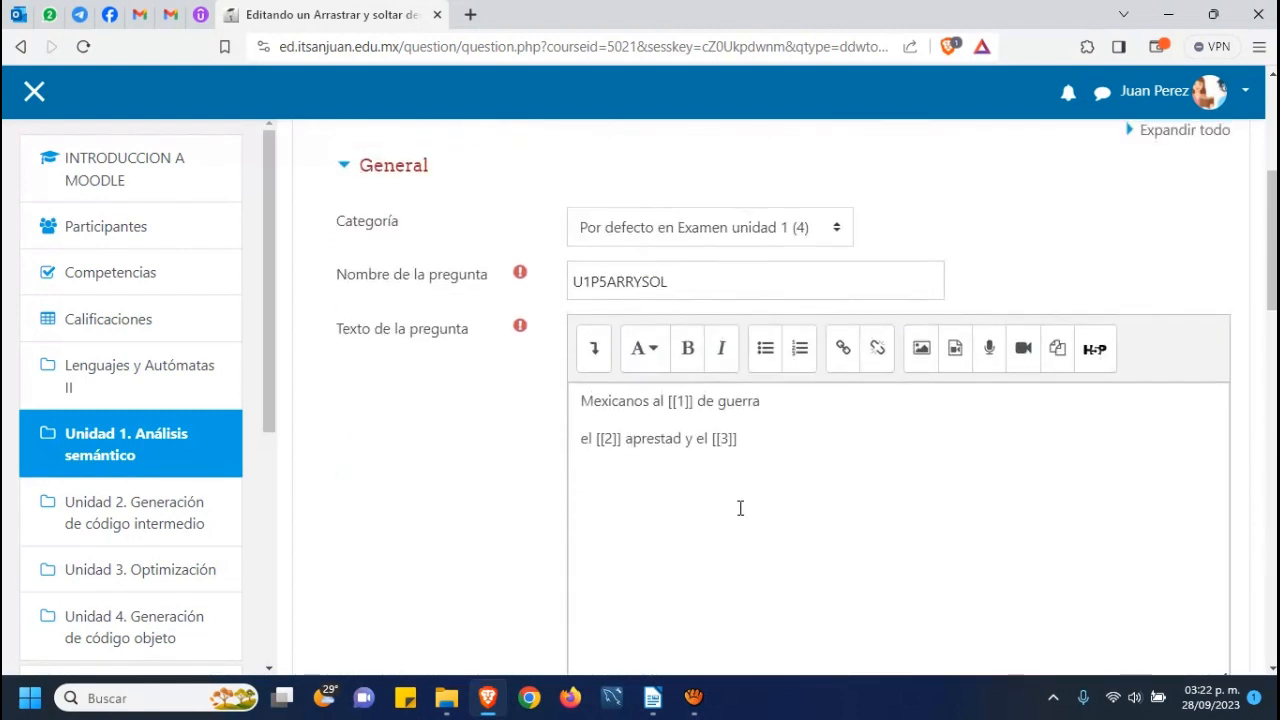
pyautogui.scroll(-10, 740, 508)
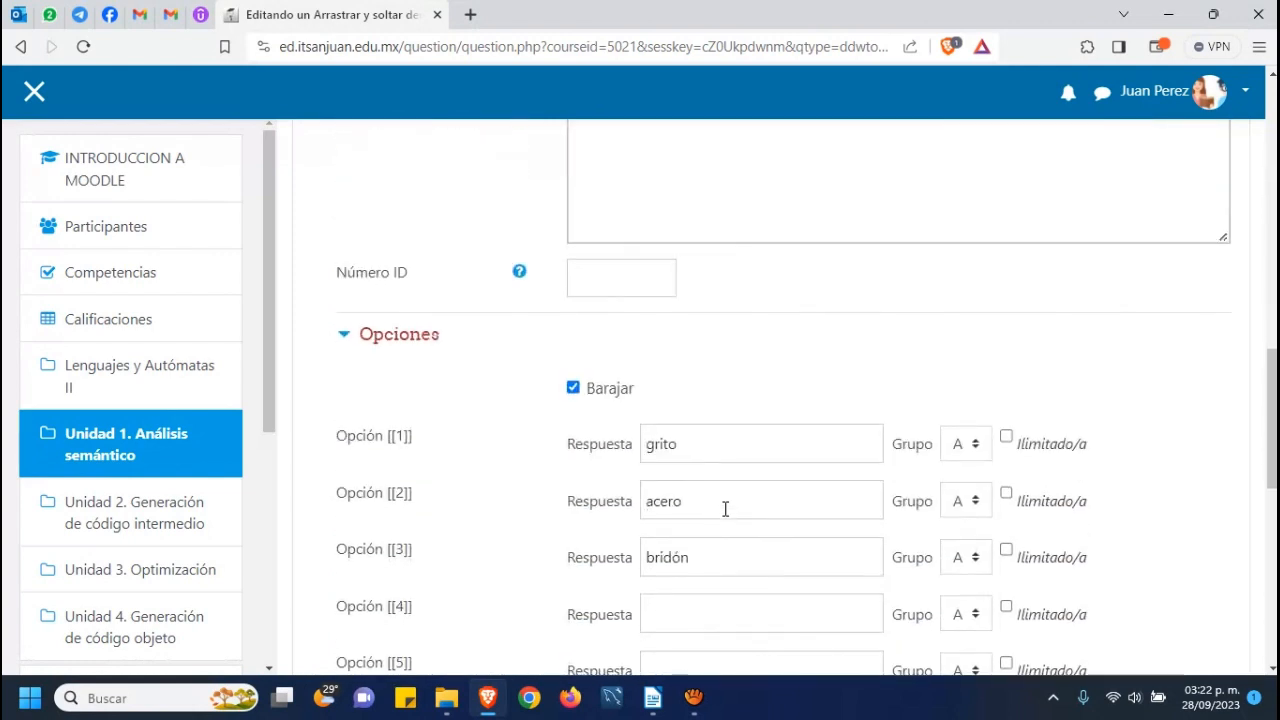
pyautogui.scroll(-2, 726, 509)
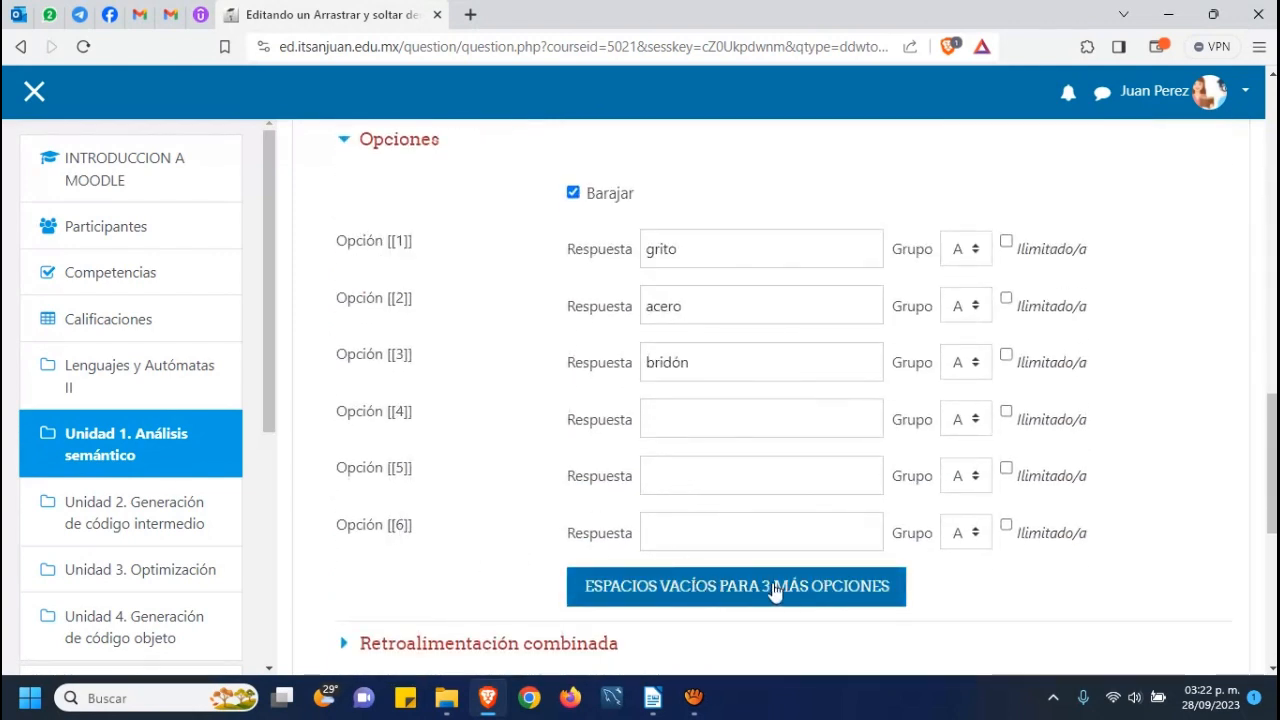
pyautogui.scroll(-4, 730, 591)
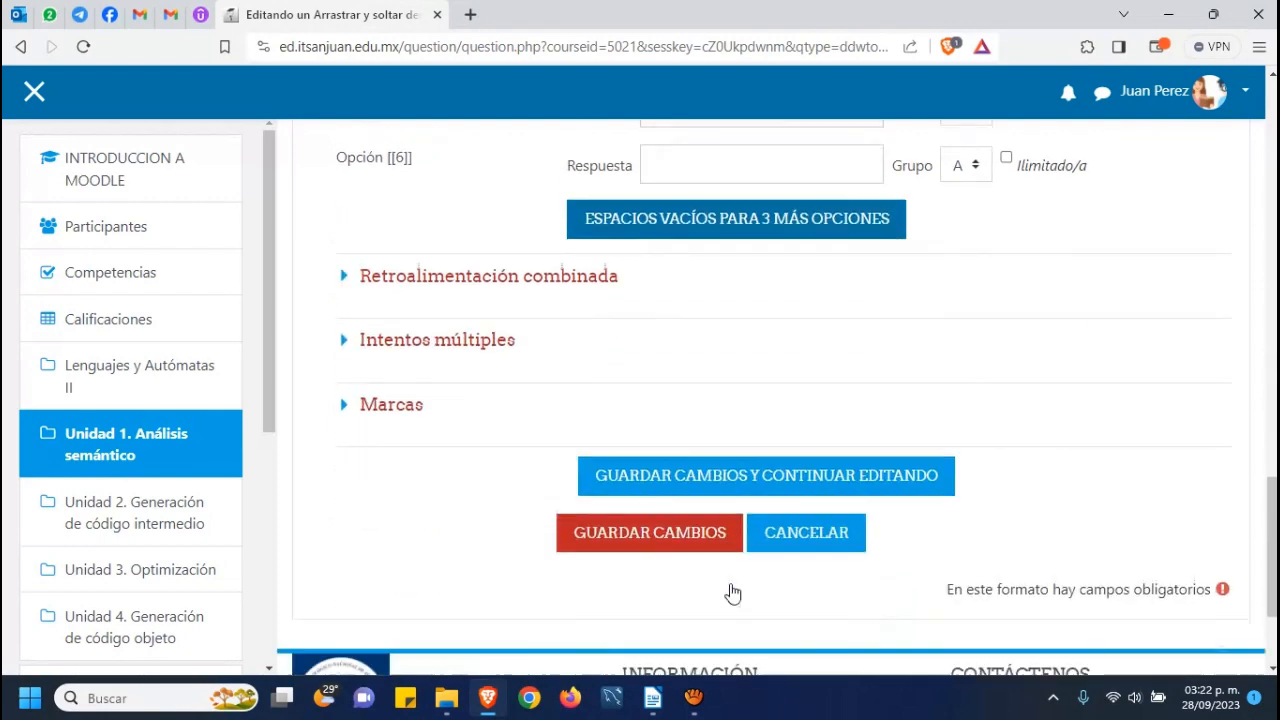
pyautogui.click(649, 515)
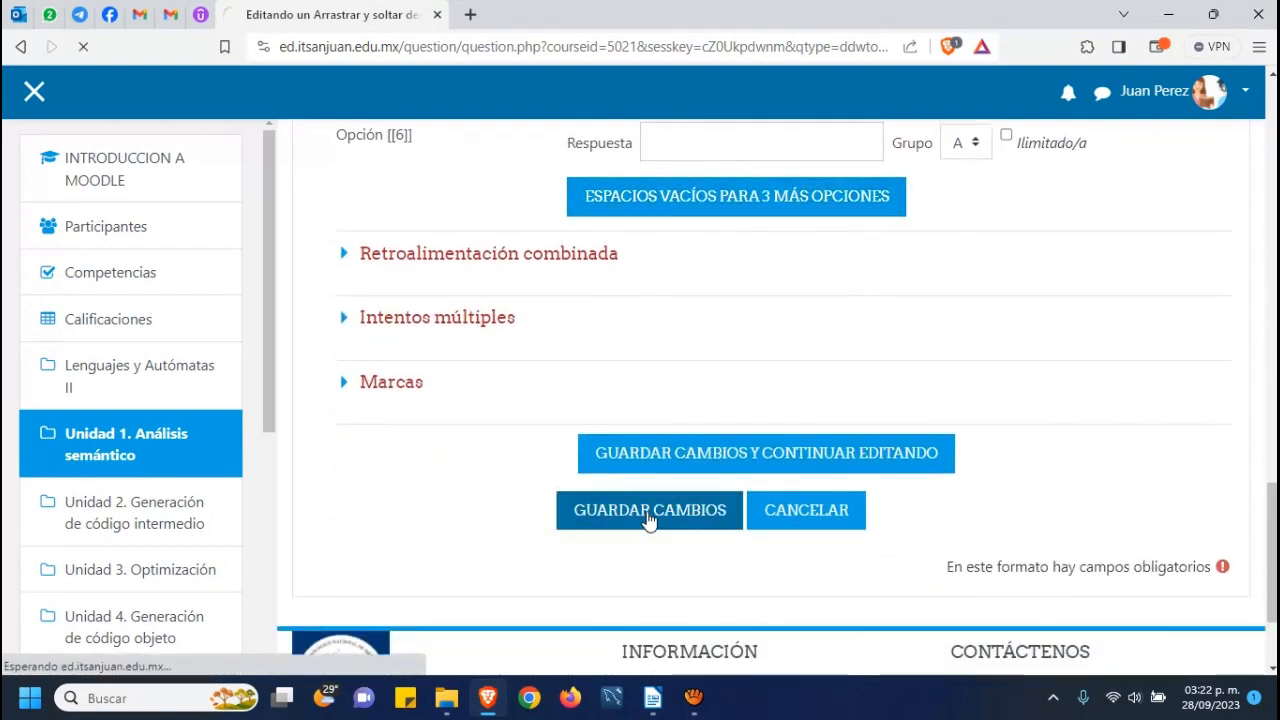
pyautogui.scroll(-4, 645, 500)
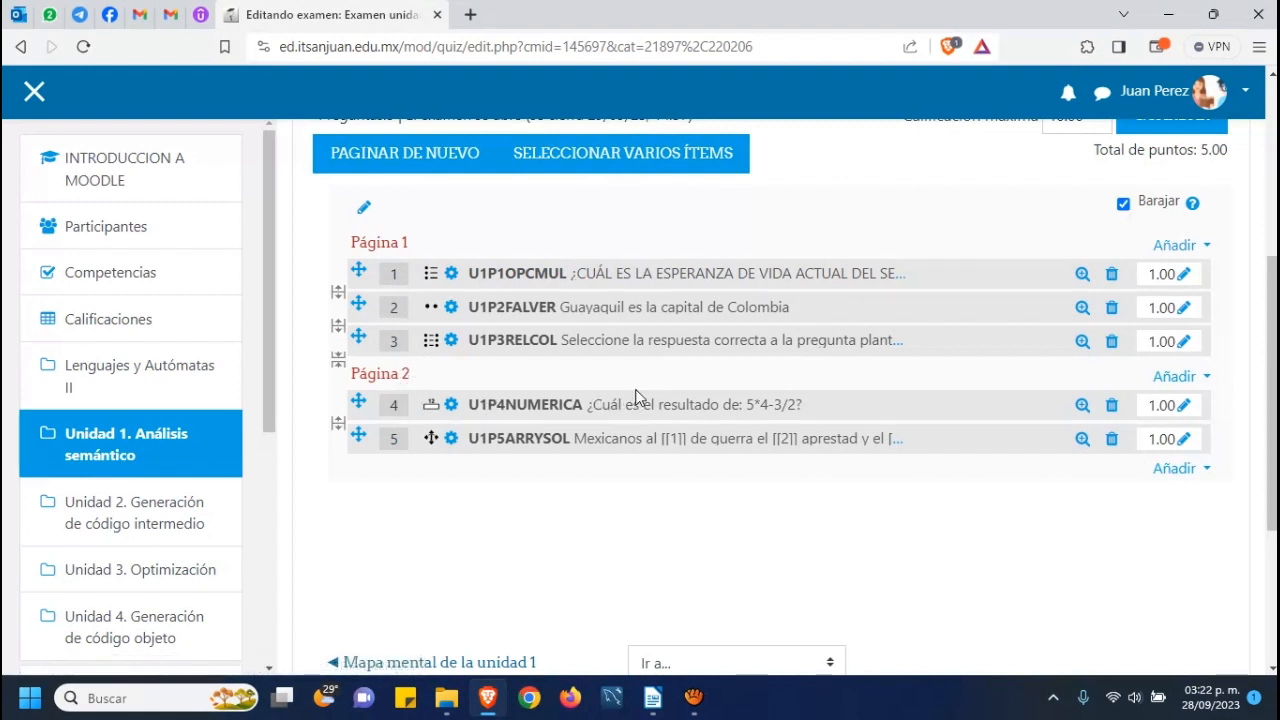
pyautogui.scroll(-2, 635, 397)
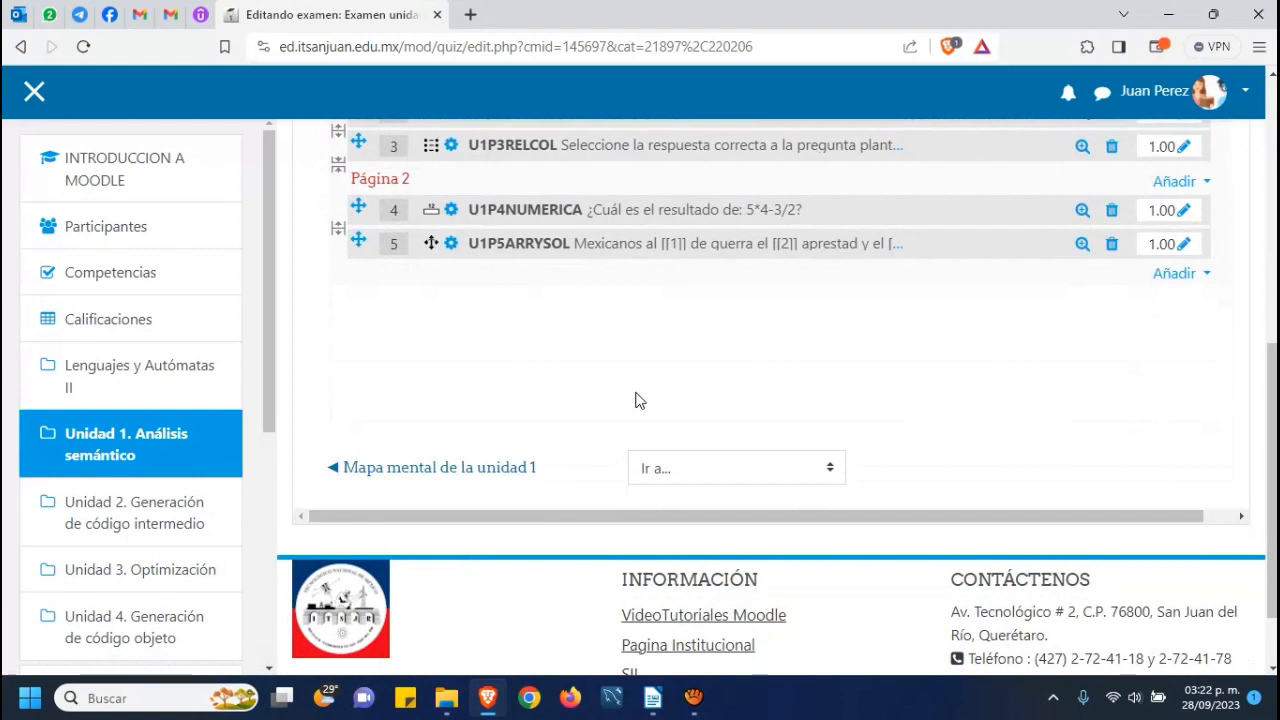
pyautogui.scroll(2, 635, 400)
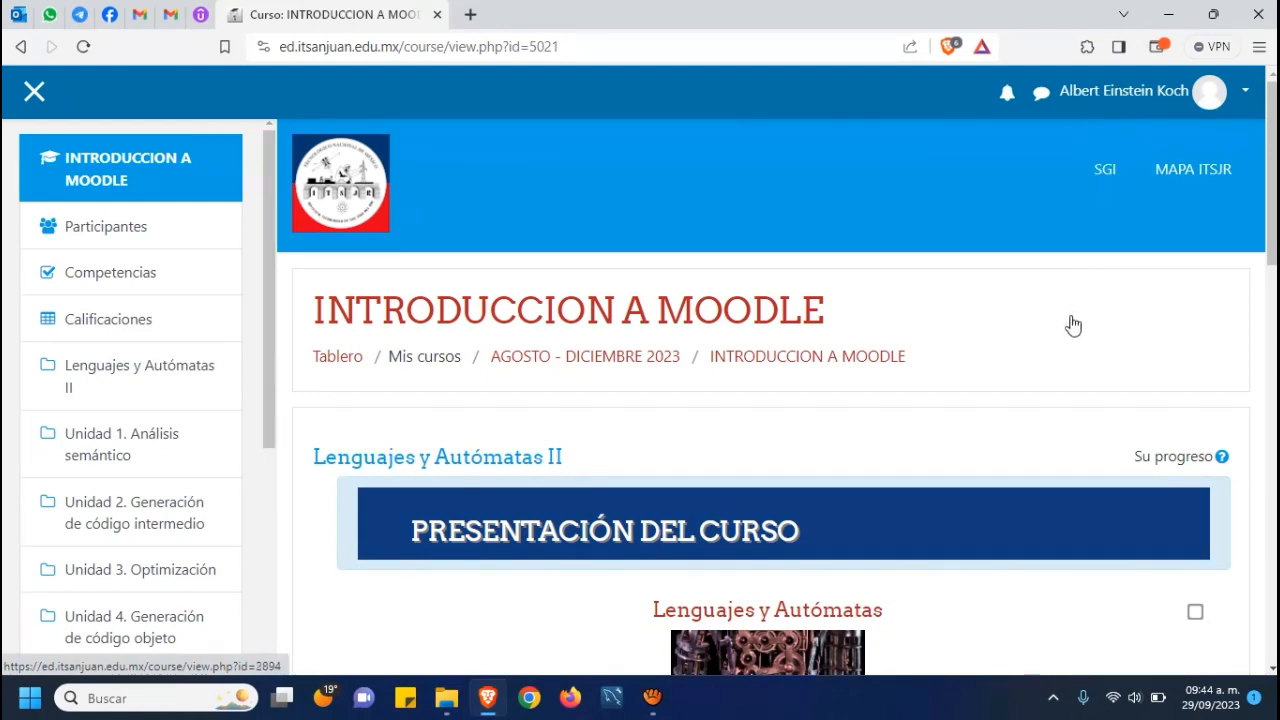
# Step: From the student account, open Examen unidad 1 in the Unidad 1 section and start the timed attempt
pyautogui.scroll(-7, 1068, 335)
pyautogui.scroll(-2, 1065, 358)
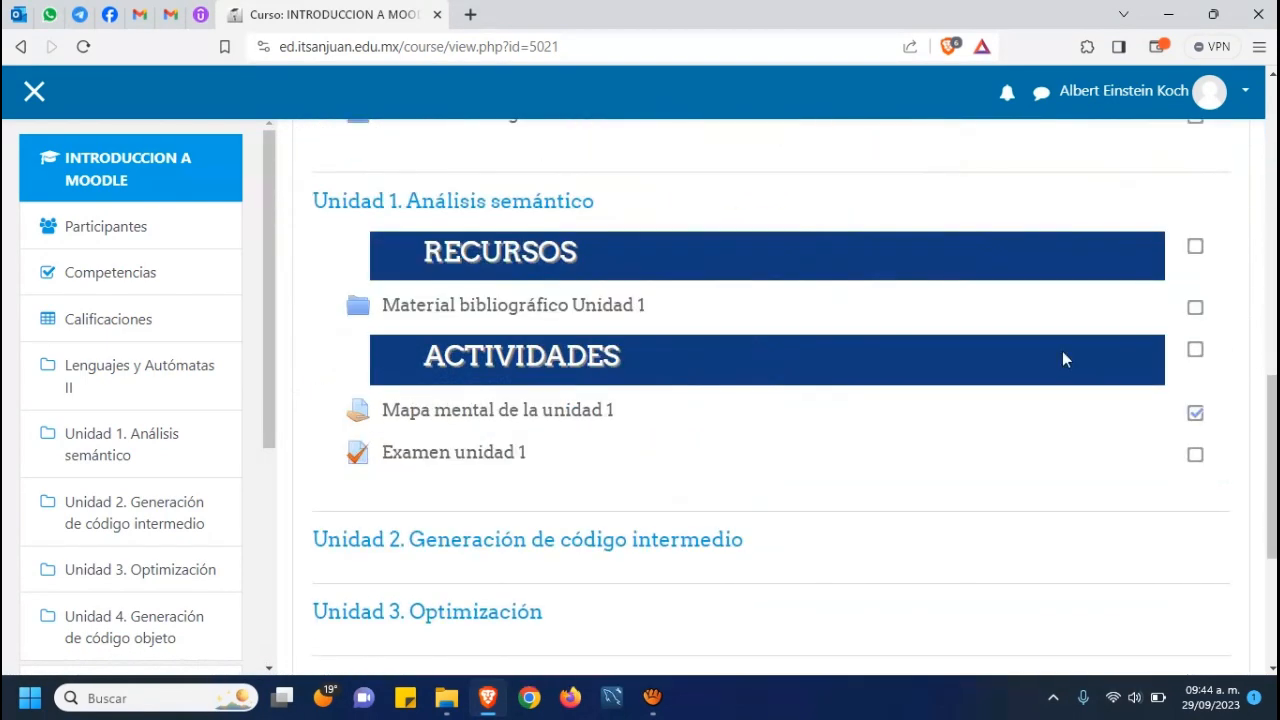
pyautogui.click(420, 455)
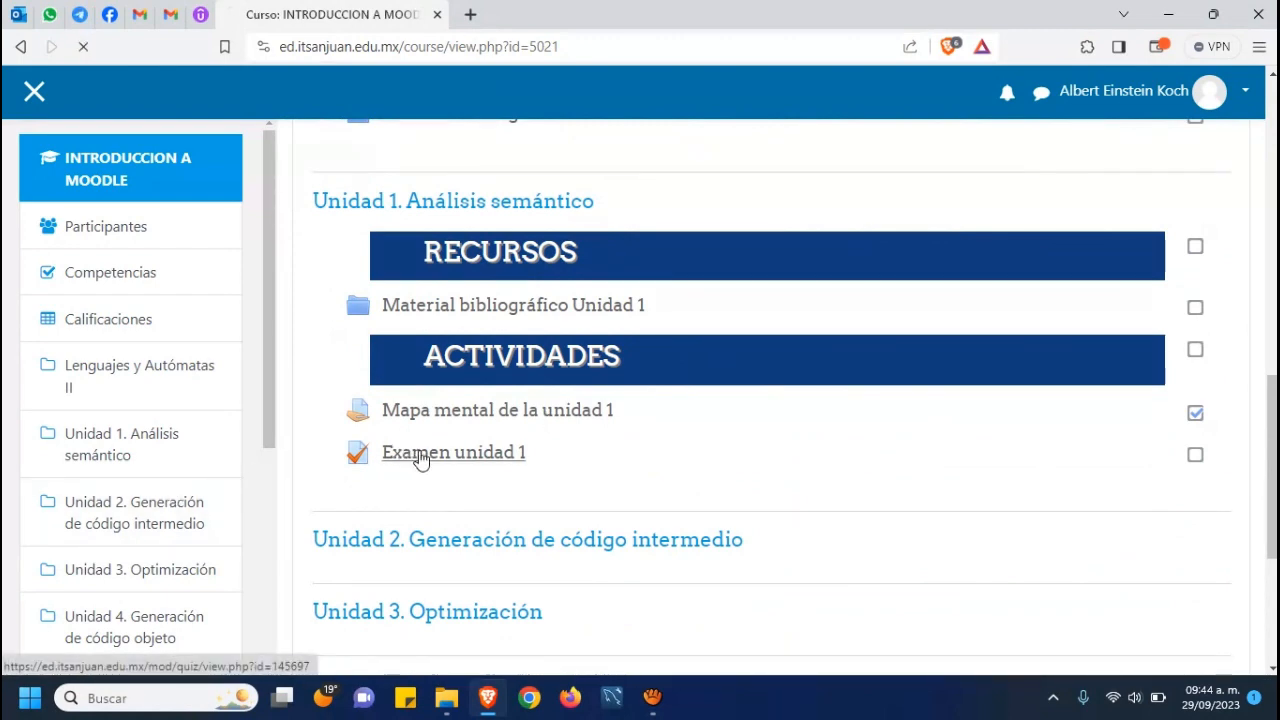
pyautogui.scroll(-2, 725, 459)
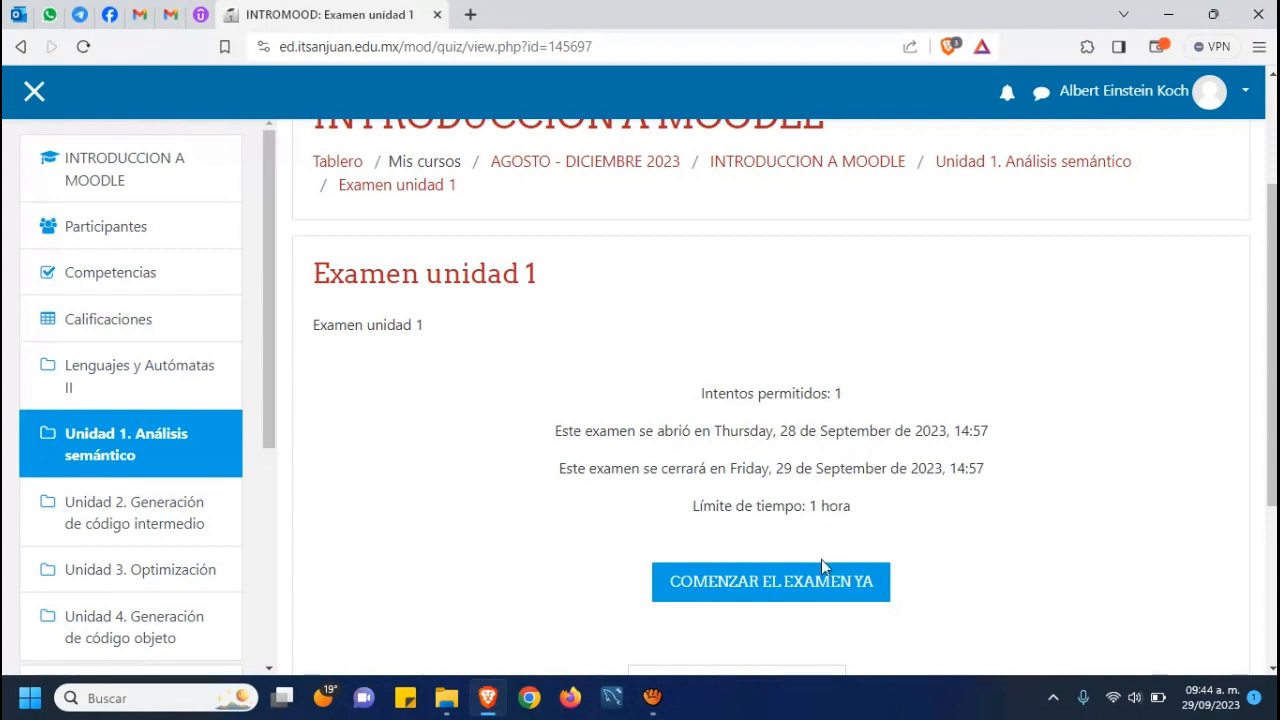
pyautogui.click(754, 591)
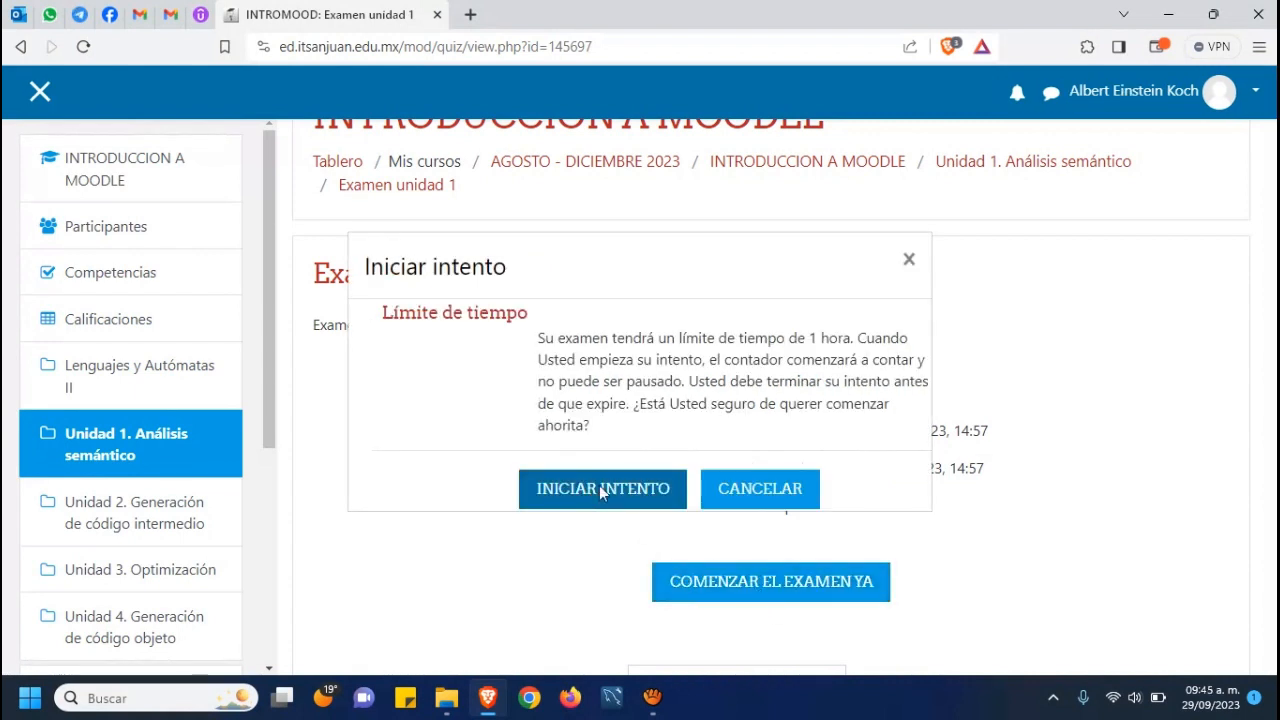
pyautogui.click(601, 493)
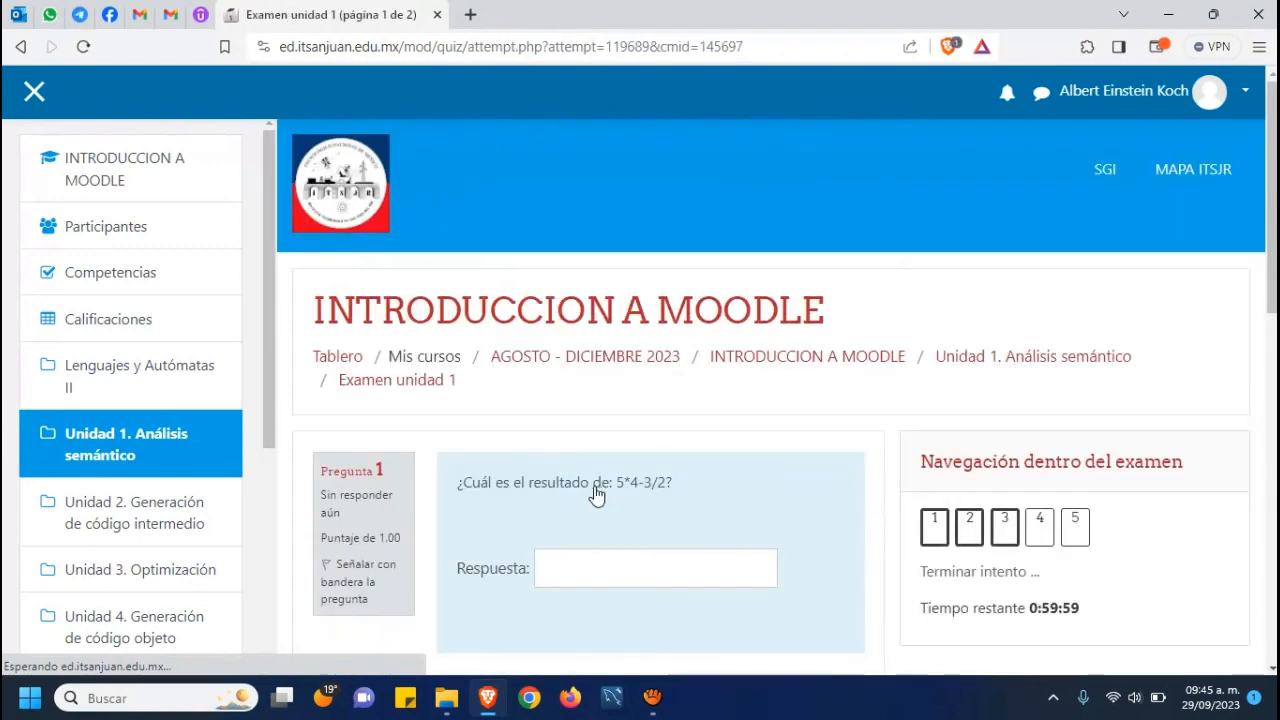
pyautogui.scroll(-2, 581, 490)
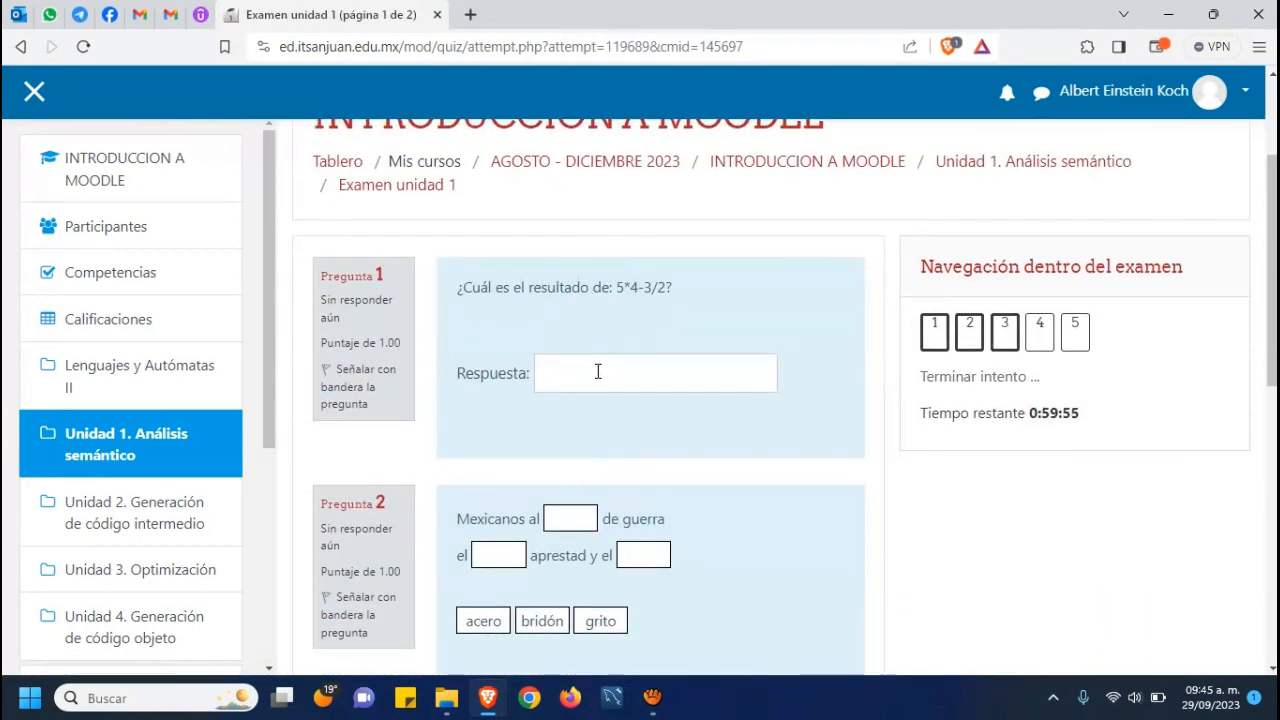
# Step: Answer question 1, the result of 5*4-3/2, with 18.5
pyautogui.click(598, 372)
pyautogui.write('18.')
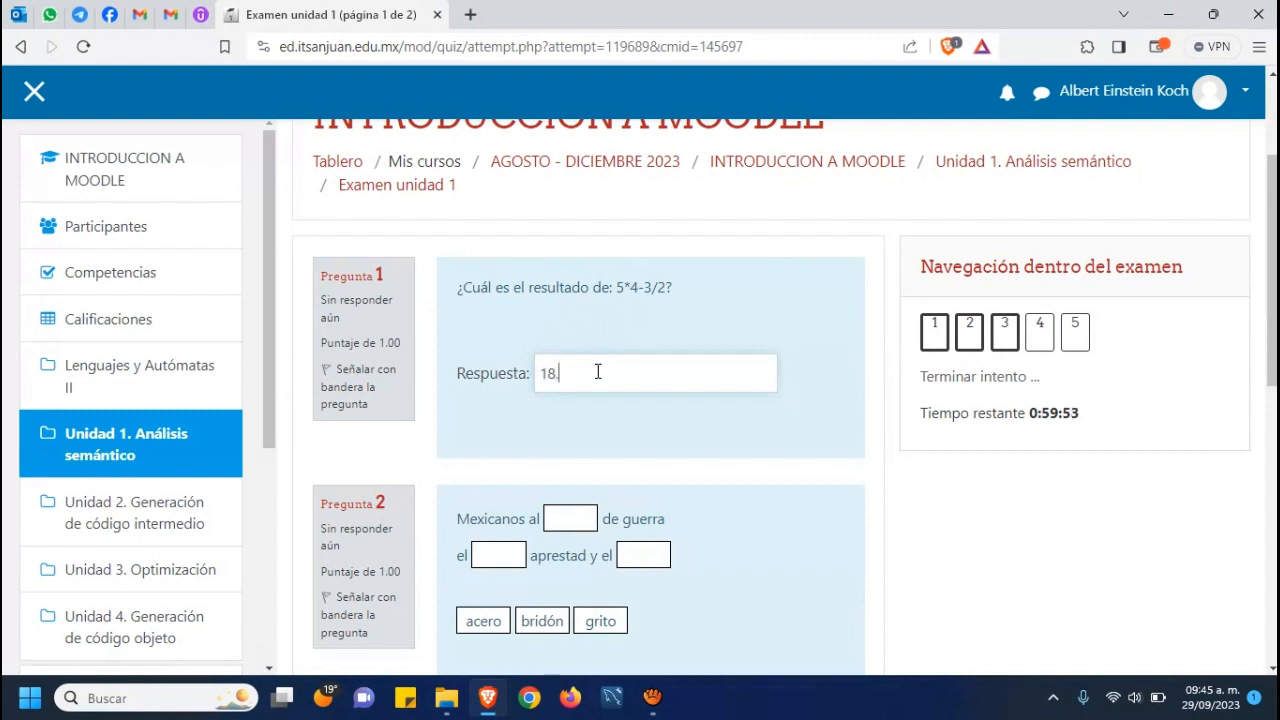
pyautogui.write('5')
# Step: Fill the gaps of question 2 in order with the words "grito", "acero" and "bridón"
pyautogui.scroll(-2, 695, 411)
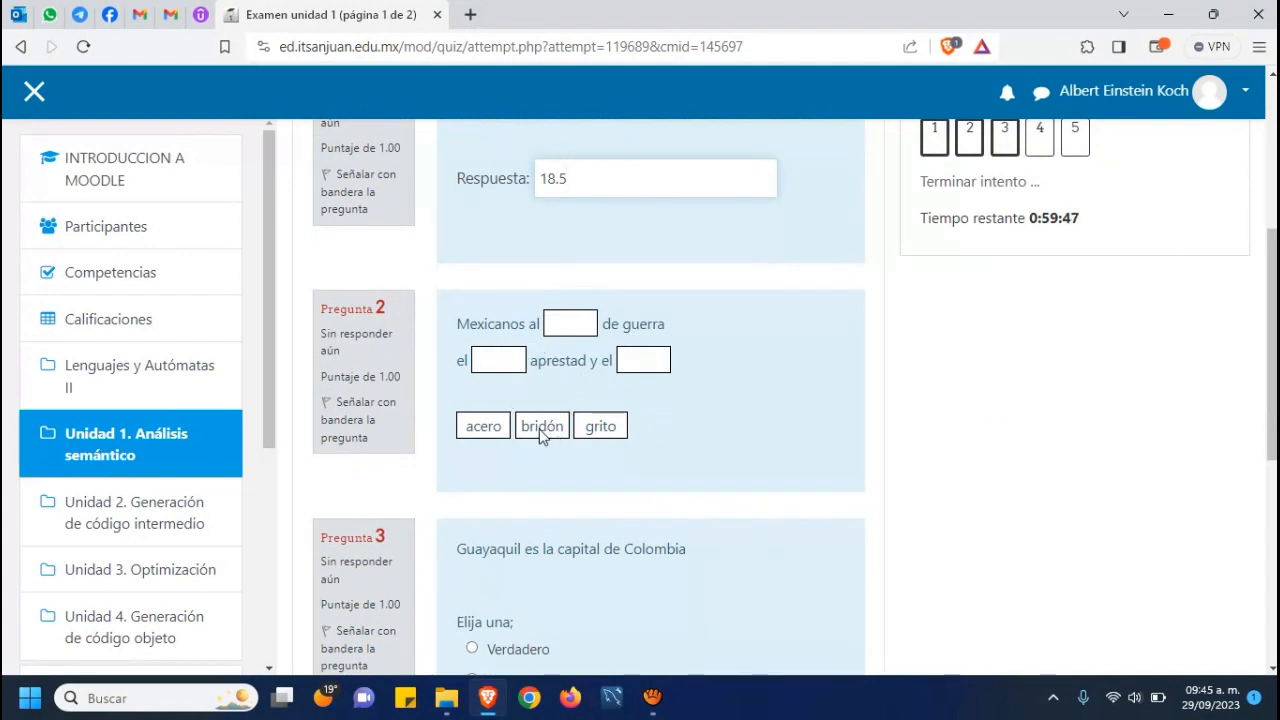
pyautogui.moveTo(600, 426); pyautogui.dragTo(574, 330)
pyautogui.moveTo(497, 428); pyautogui.dragTo(505, 362)
pyautogui.moveTo(528, 428); pyautogui.dragTo(630, 366)
# Step: Answer Falso to the Guayaquil statement in question 3, review the page's answers and continue to the next exam page
pyautogui.scroll(-2, 593, 405)
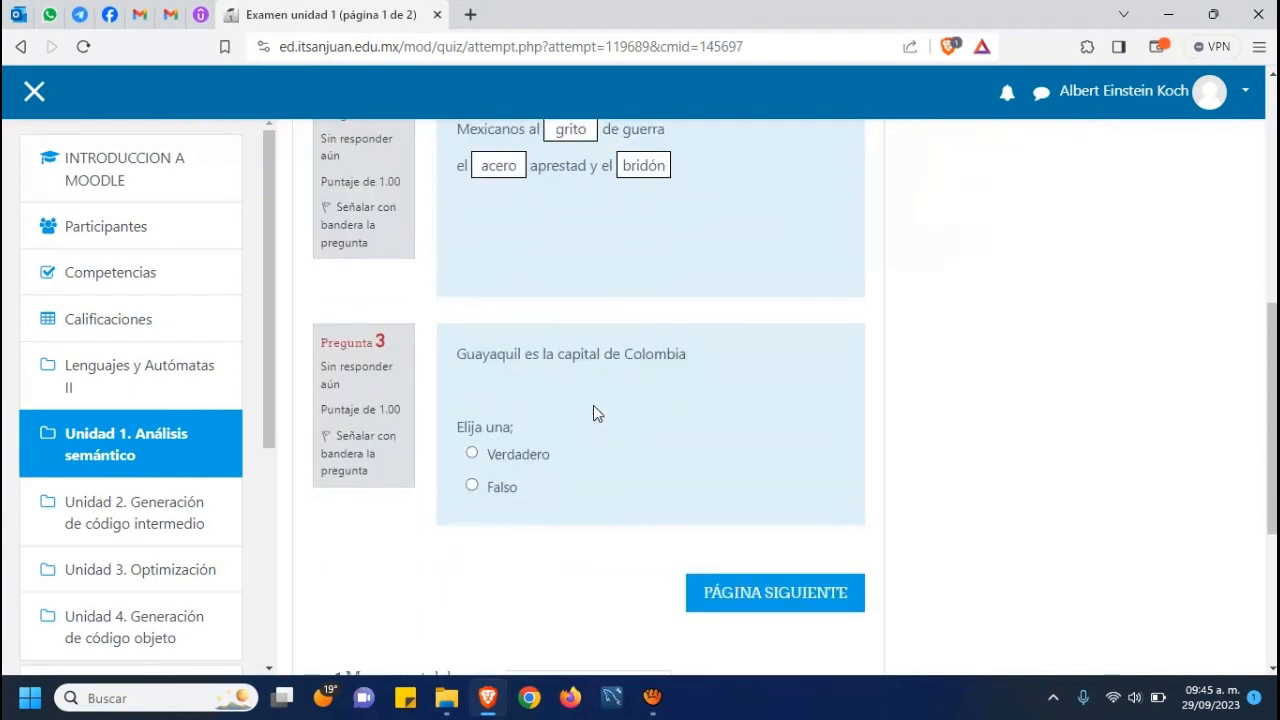
pyautogui.click(472, 487)
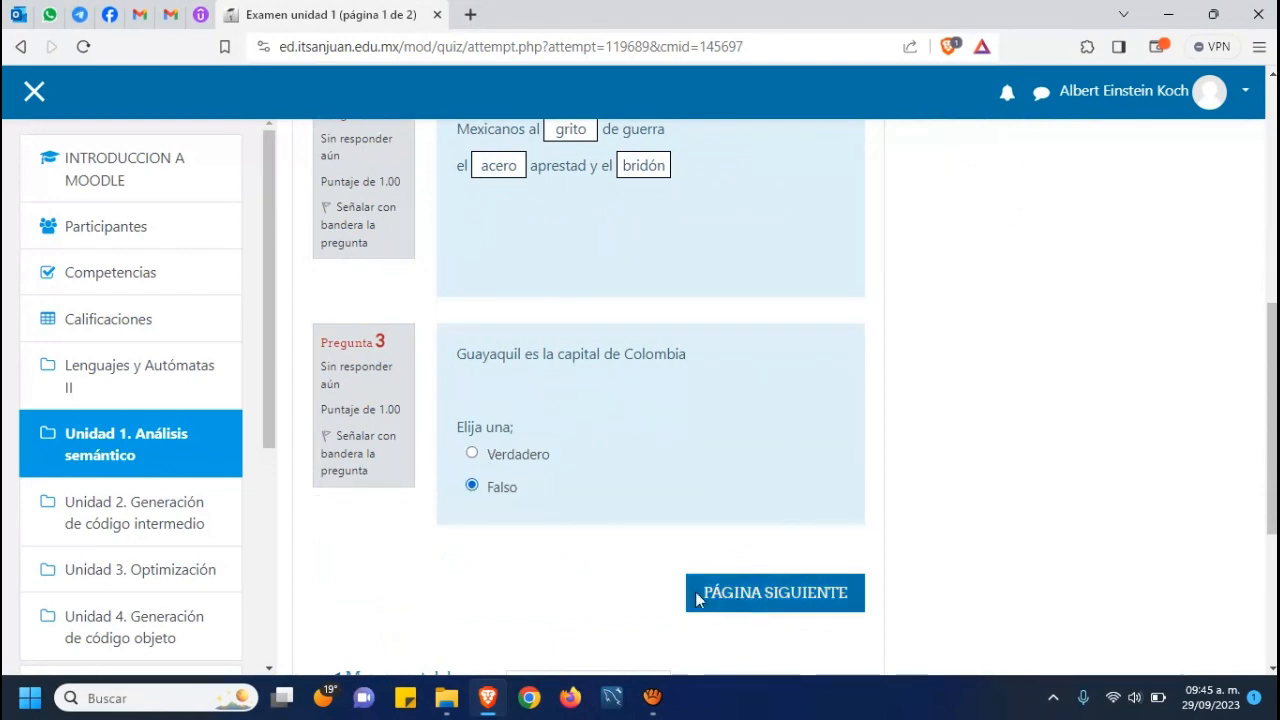
pyautogui.scroll(-2, 669, 466)
pyautogui.scroll(4, 575, 360)
pyautogui.scroll(4, 560, 385)
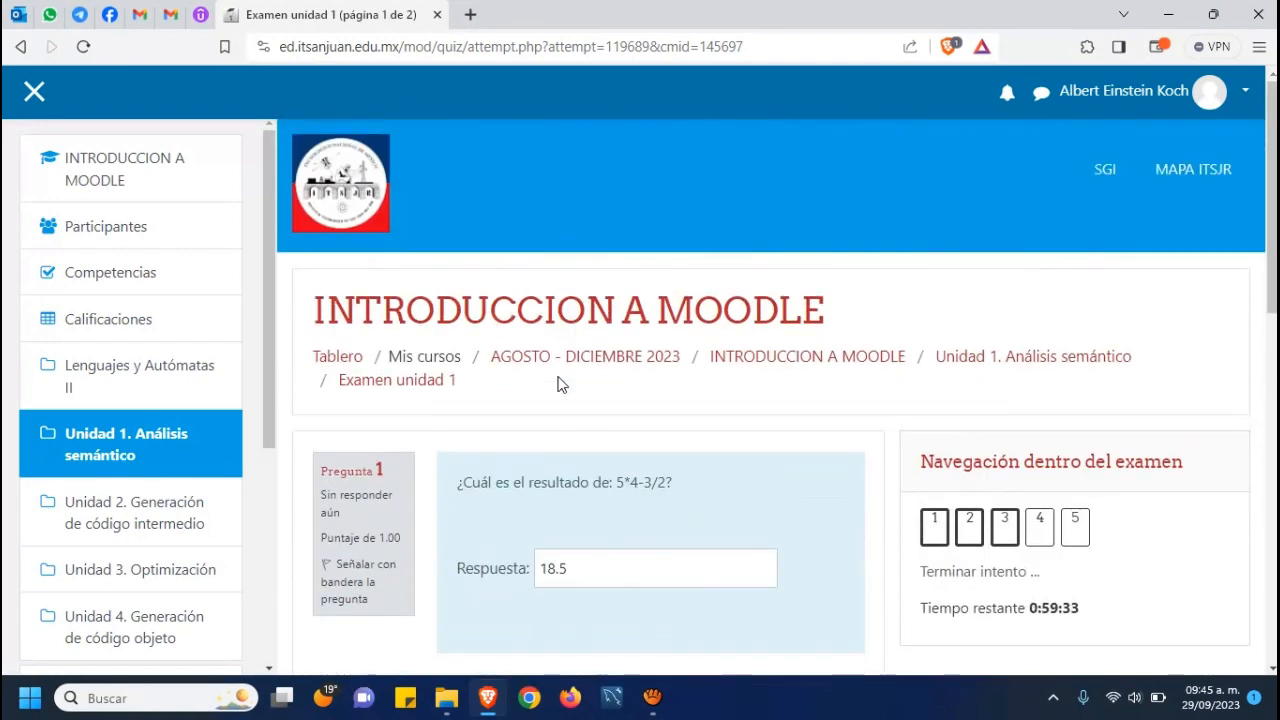
pyautogui.scroll(-4, 562, 395)
pyautogui.scroll(-2, 560, 402)
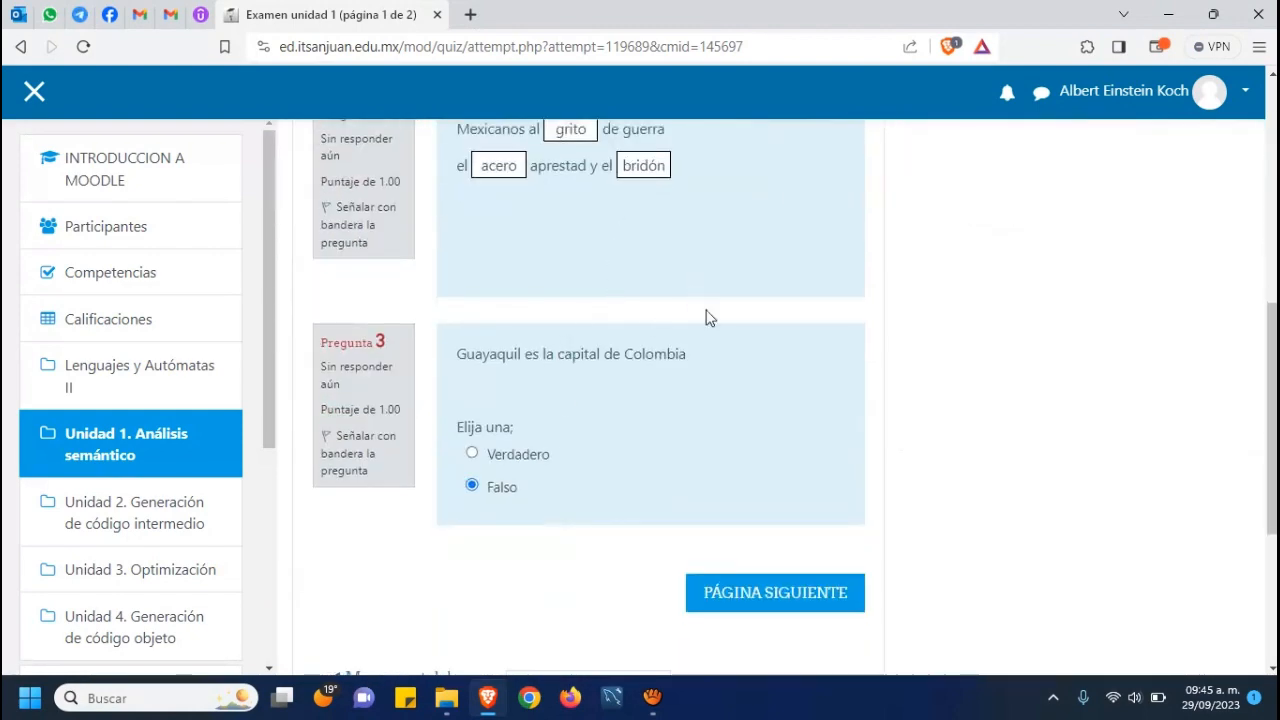
pyautogui.click(786, 604)
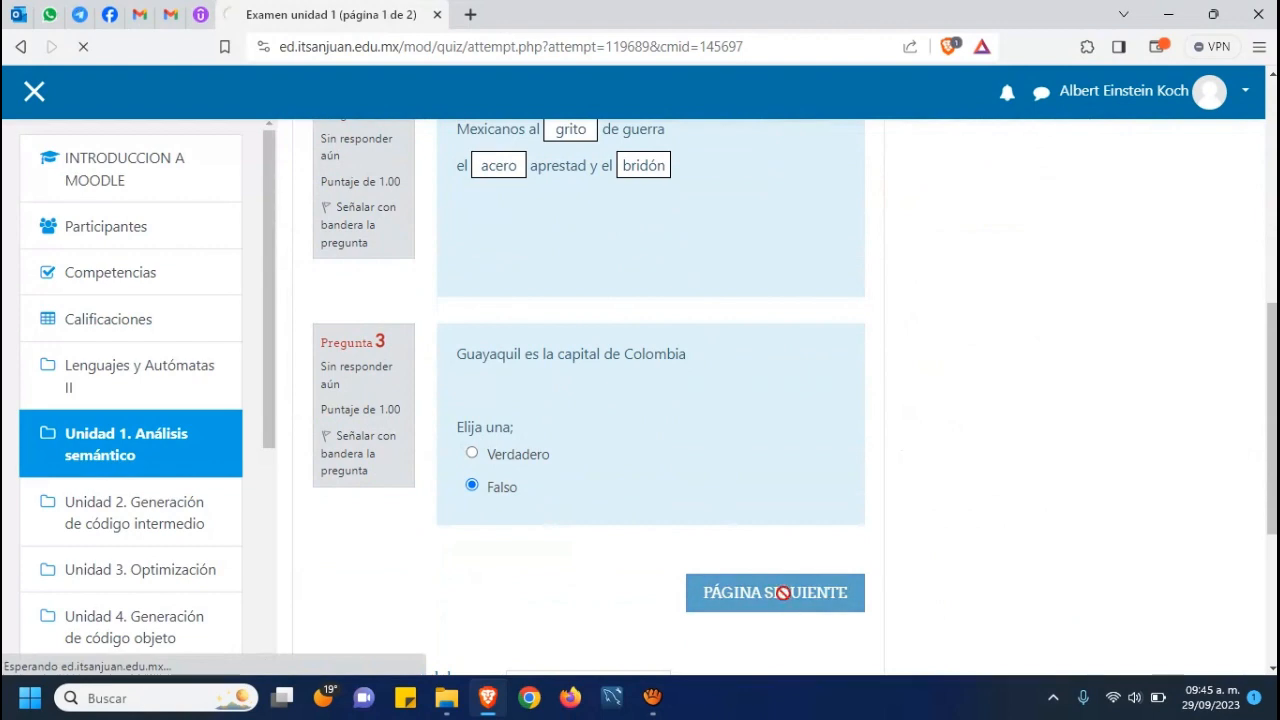
# Step: Match question 4's items: Arca de Noé with "2 de cada especie", cause of death with "El amor", Roman venue with "El Coliseo"
pyautogui.scroll(-6, 776, 596)
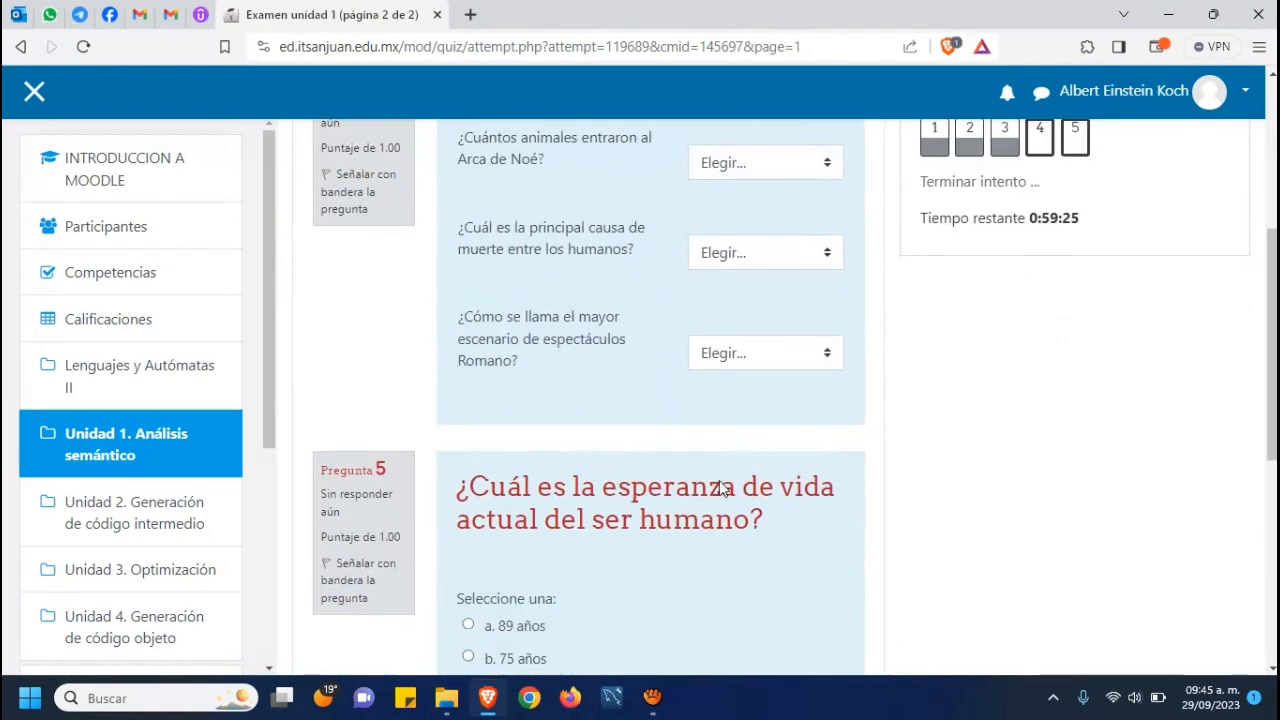
pyautogui.scroll(-2, 720, 495)
pyautogui.scroll(6, 717, 500)
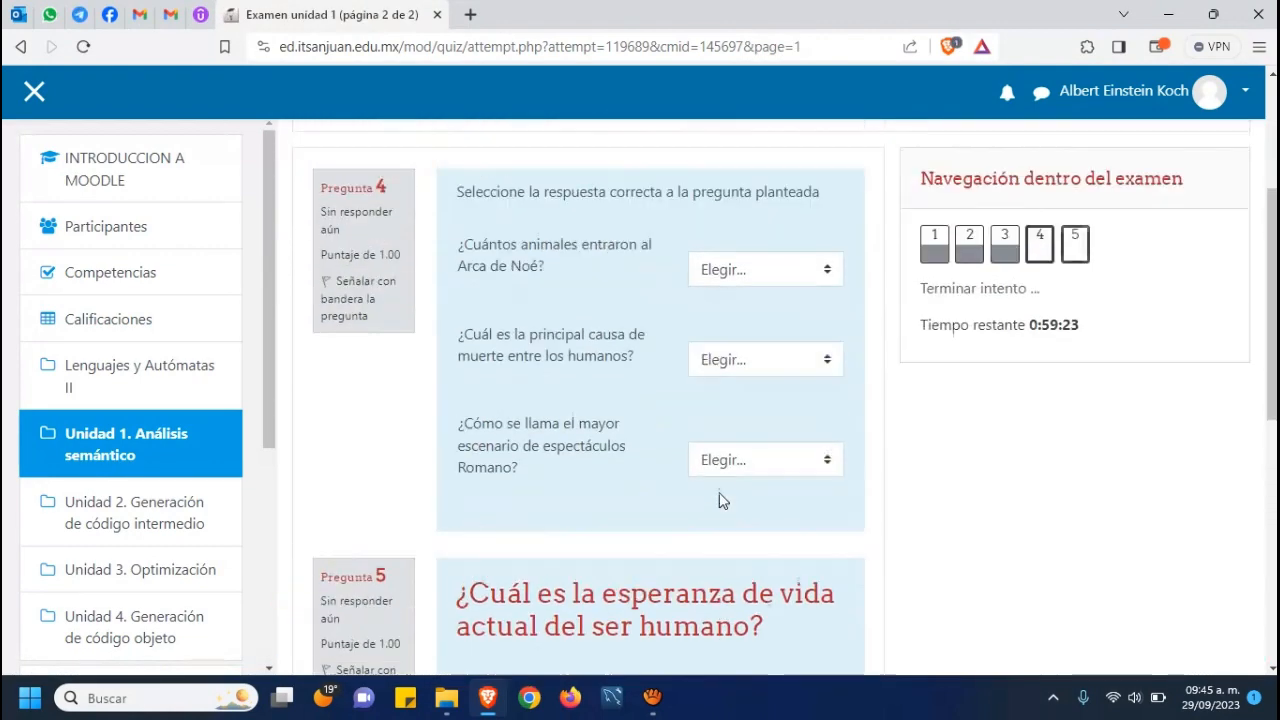
pyautogui.click(776, 358)
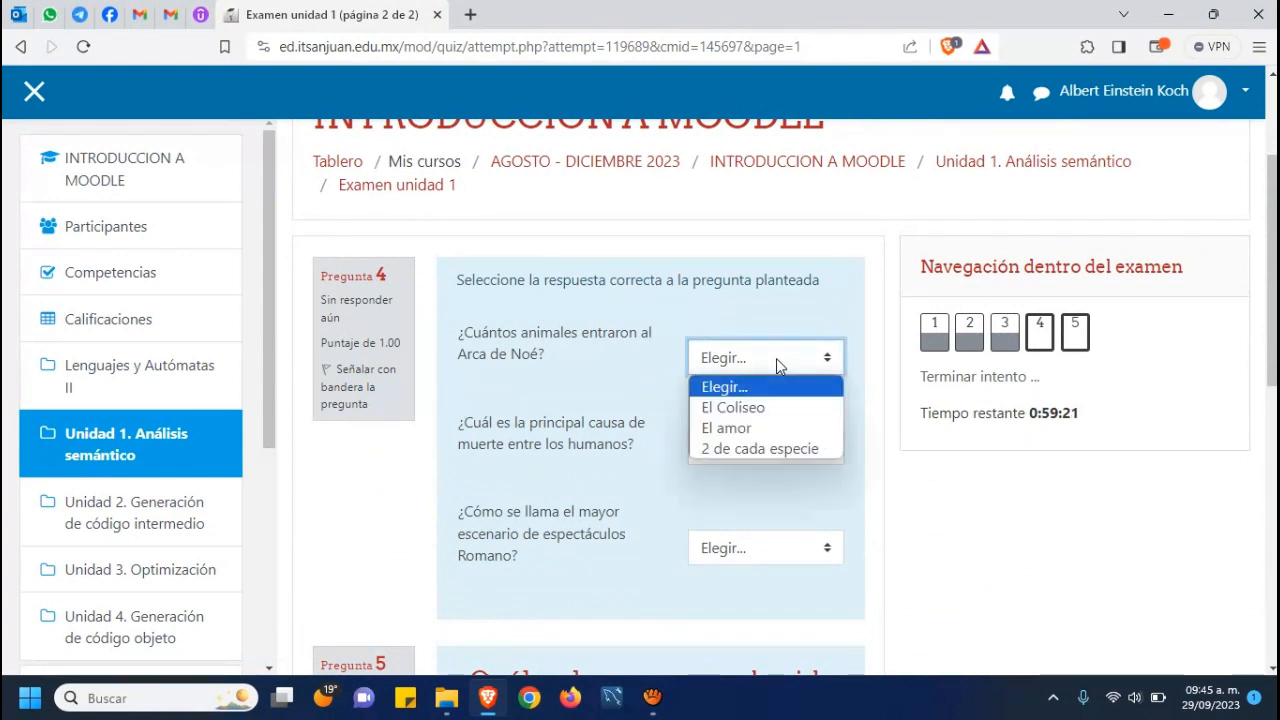
pyautogui.click(780, 448)
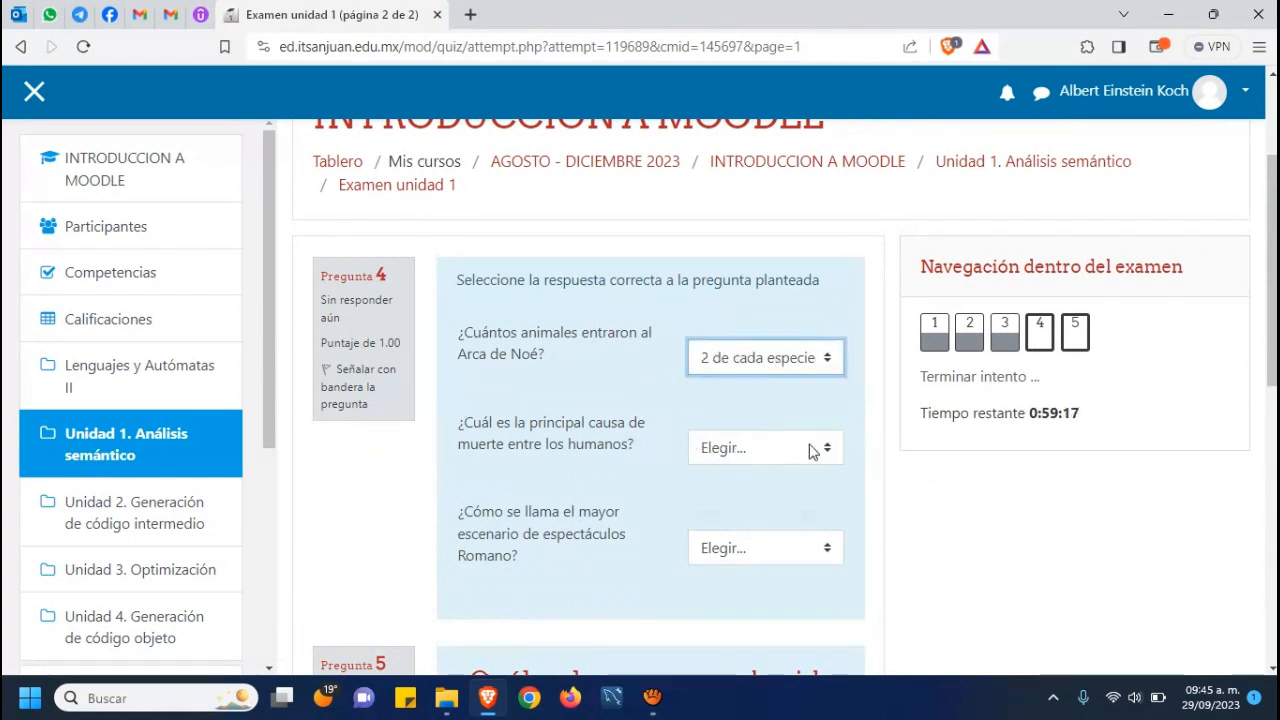
pyautogui.click(814, 449)
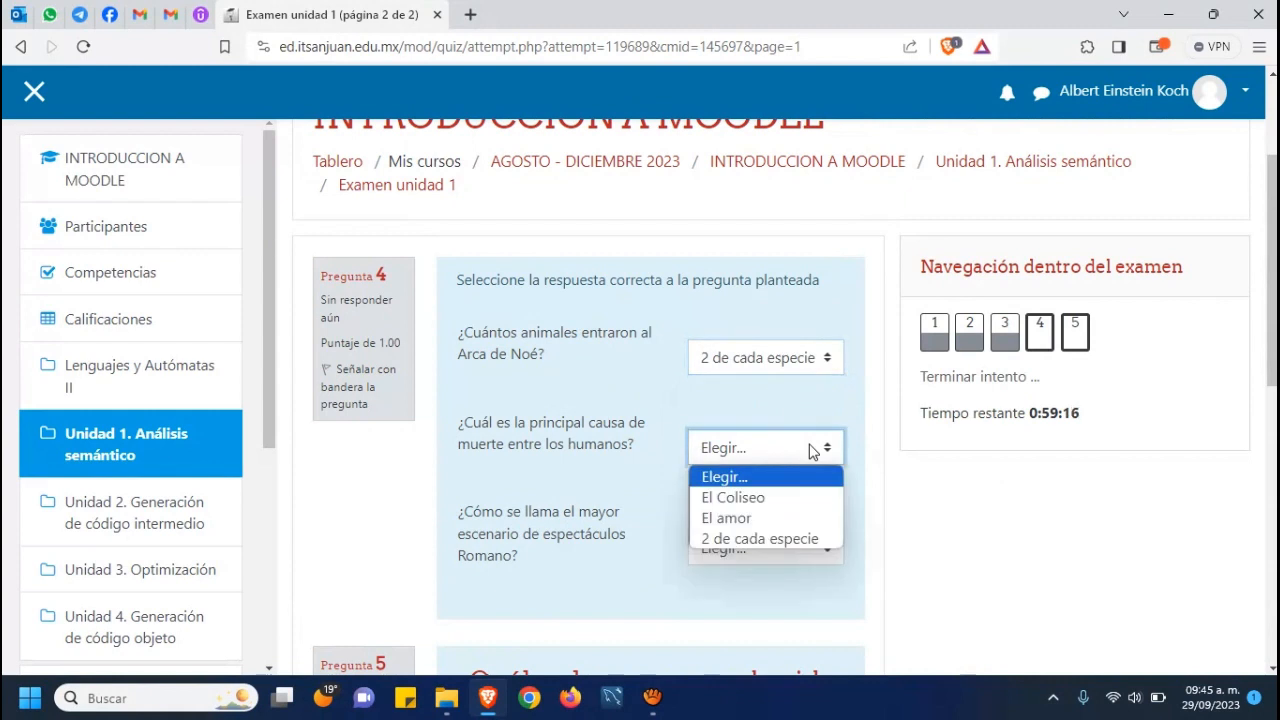
pyautogui.click(768, 520)
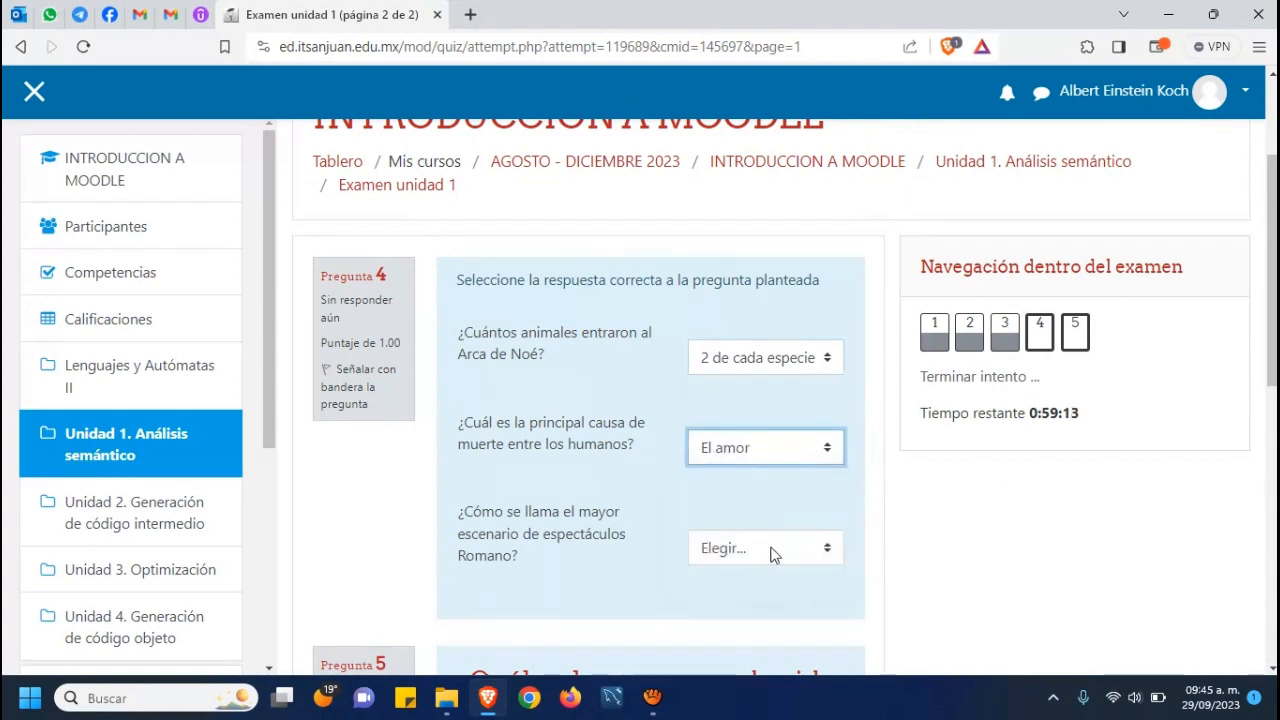
pyautogui.click(773, 555)
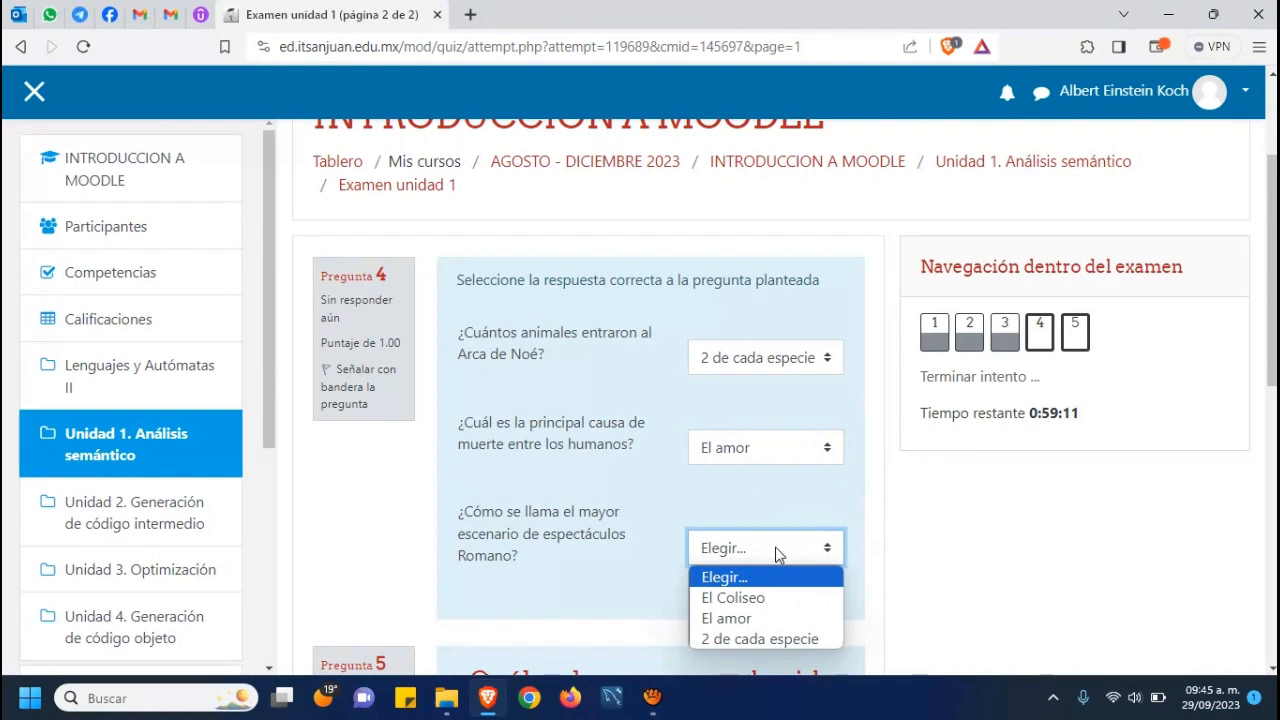
pyautogui.click(773, 606)
# Step: Choose "89 años" for the life expectancy in question 5 and finish the attempt to open its summary
pyautogui.scroll(-2, 769, 604)
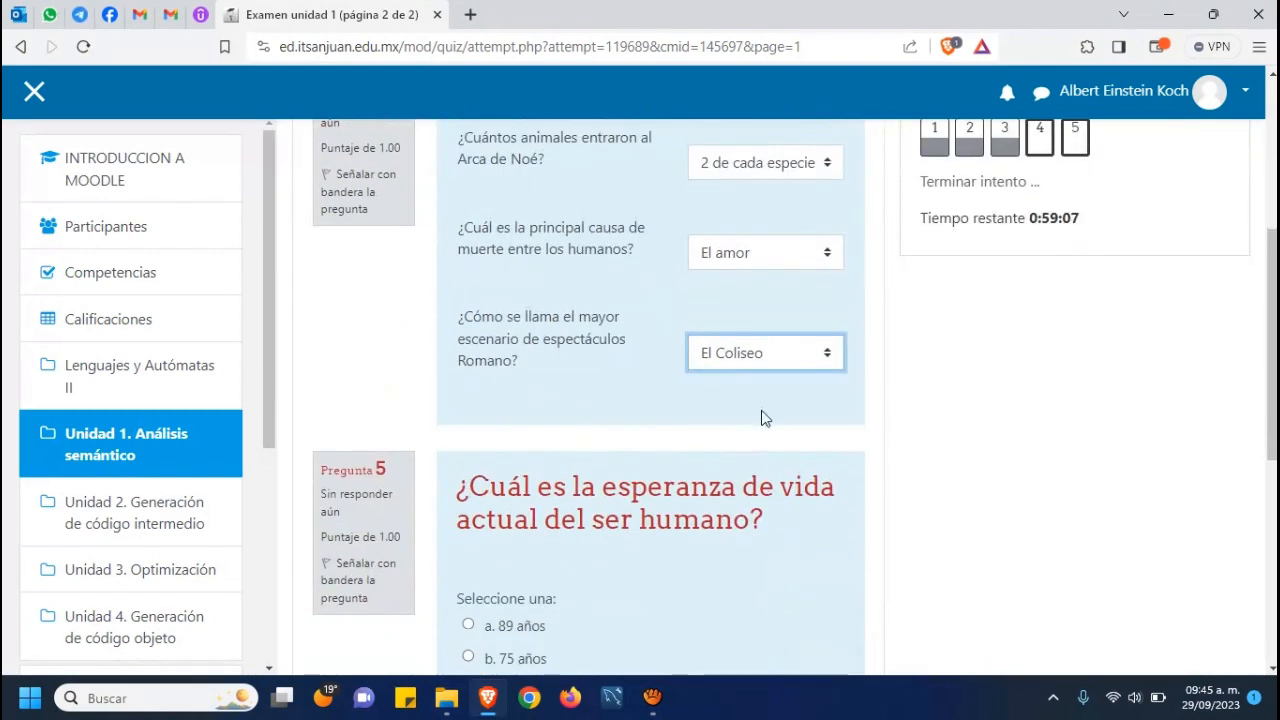
pyautogui.scroll(-2, 761, 418)
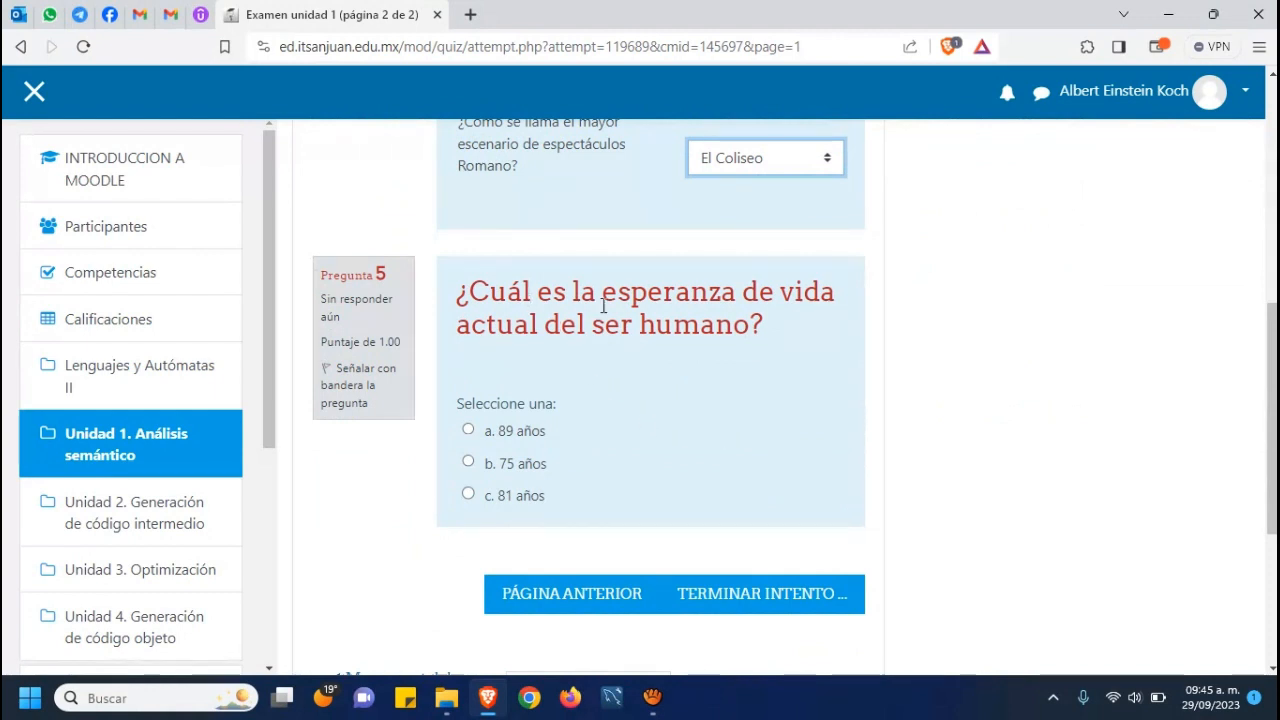
pyautogui.click(525, 434)
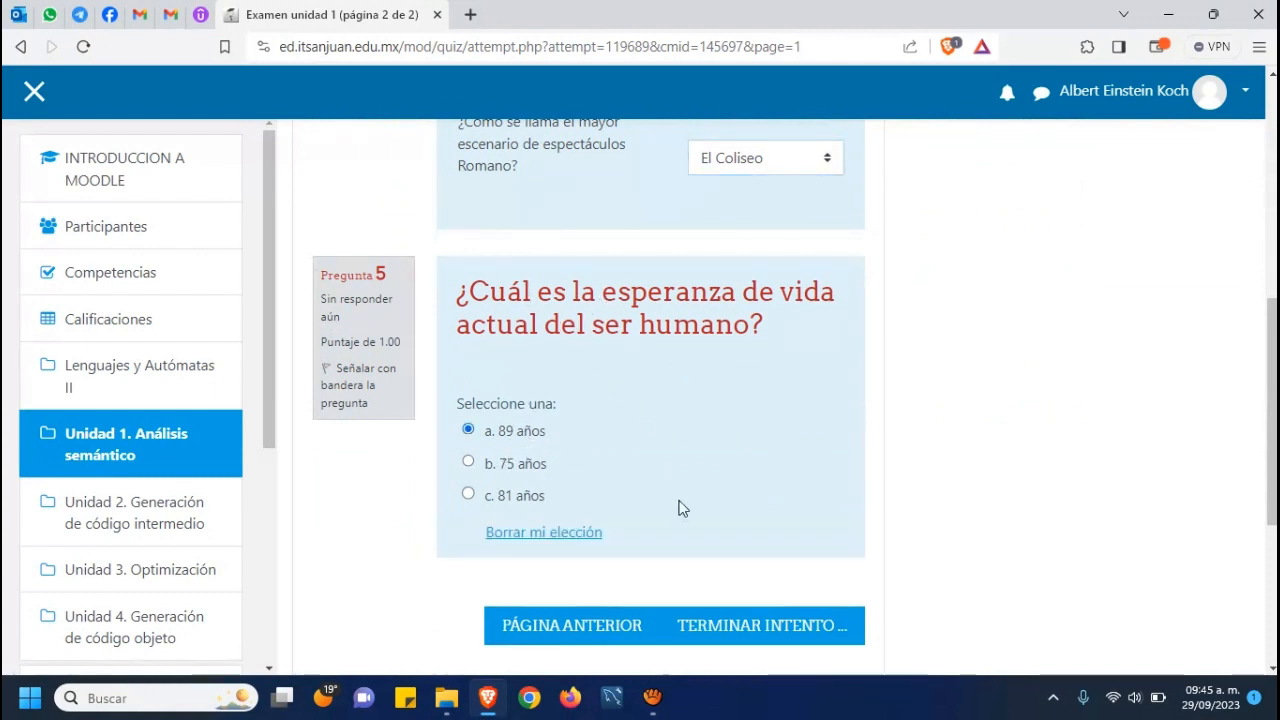
pyautogui.click(745, 630)
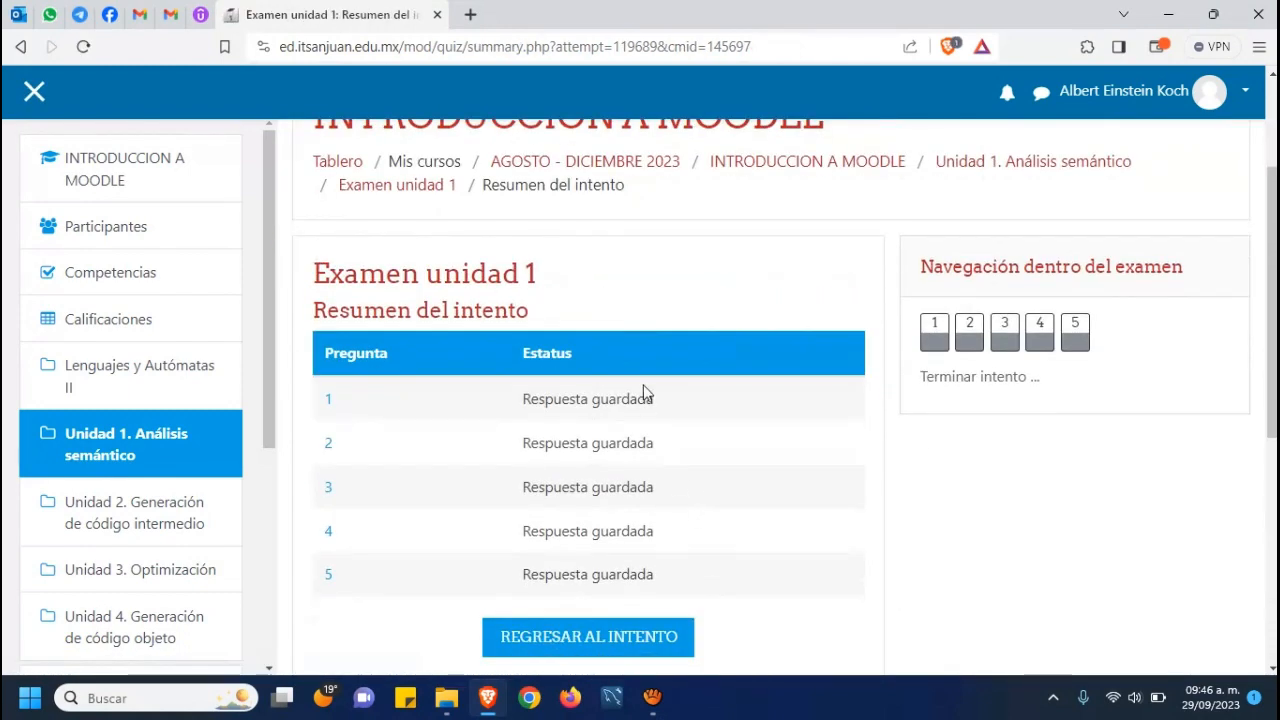
# Step: Check the status of each answer in the attempt summary, then submit the whole exam and confirm the submission
pyautogui.scroll(-2, 641, 402)
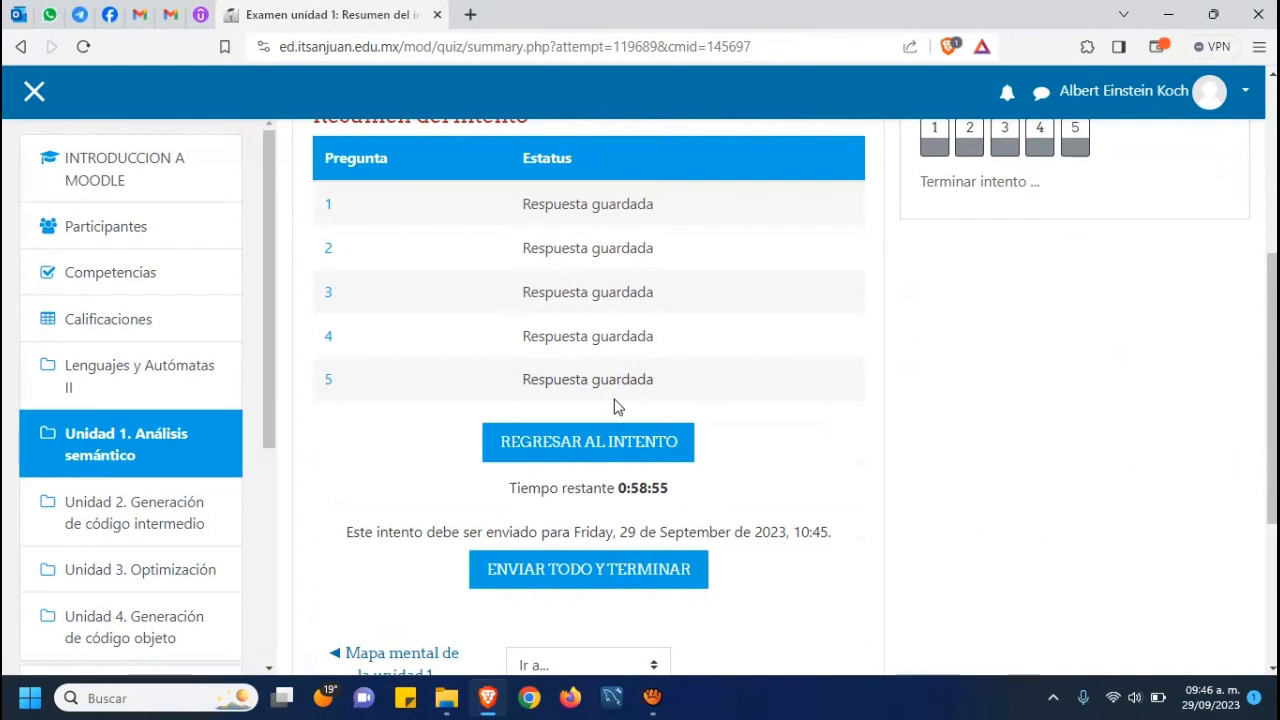
pyautogui.scroll(1, 616, 405)
pyautogui.scroll(1, 616, 405)
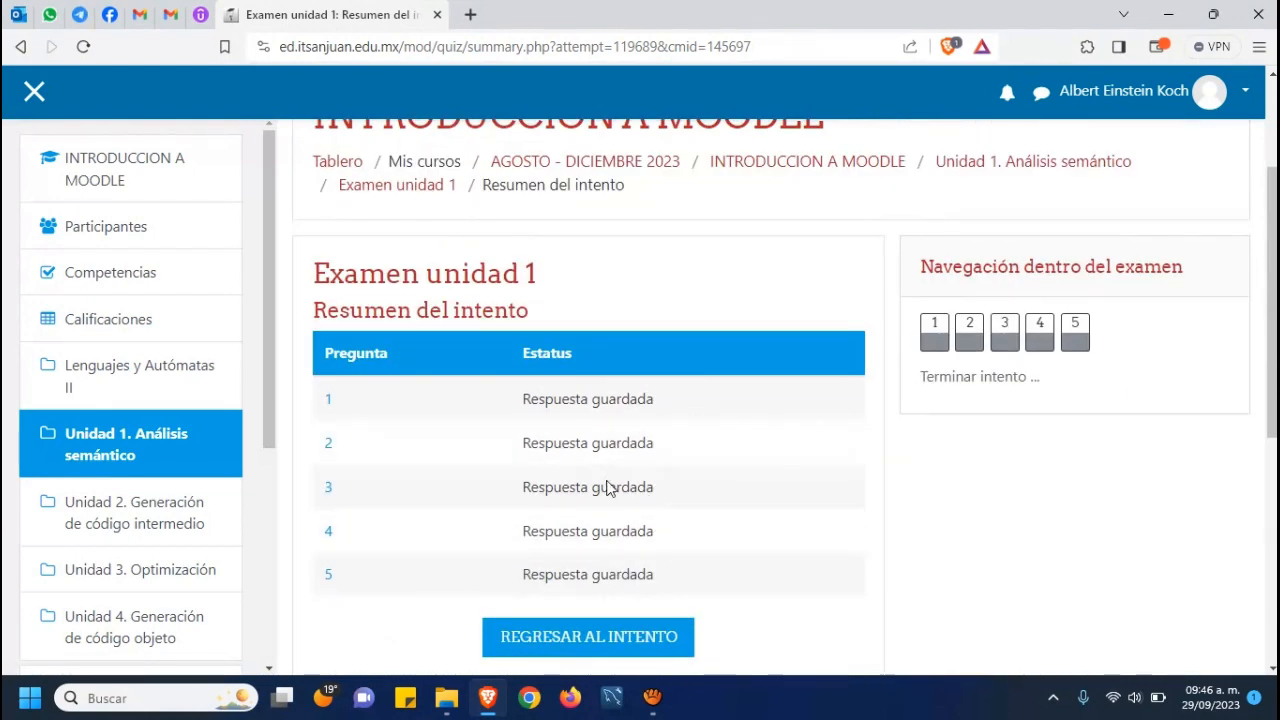
pyautogui.scroll(-2, 610, 493)
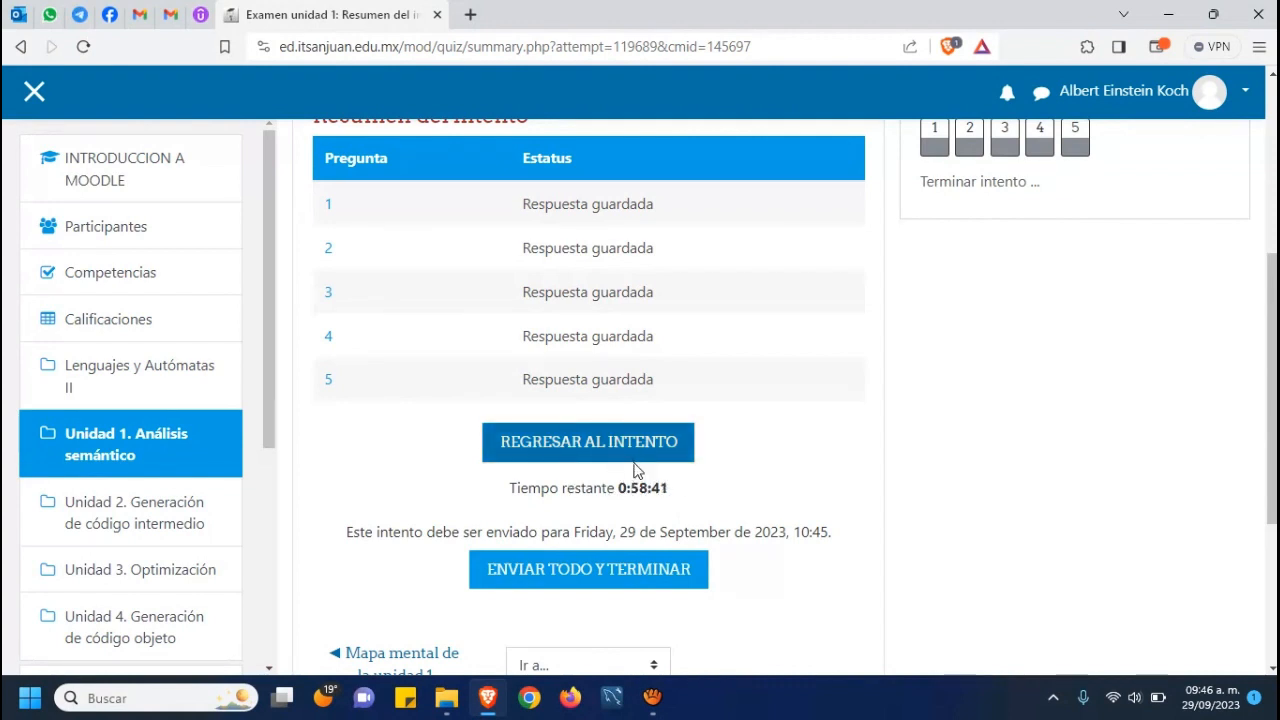
pyautogui.scroll(-2, 675, 485)
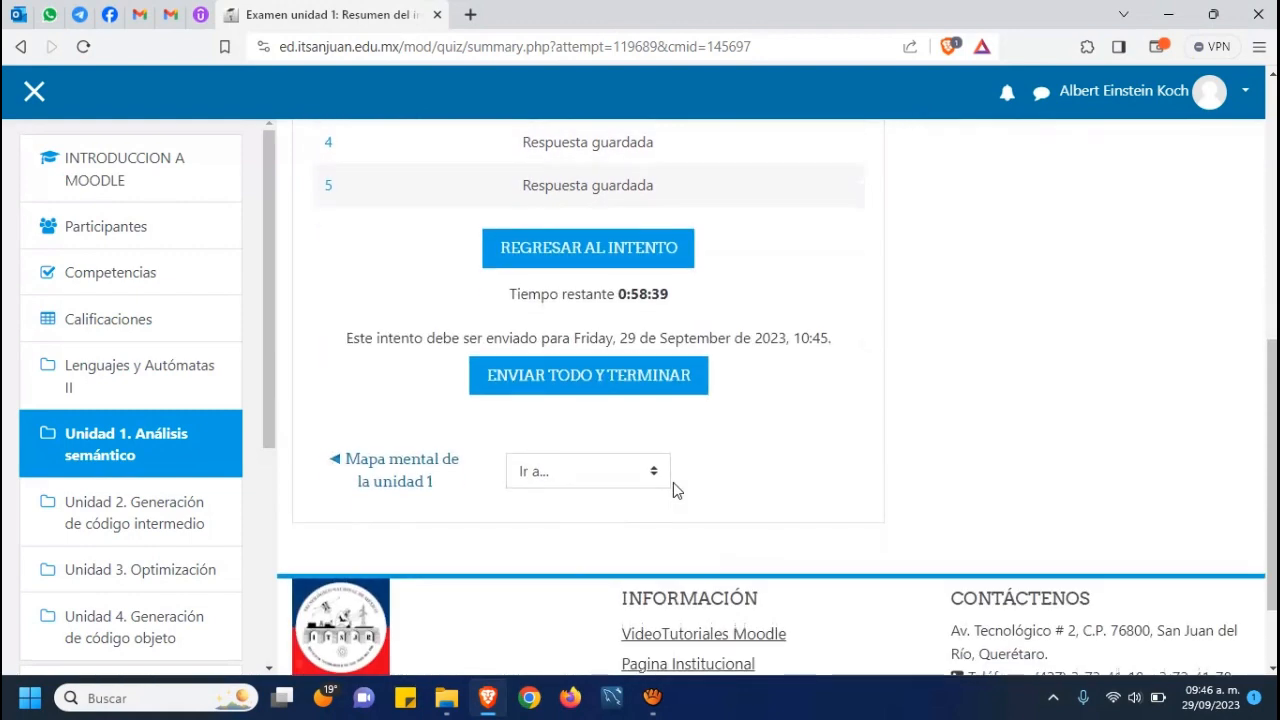
pyautogui.click(589, 392)
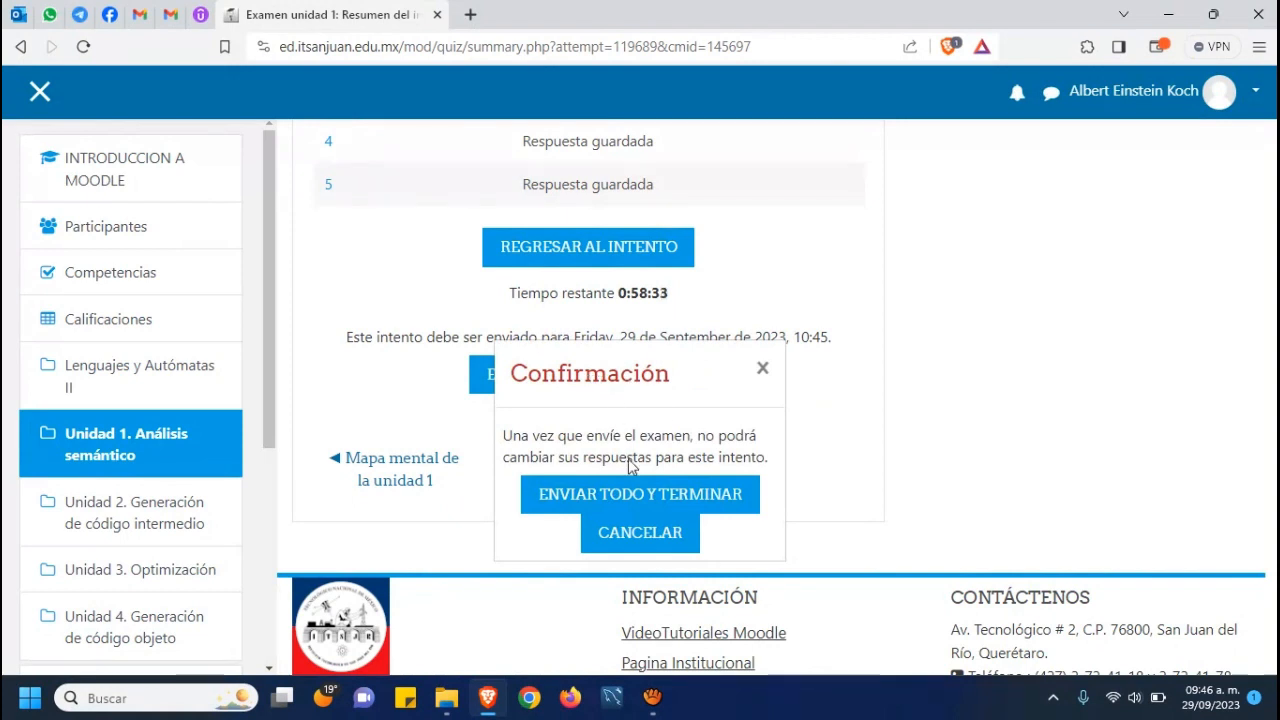
pyautogui.click(672, 500)
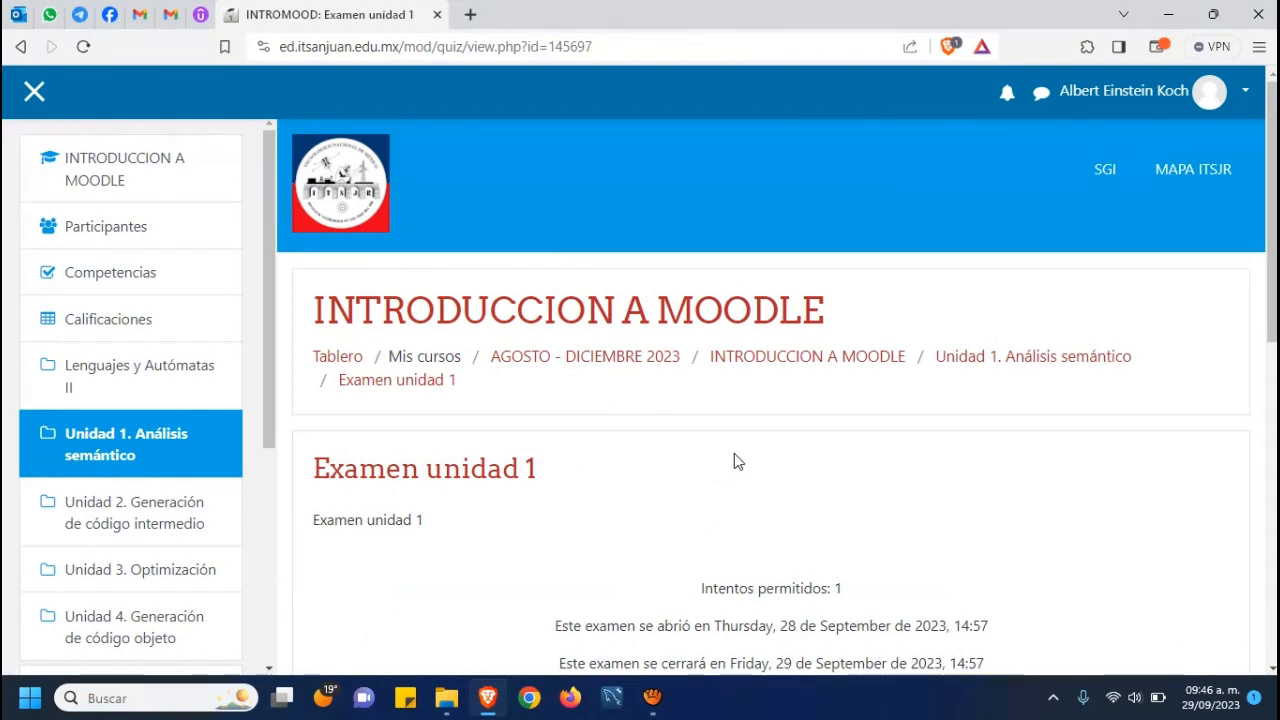
# Step: Review the points and final grade of the submitted attempt and return to the course page
pyautogui.scroll(-2, 734, 460)
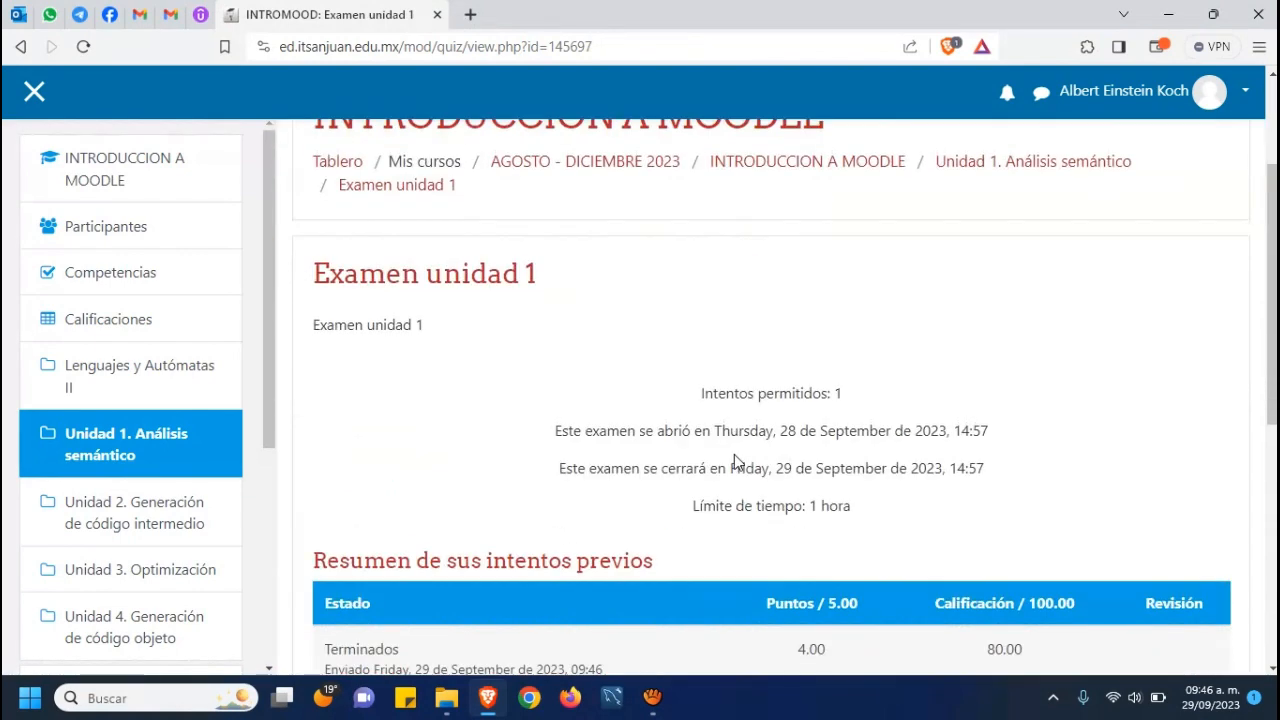
pyautogui.scroll(-2, 734, 454)
pyautogui.scroll(-2, 734, 456)
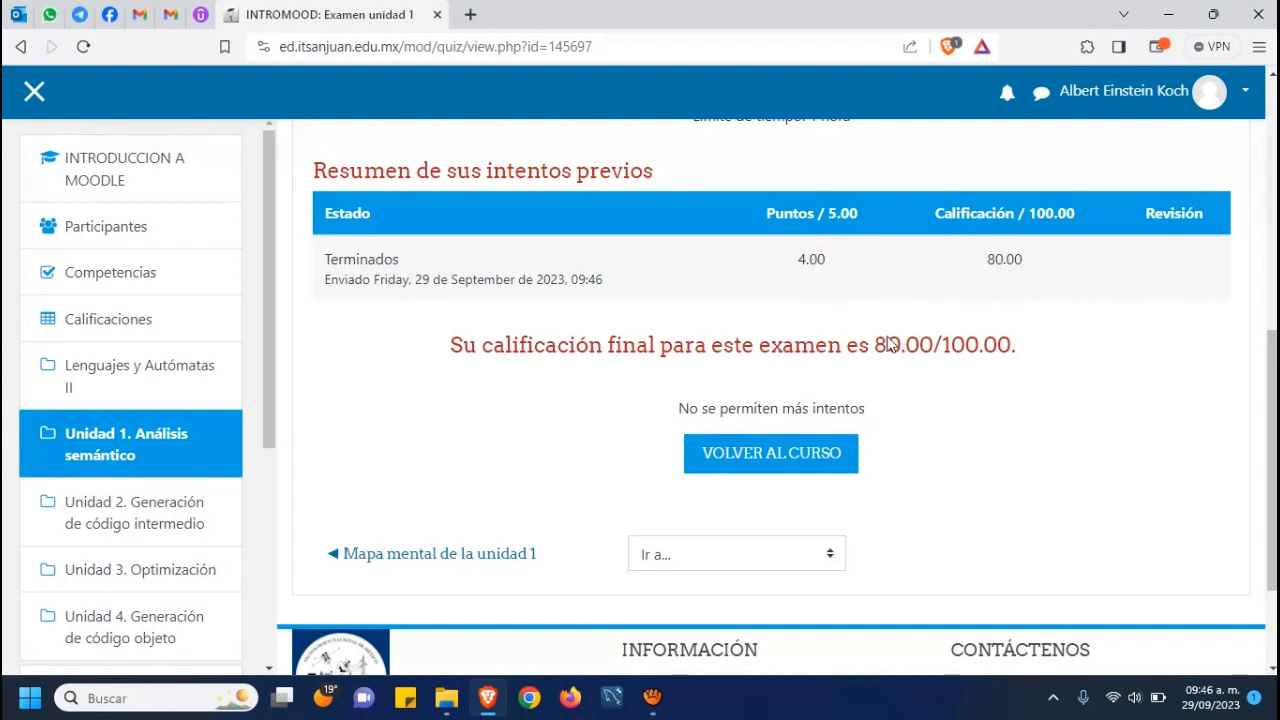
pyautogui.click(767, 458)
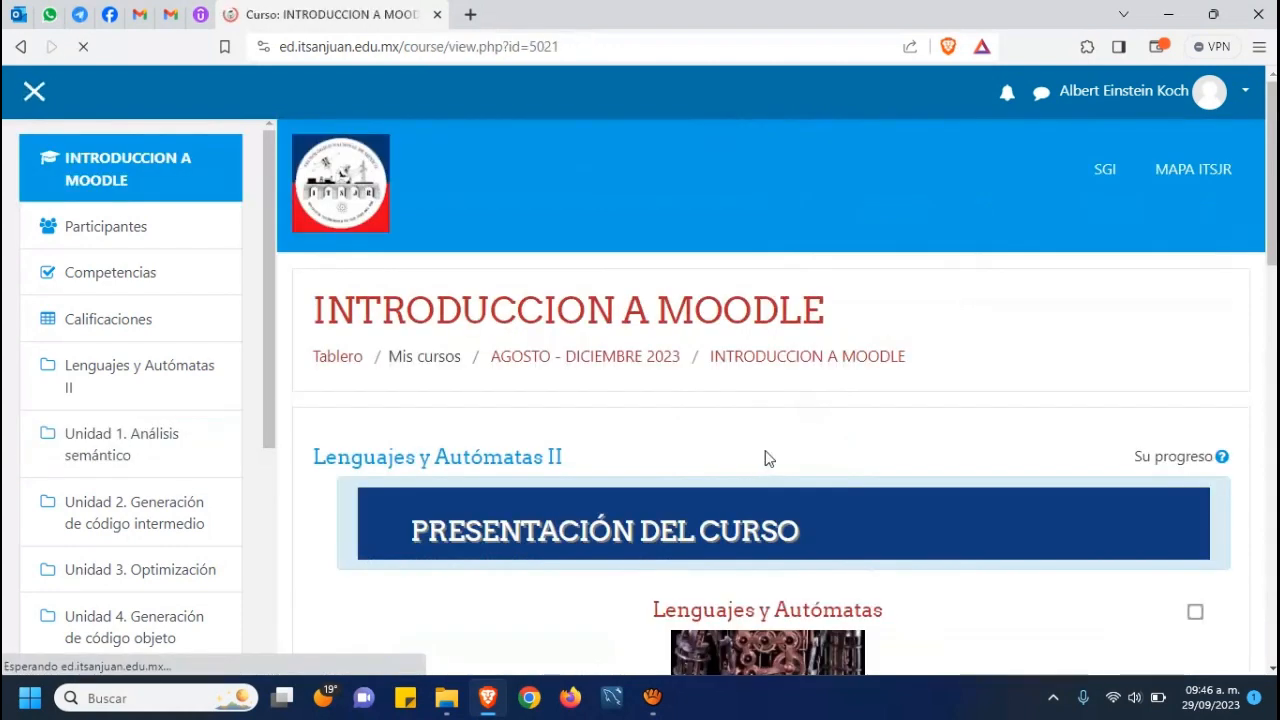
pyautogui.scroll(-2, 765, 450)
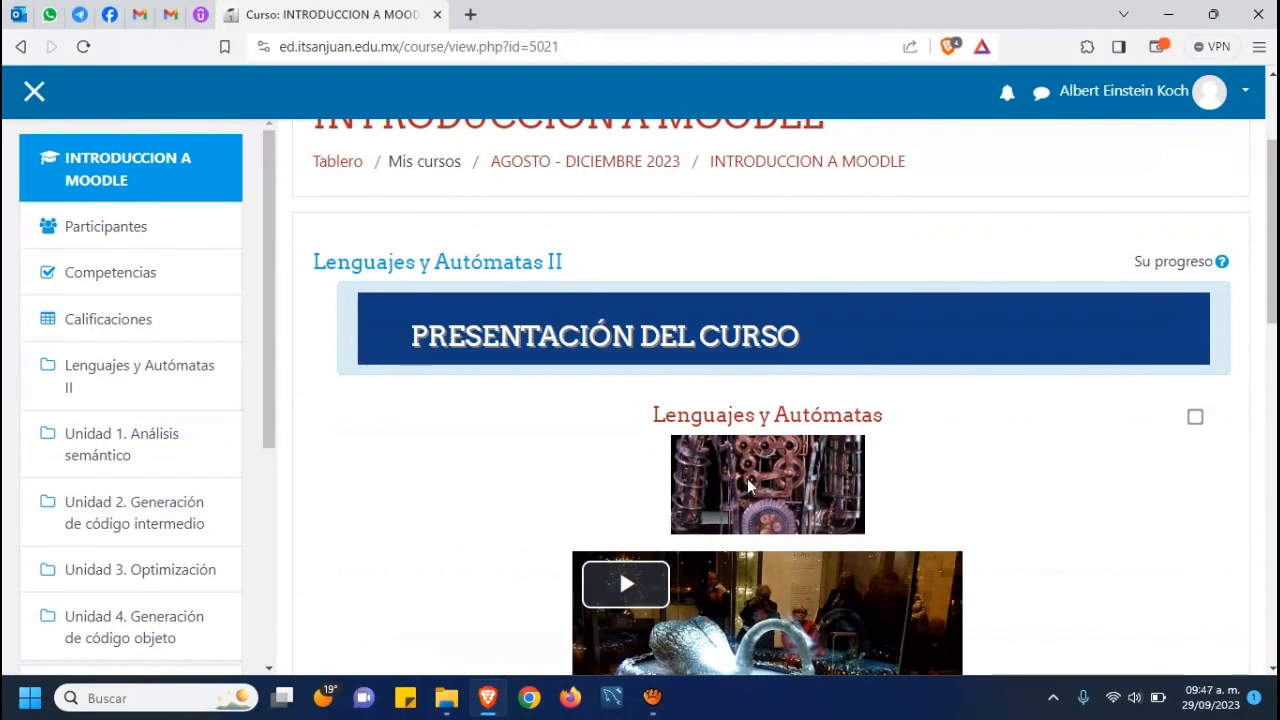